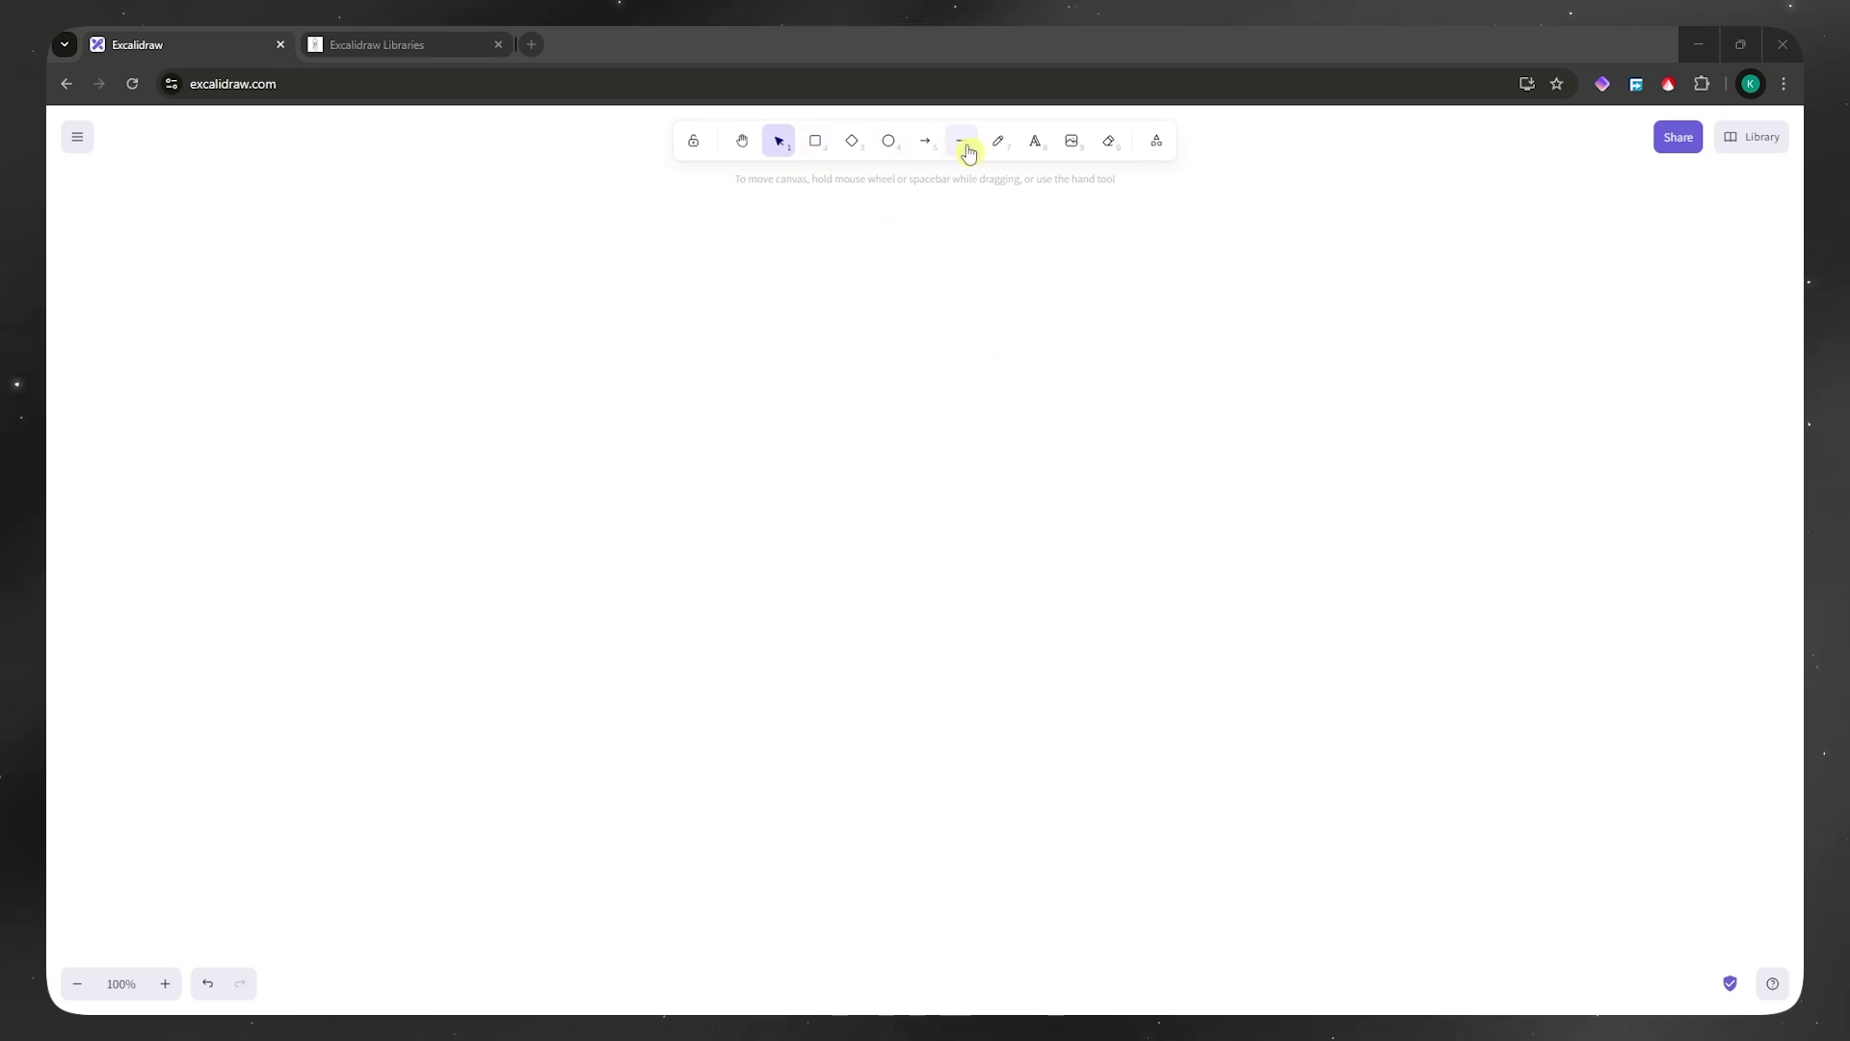
# Sketch a test freehand stroke on the canvas and undo it.
pyautogui.click(1004, 147)
pyautogui.moveTo(1184, 289)
pyautogui.mouseDown()
pyautogui.moveTo(1239, 389)
pyautogui.moveTo(1305, 424)
pyautogui.mouseUp()
pyautogui.hotkey('ctrl', 'z')
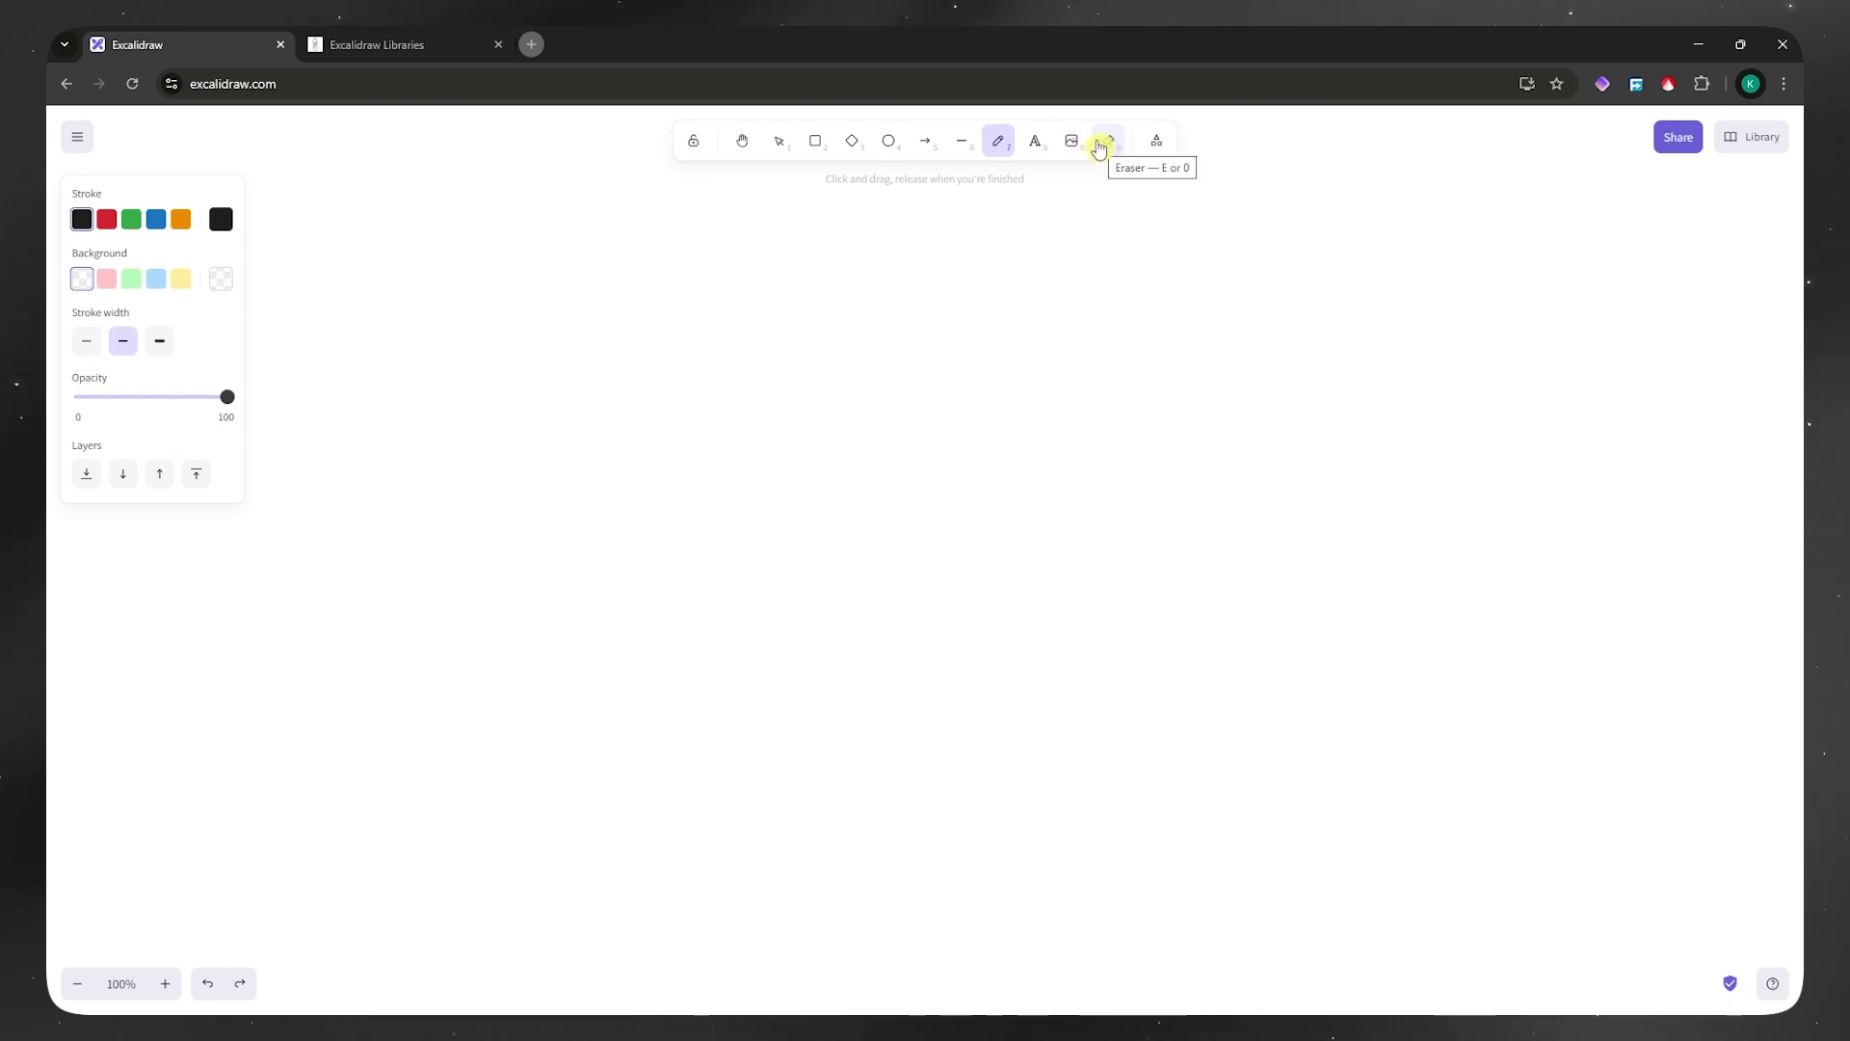
# Draw a large circle near the top centre with the ellipse tool.
pyautogui.click(816, 143)
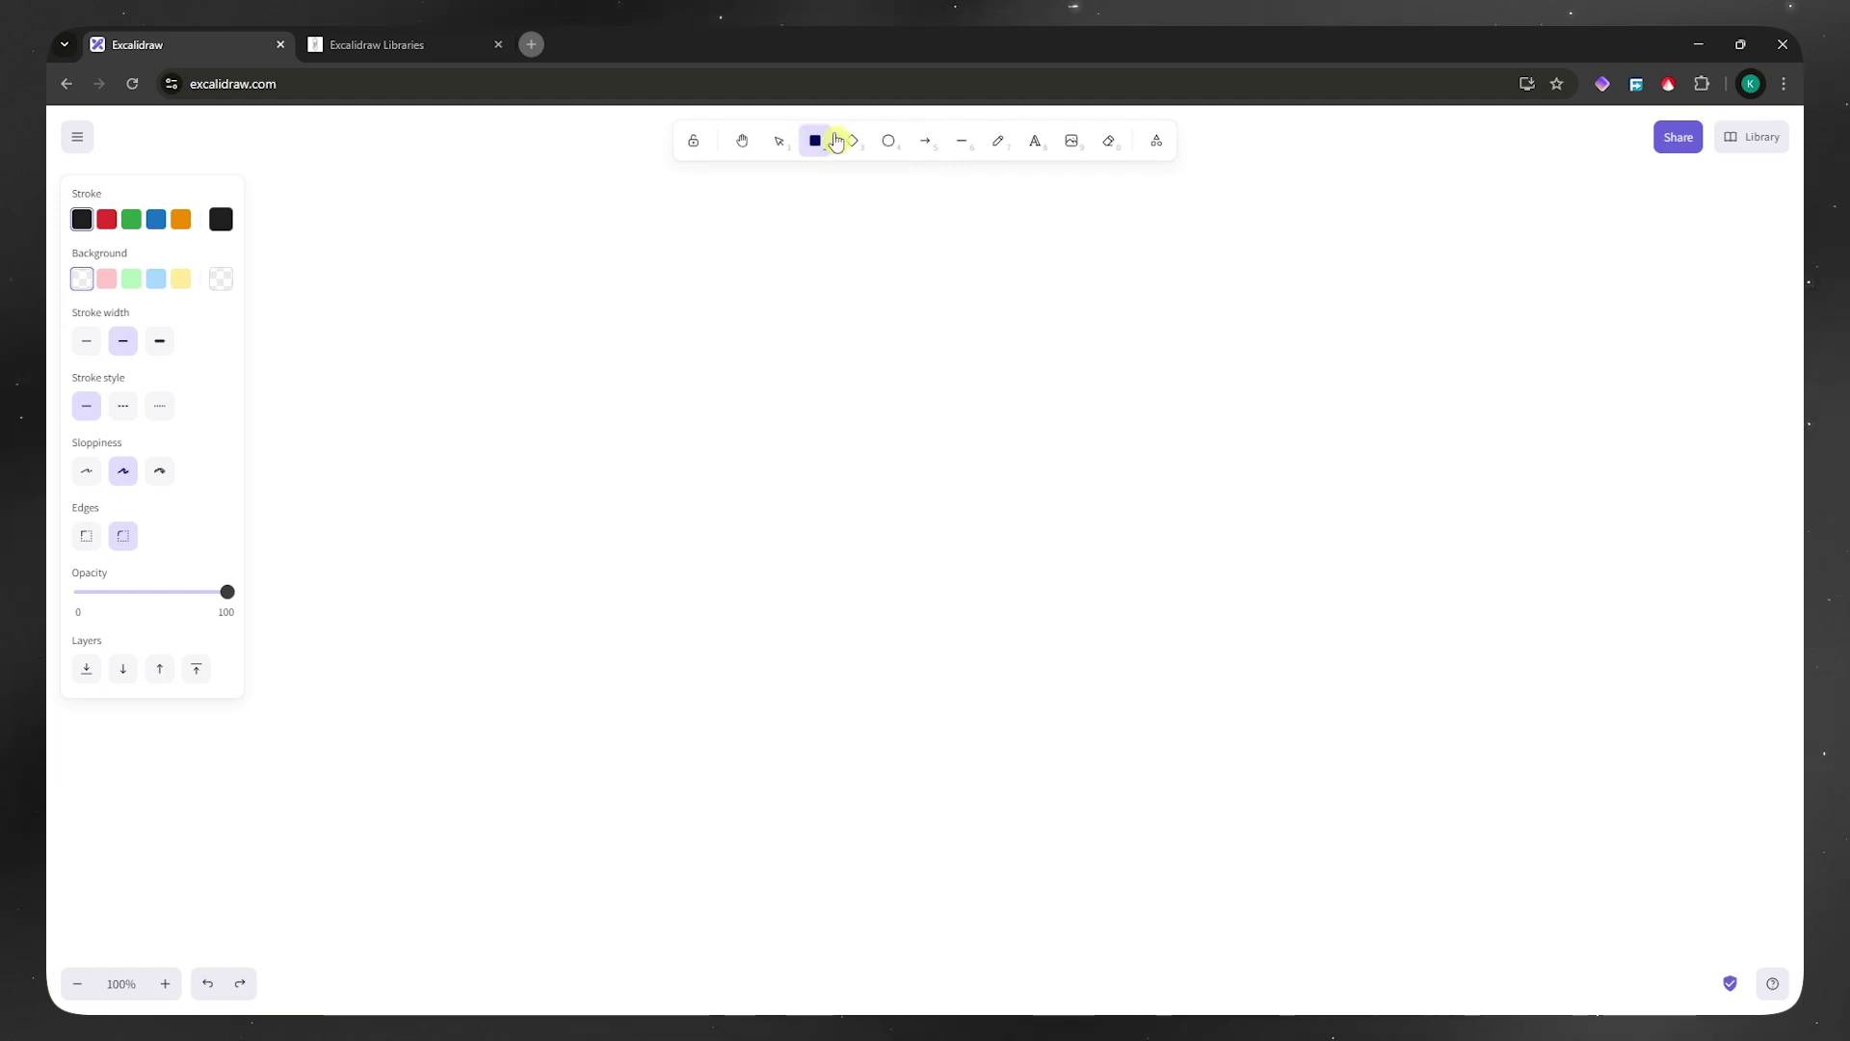
pyautogui.click(887, 142)
pyautogui.moveTo(726, 243); pyautogui.dragTo(1078, 575)
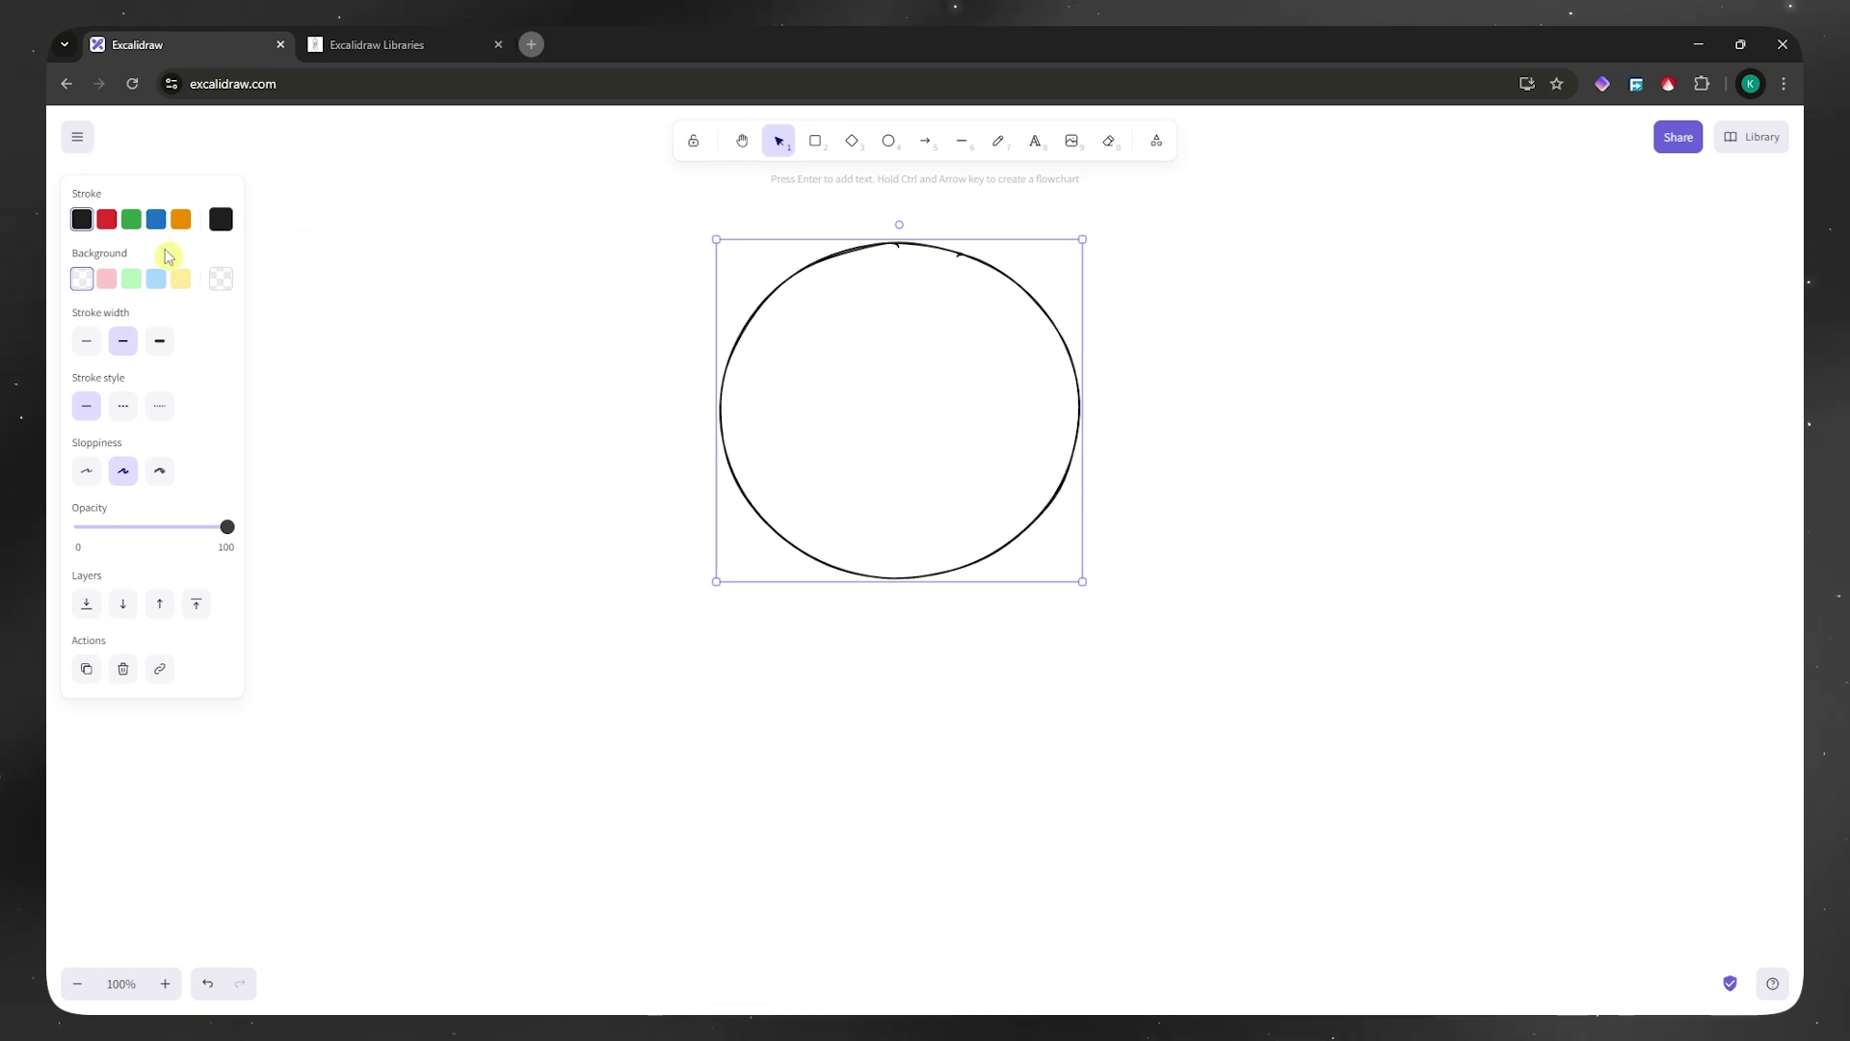
# Give the circle a red outline and a solid pink fill.
pyautogui.moveTo(926, 236); pyautogui.dragTo(926, 236)
pyautogui.click(106, 219)
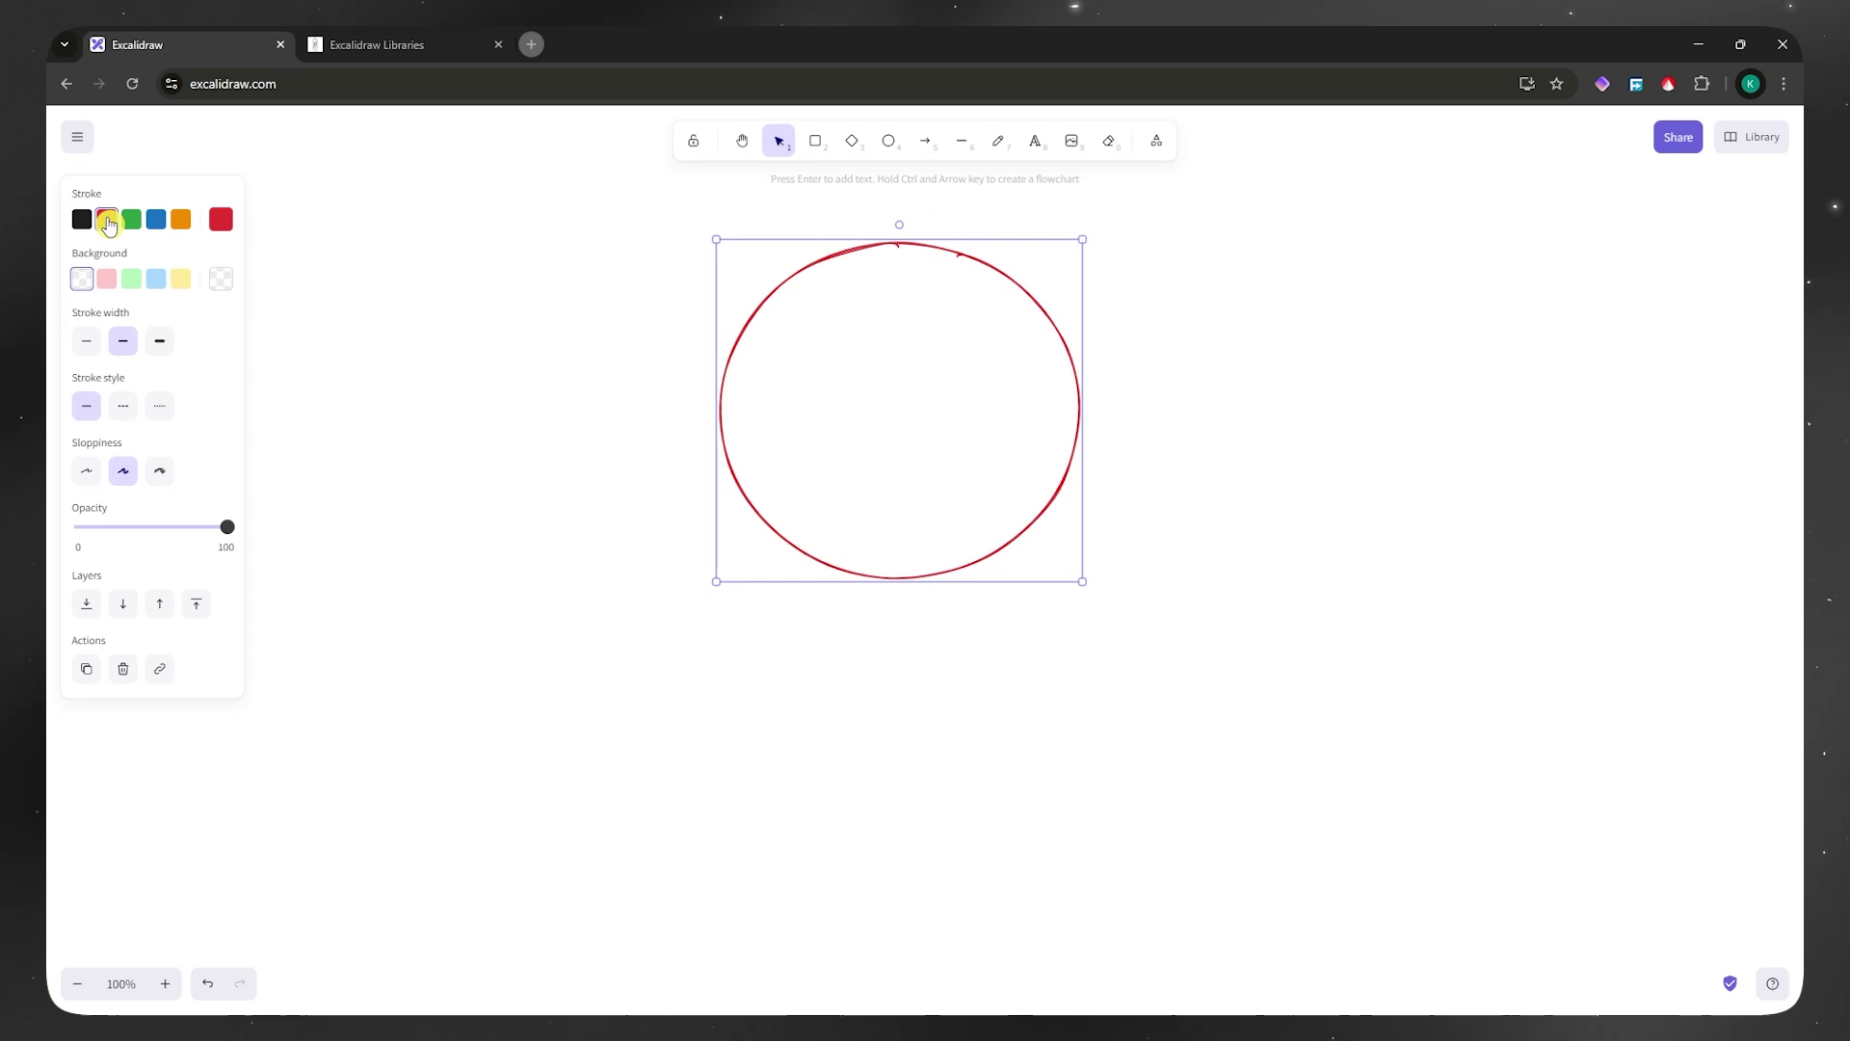
pyautogui.click(106, 279)
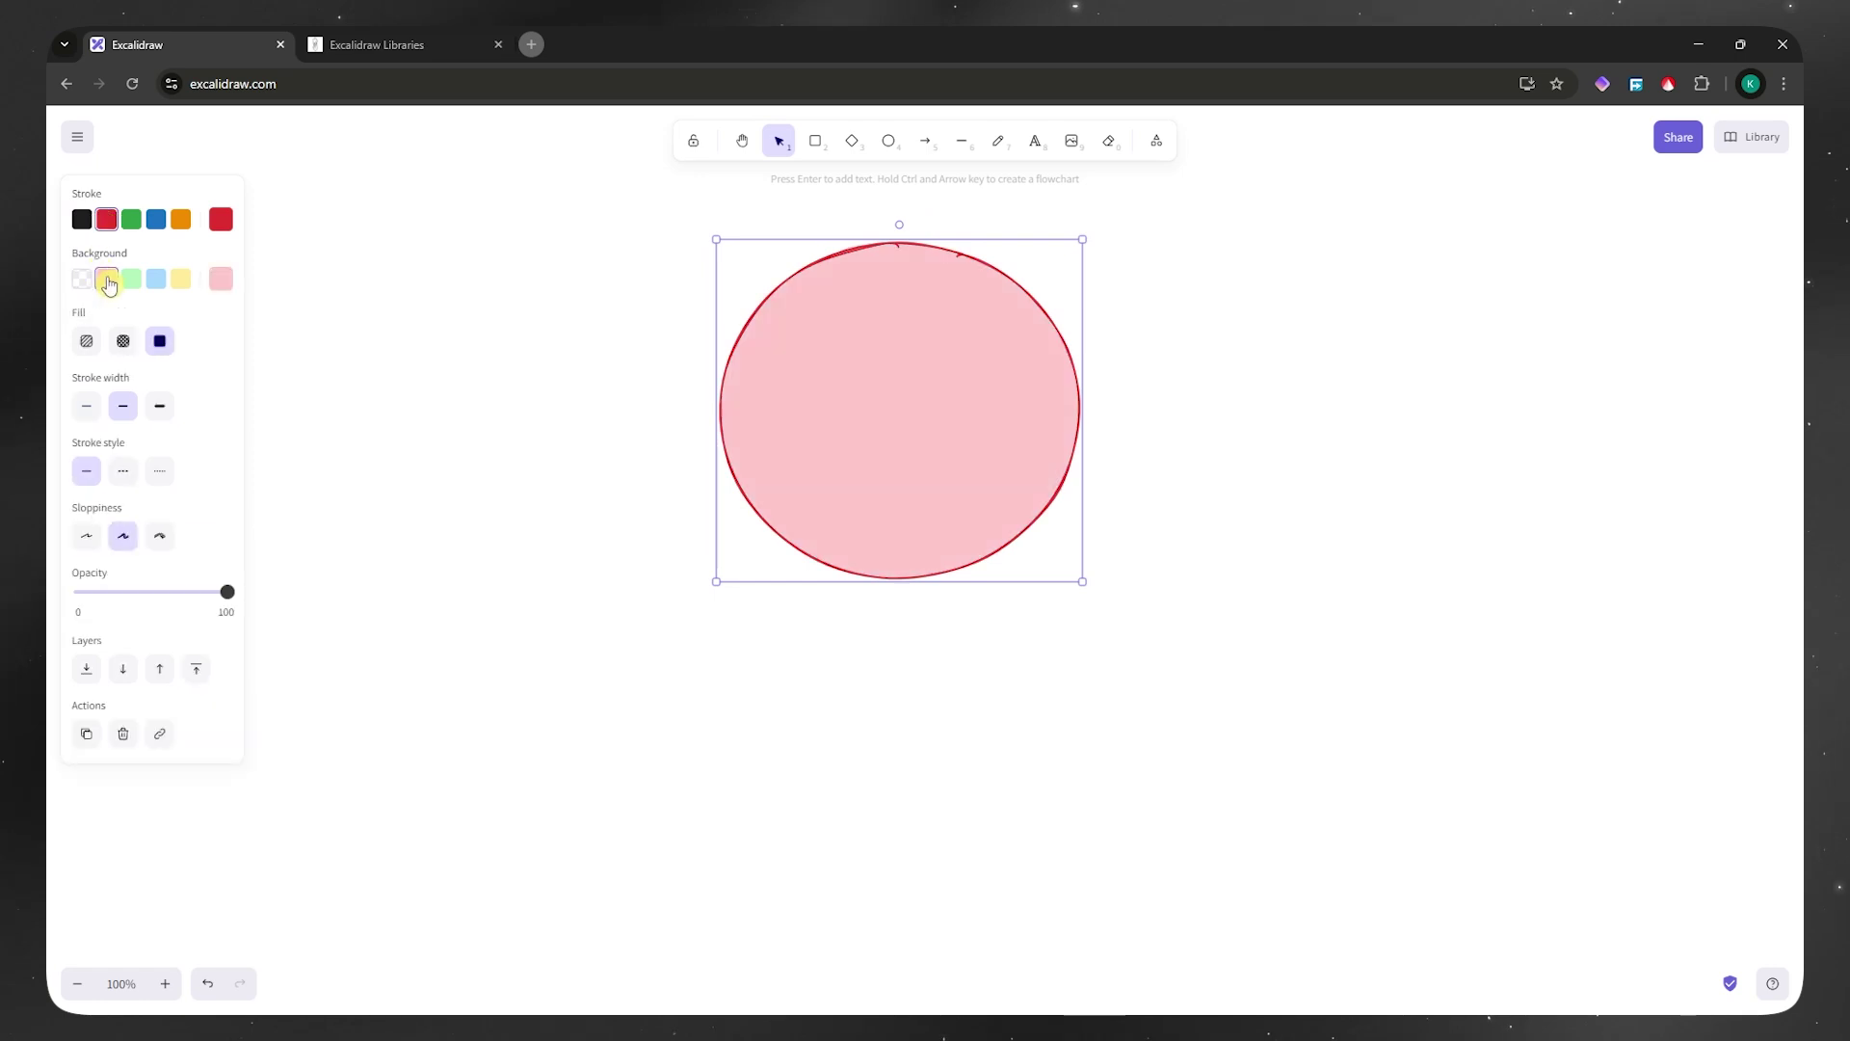
pyautogui.click(122, 341)
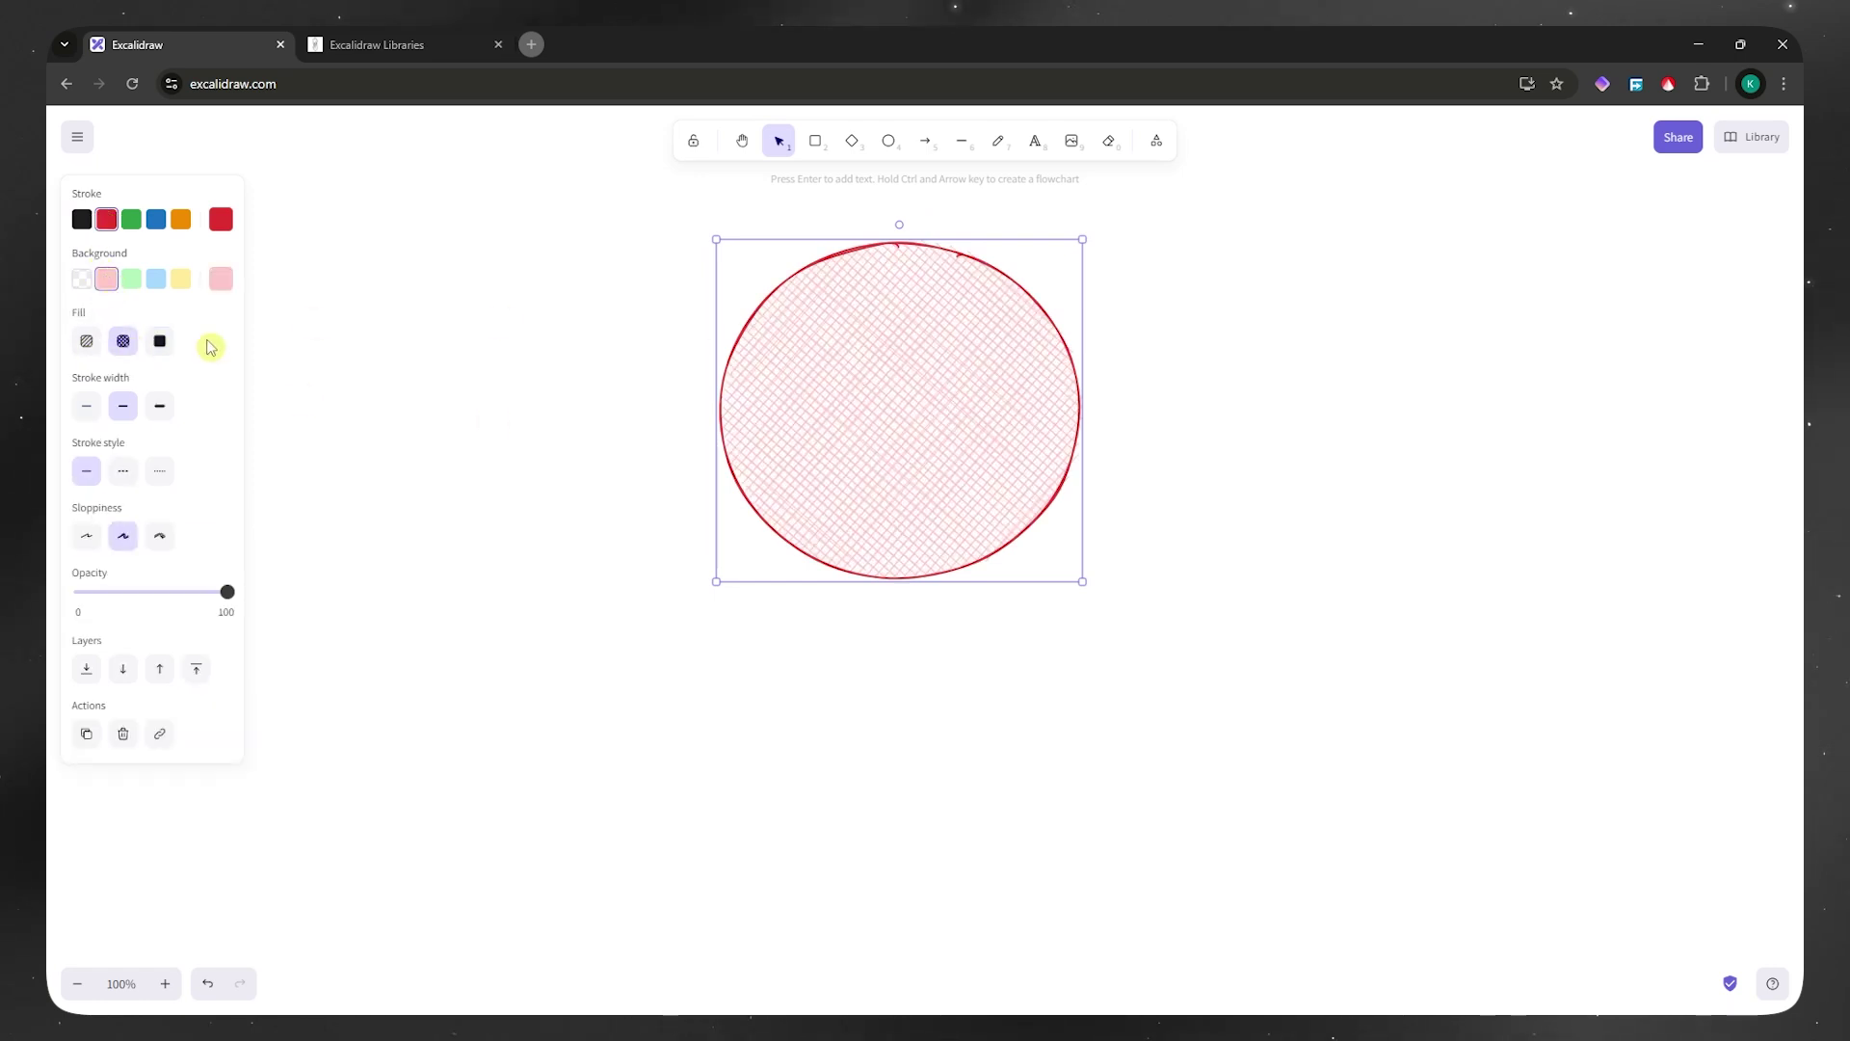
pyautogui.click(159, 342)
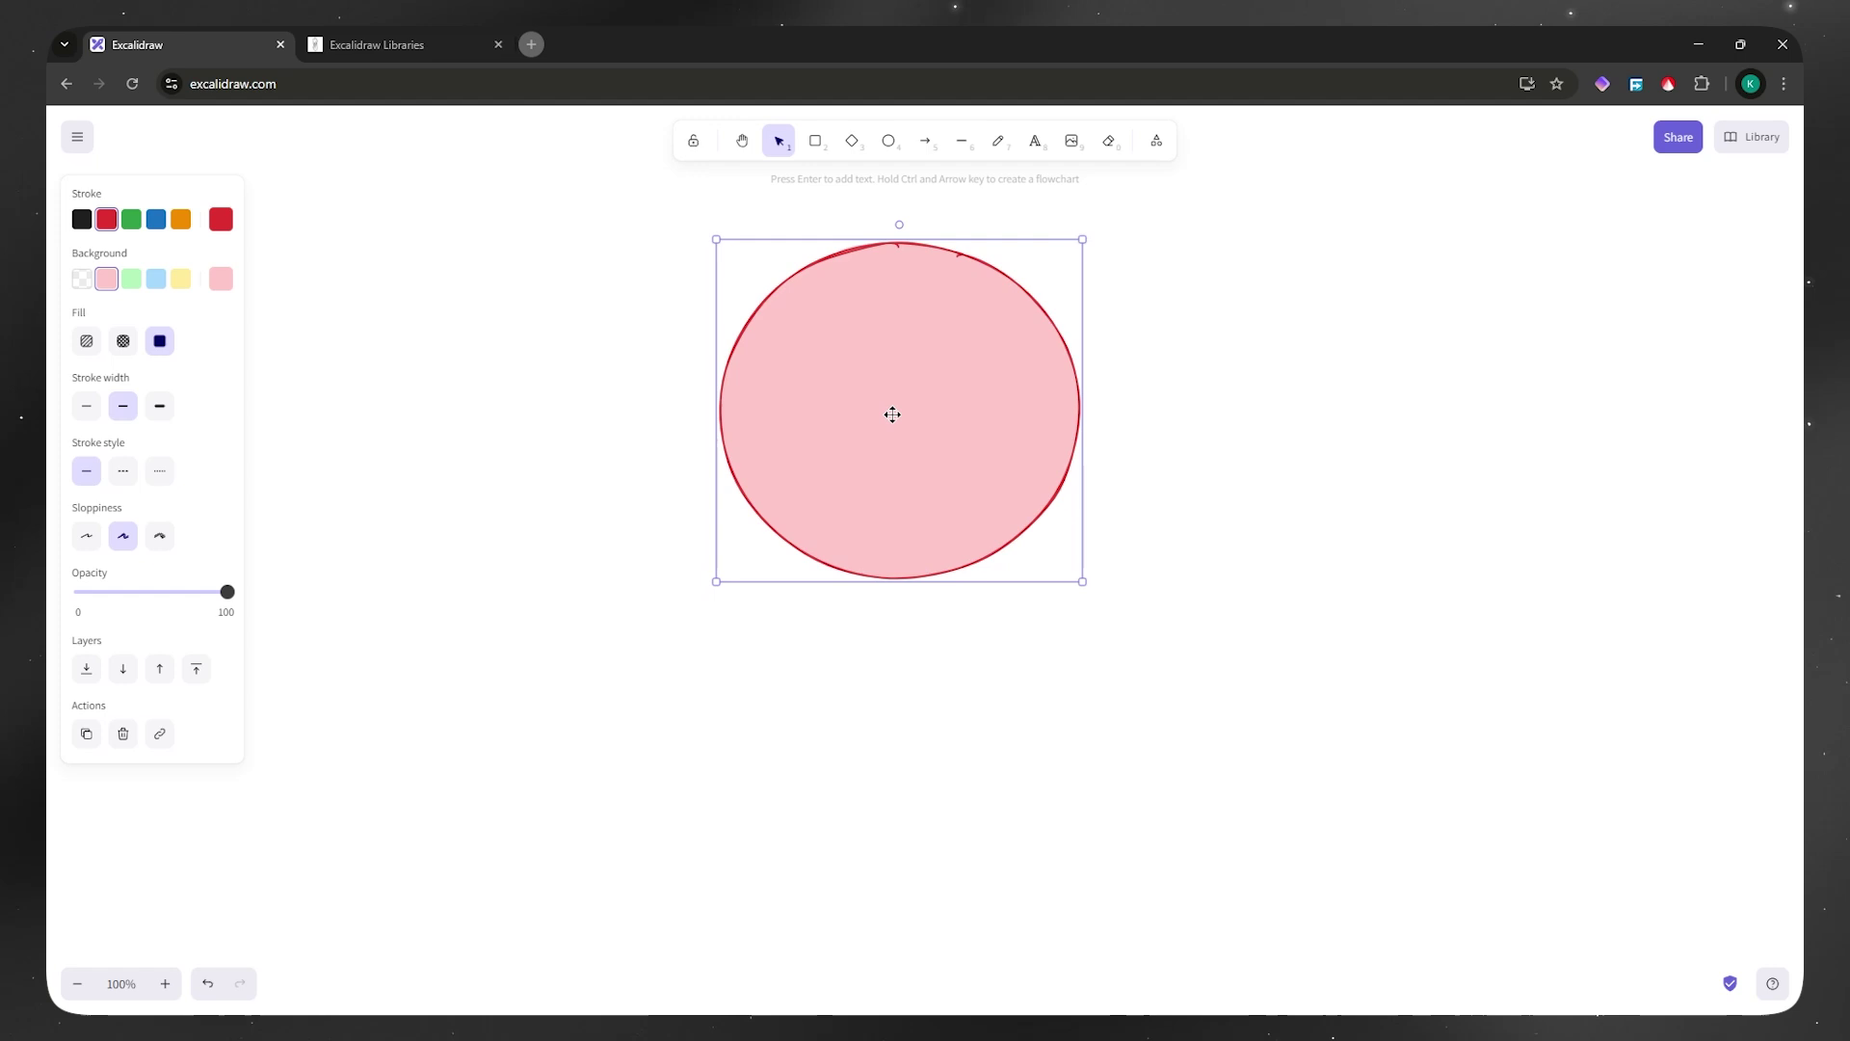
# Make the circle's outline bold, solid and smooth with architect sloppiness.
pyautogui.click(160, 407)
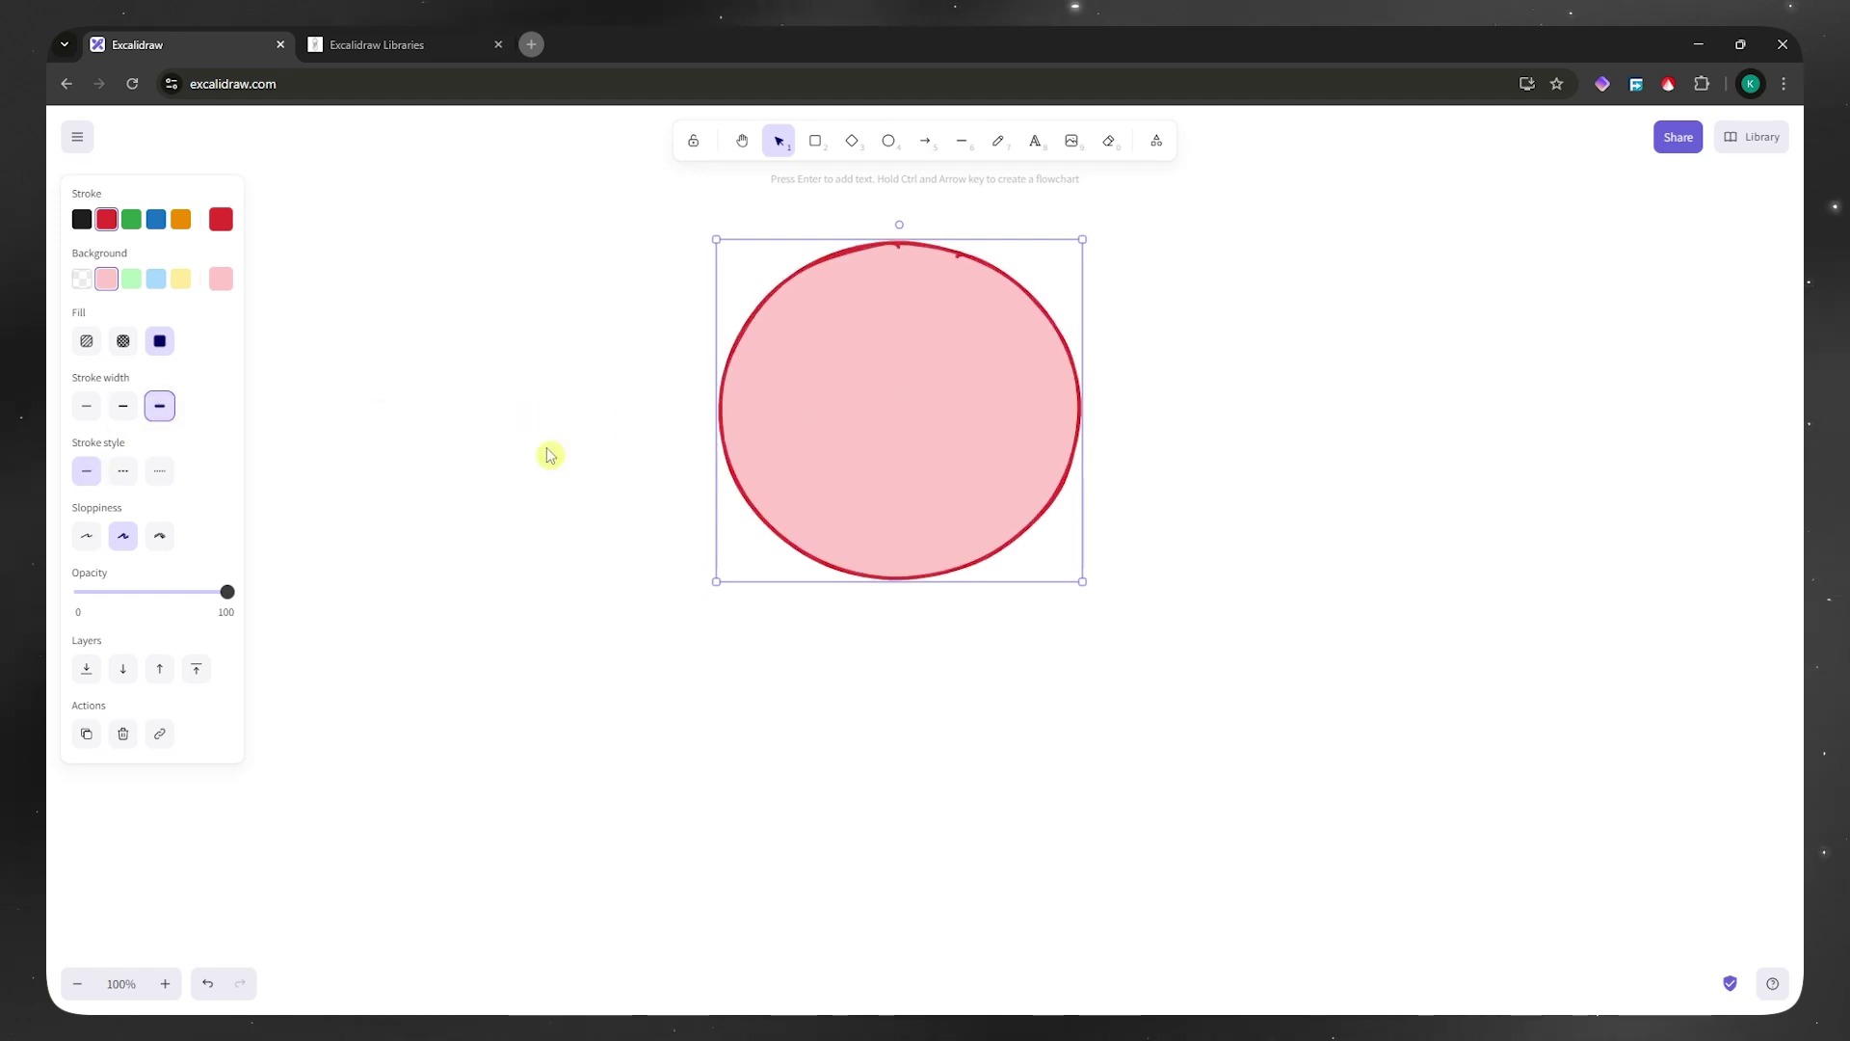
pyautogui.click(123, 472)
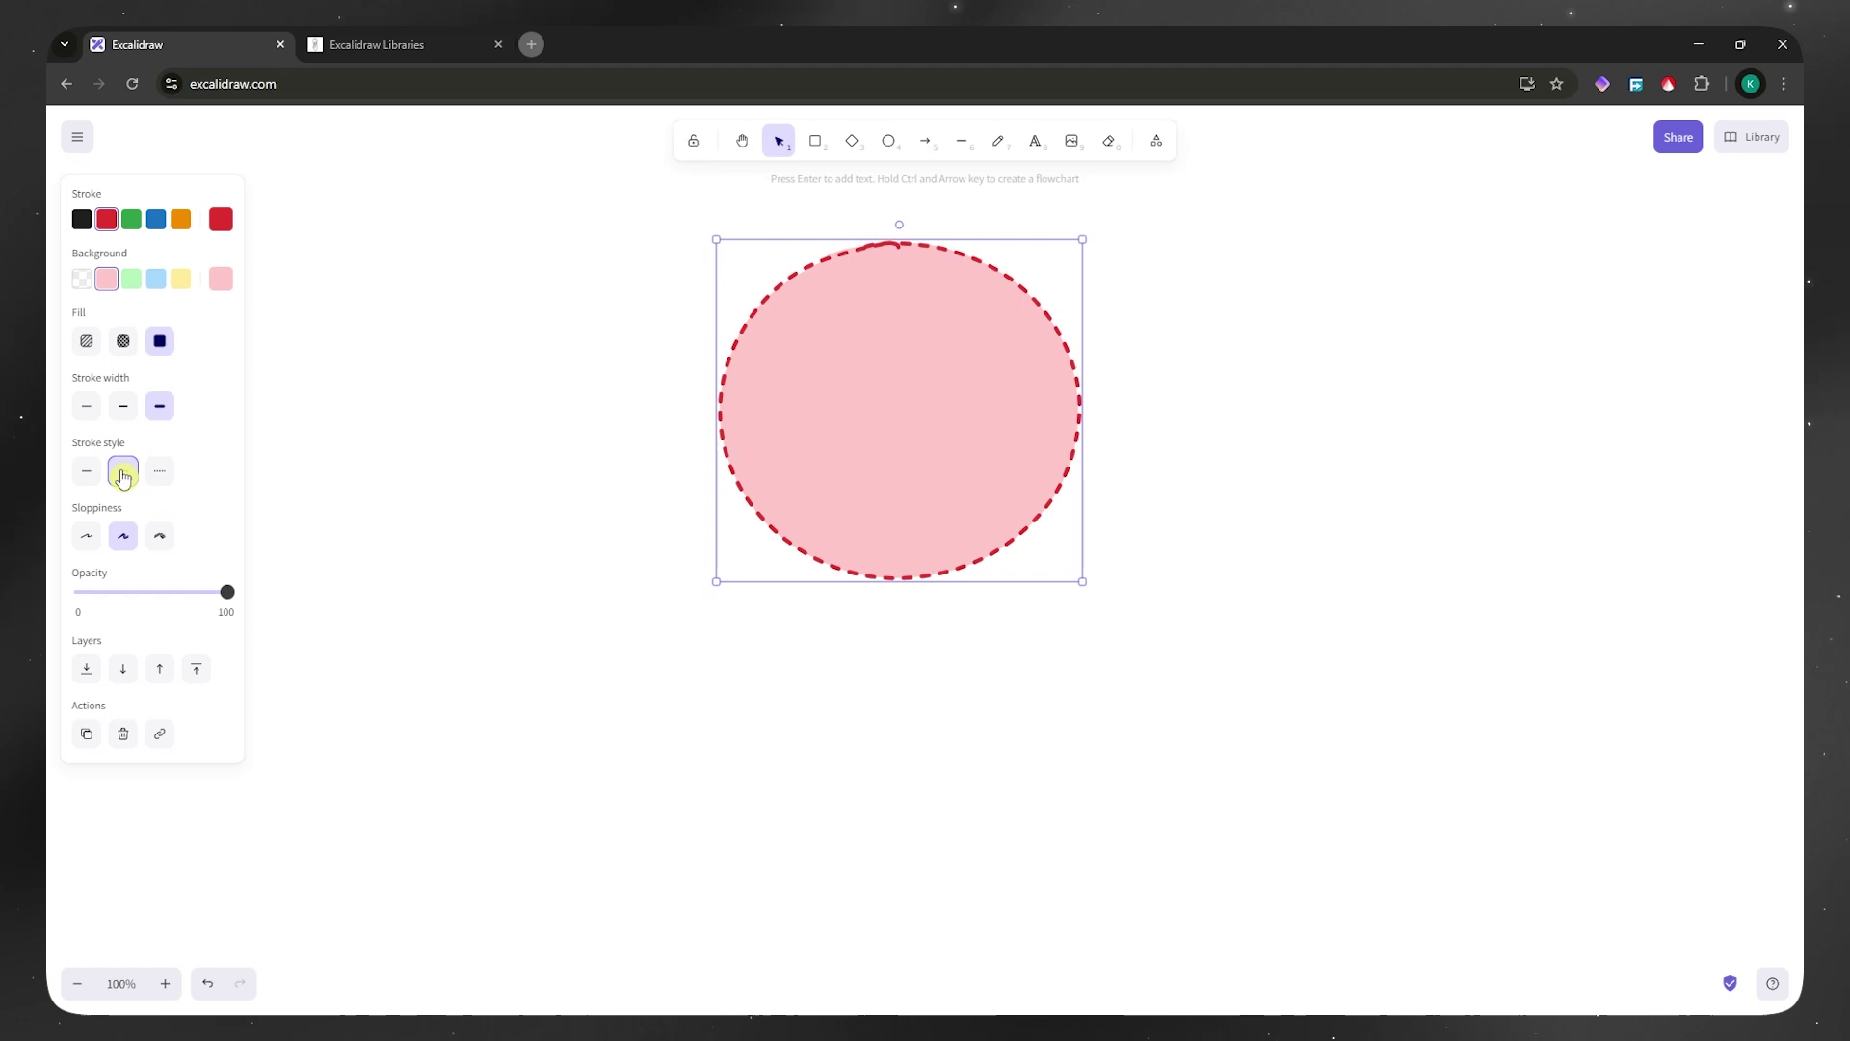
pyautogui.click(87, 472)
pyautogui.click(159, 472)
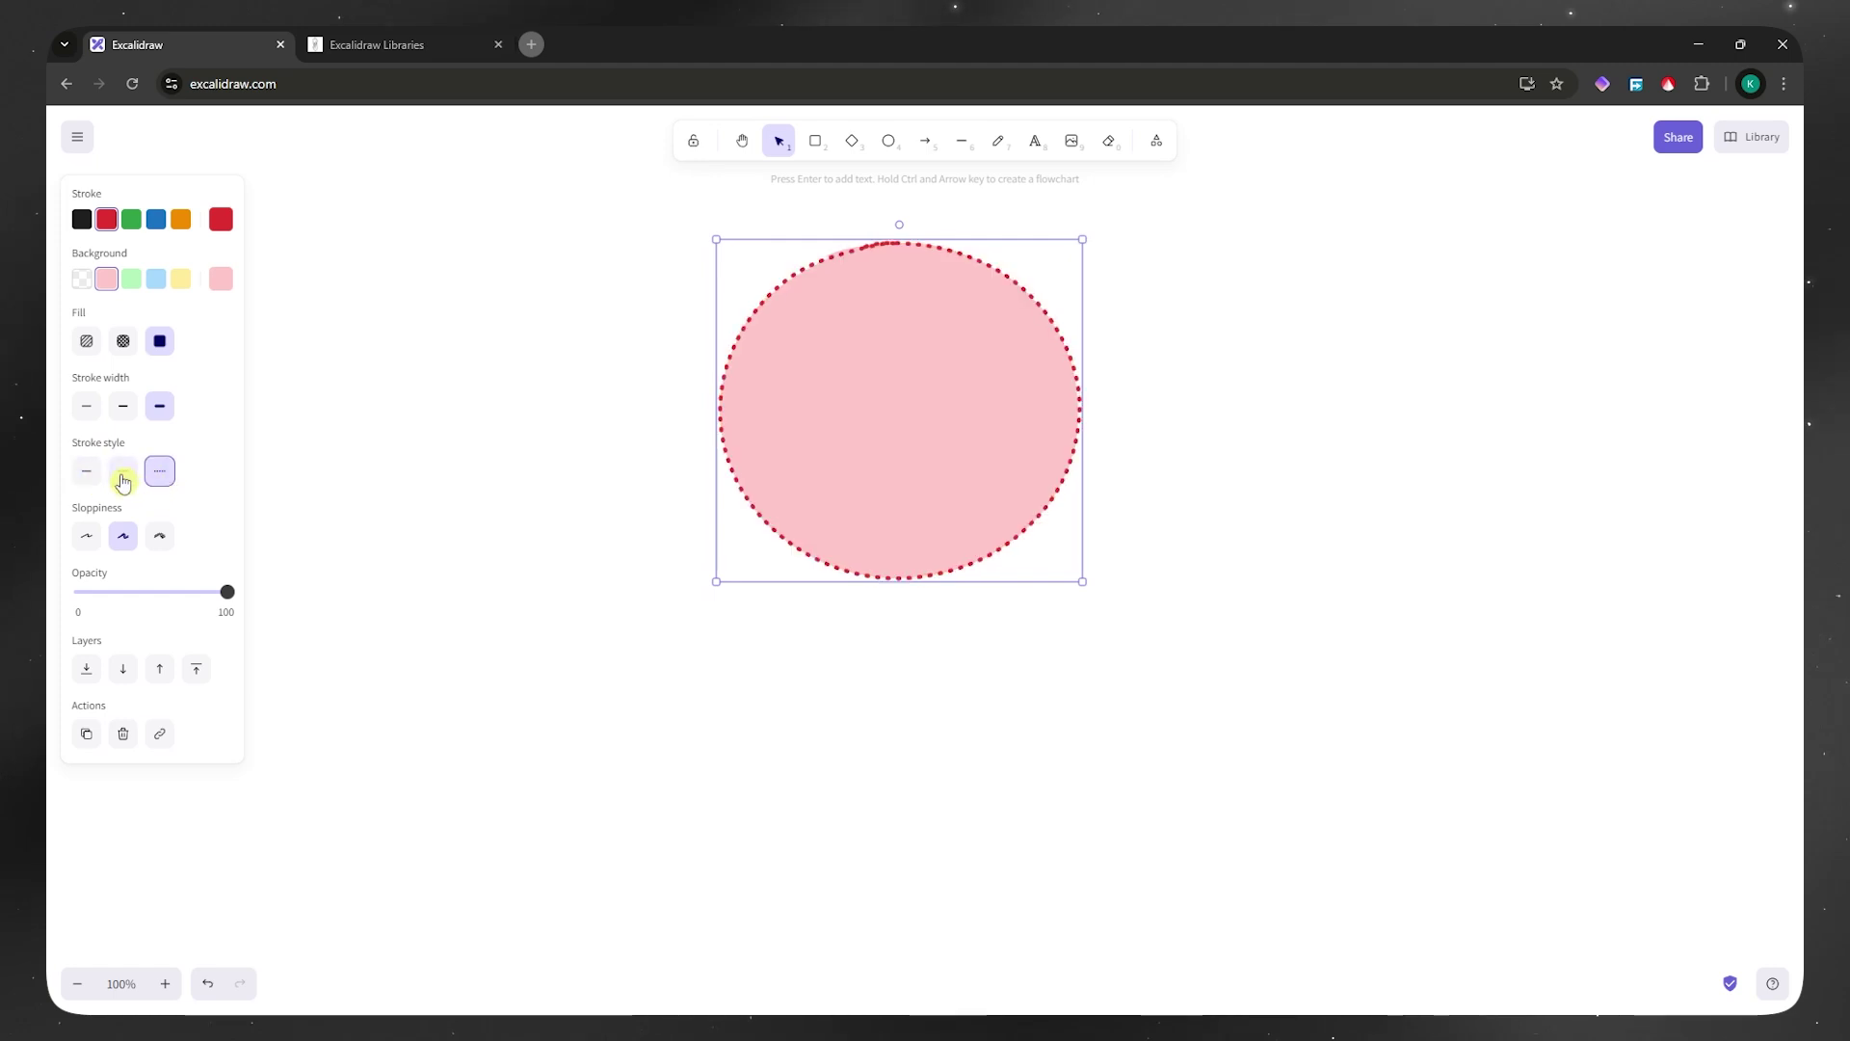
pyautogui.click(85, 472)
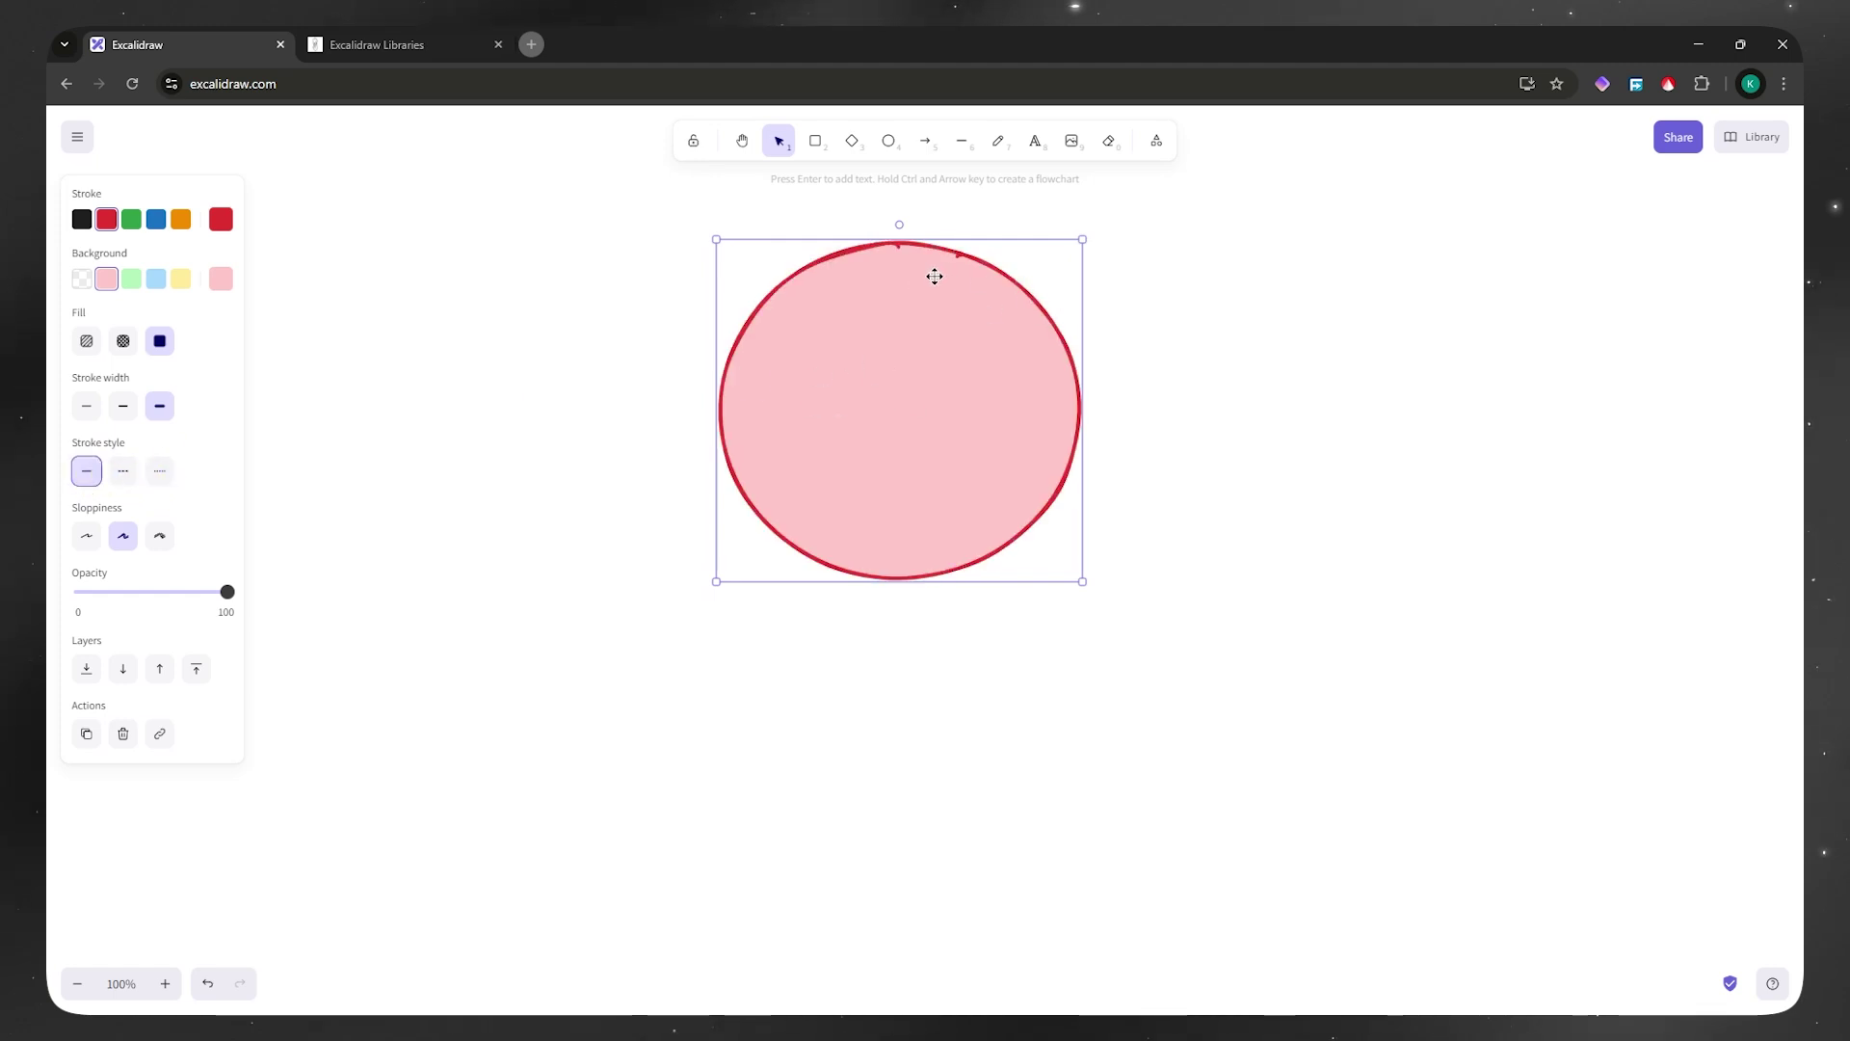
pyautogui.click(160, 536)
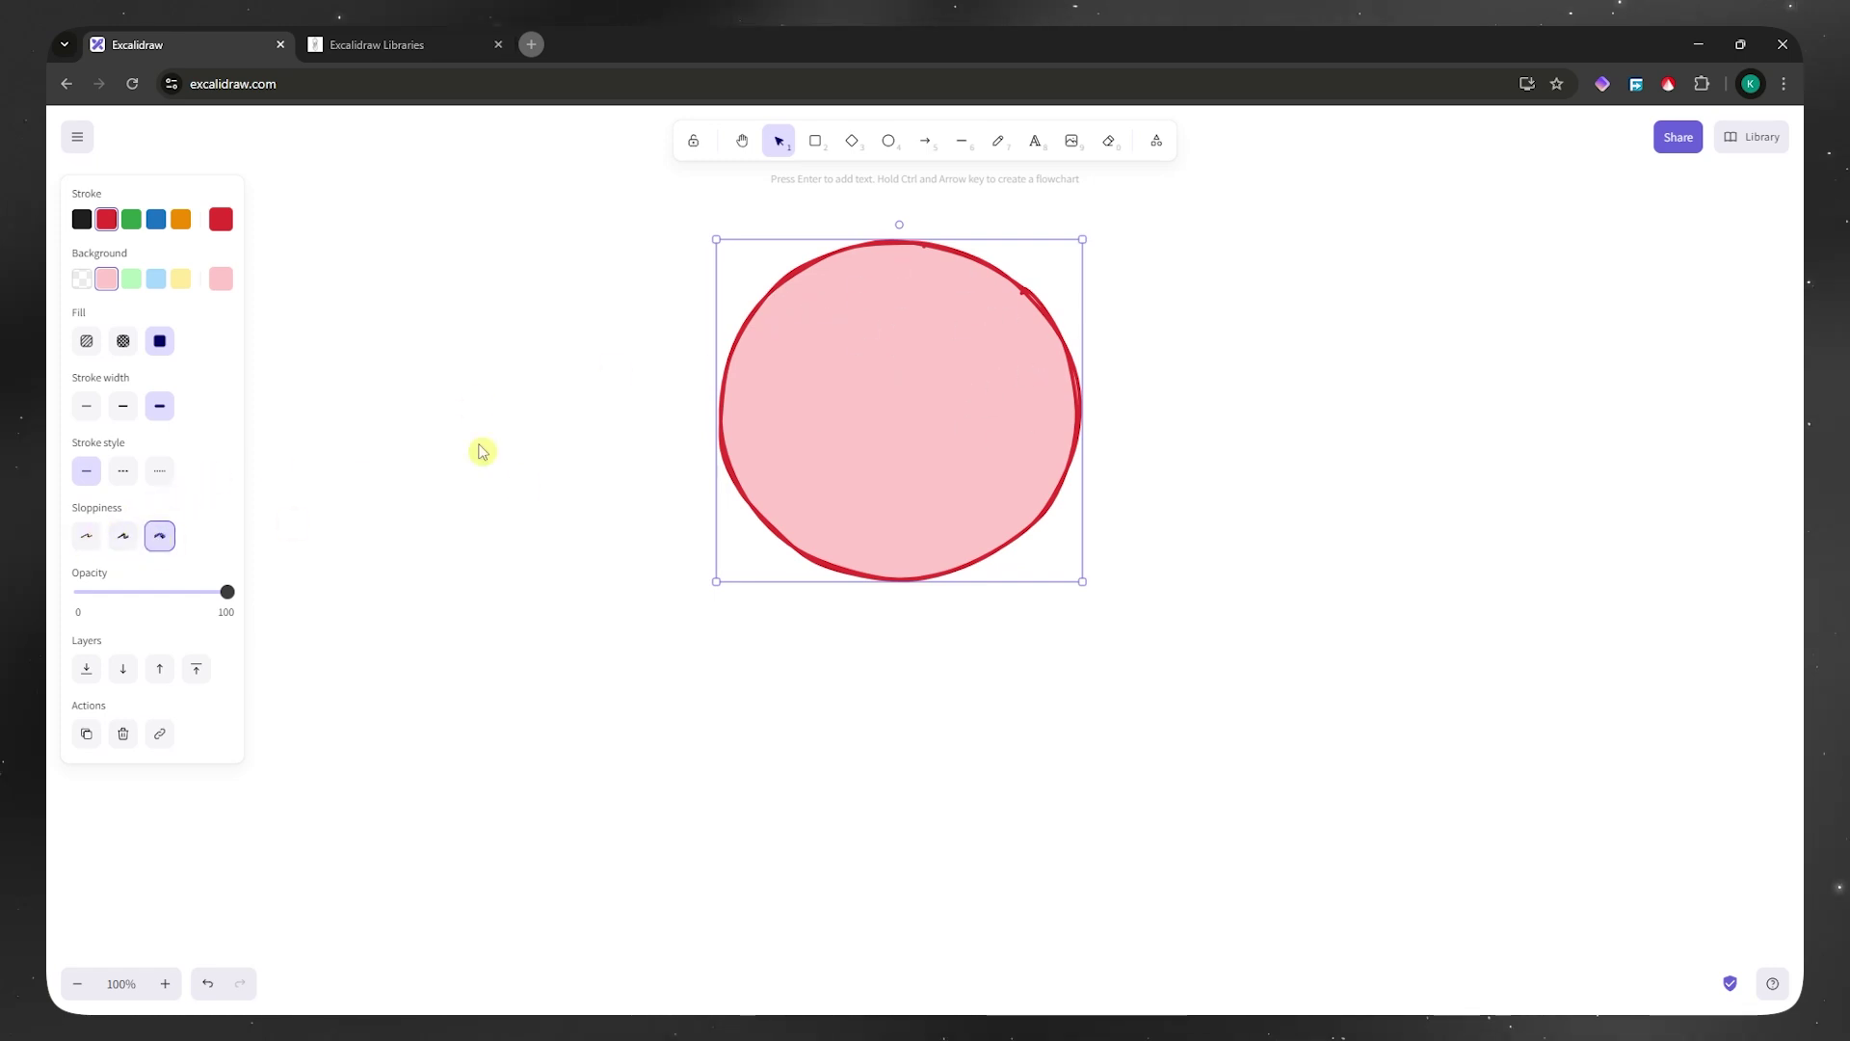
pyautogui.click(86, 537)
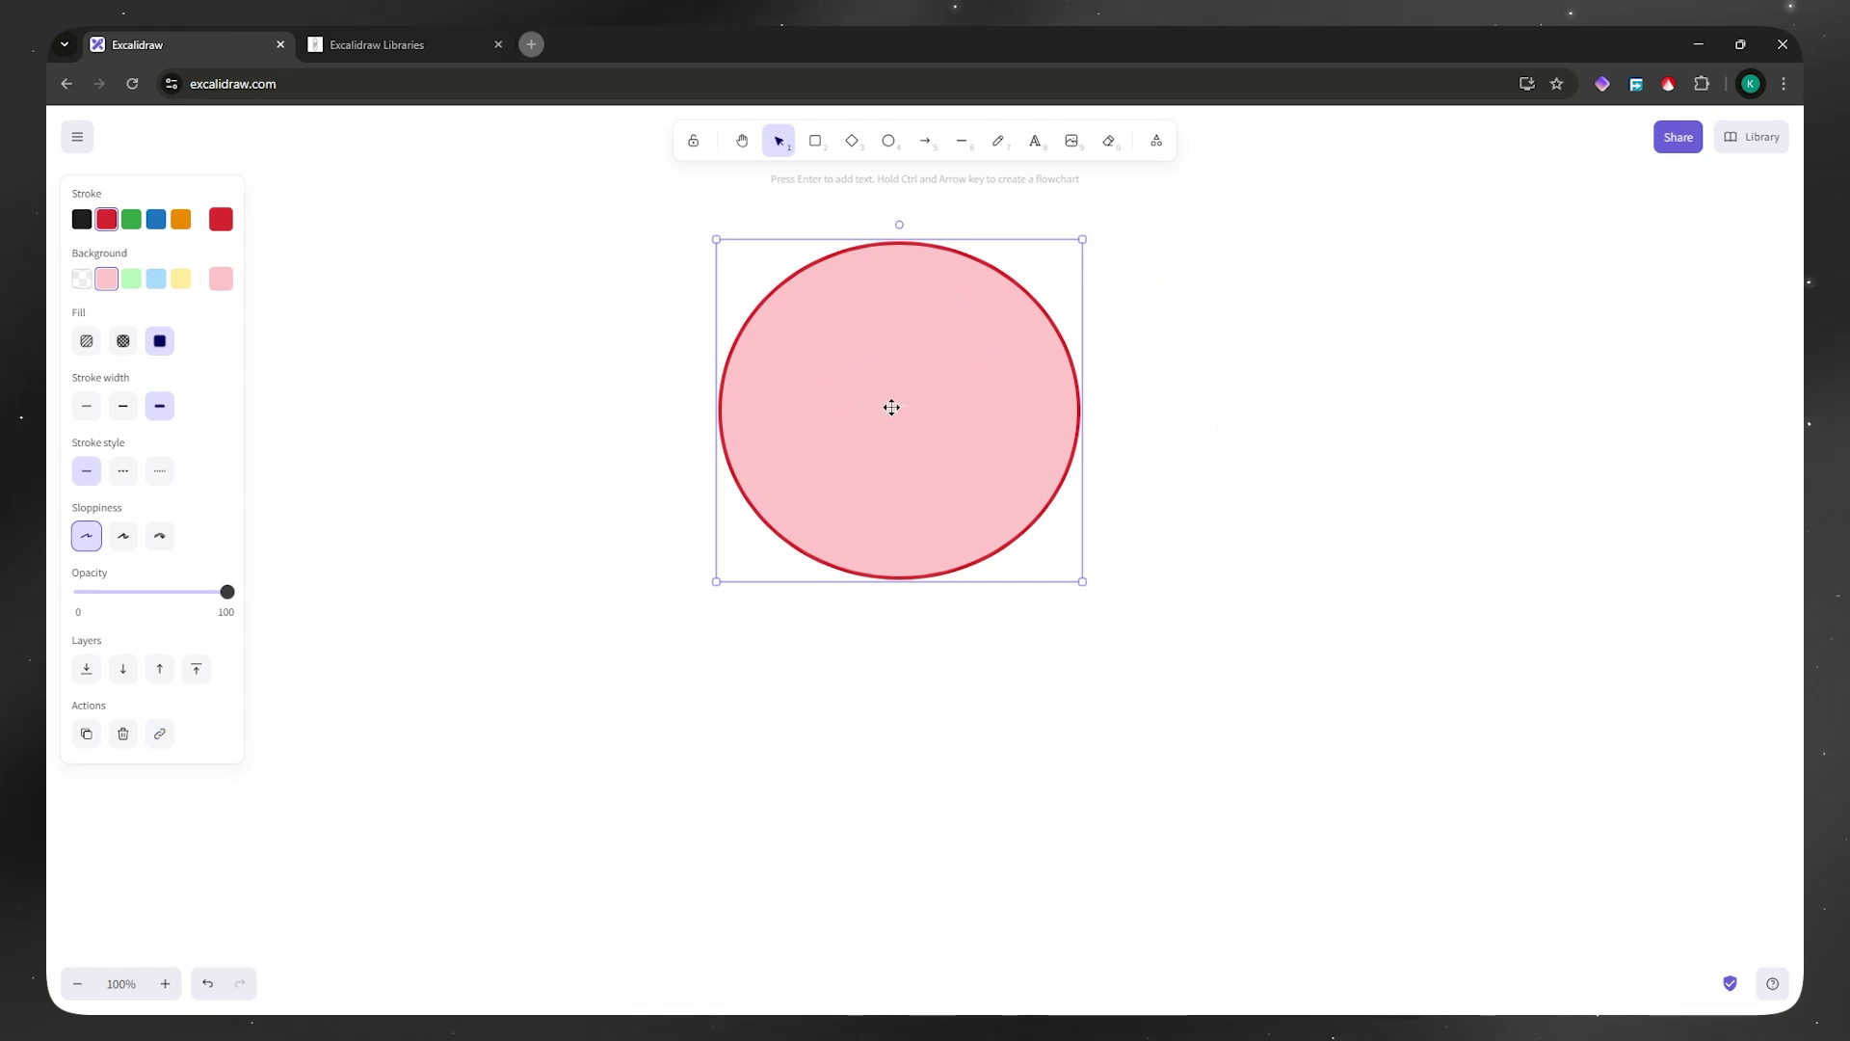
# Write 'SYSTEM DESIGN EXAMPLE' inside the circle and centre-align its two lines.
pyautogui.click(1037, 144)
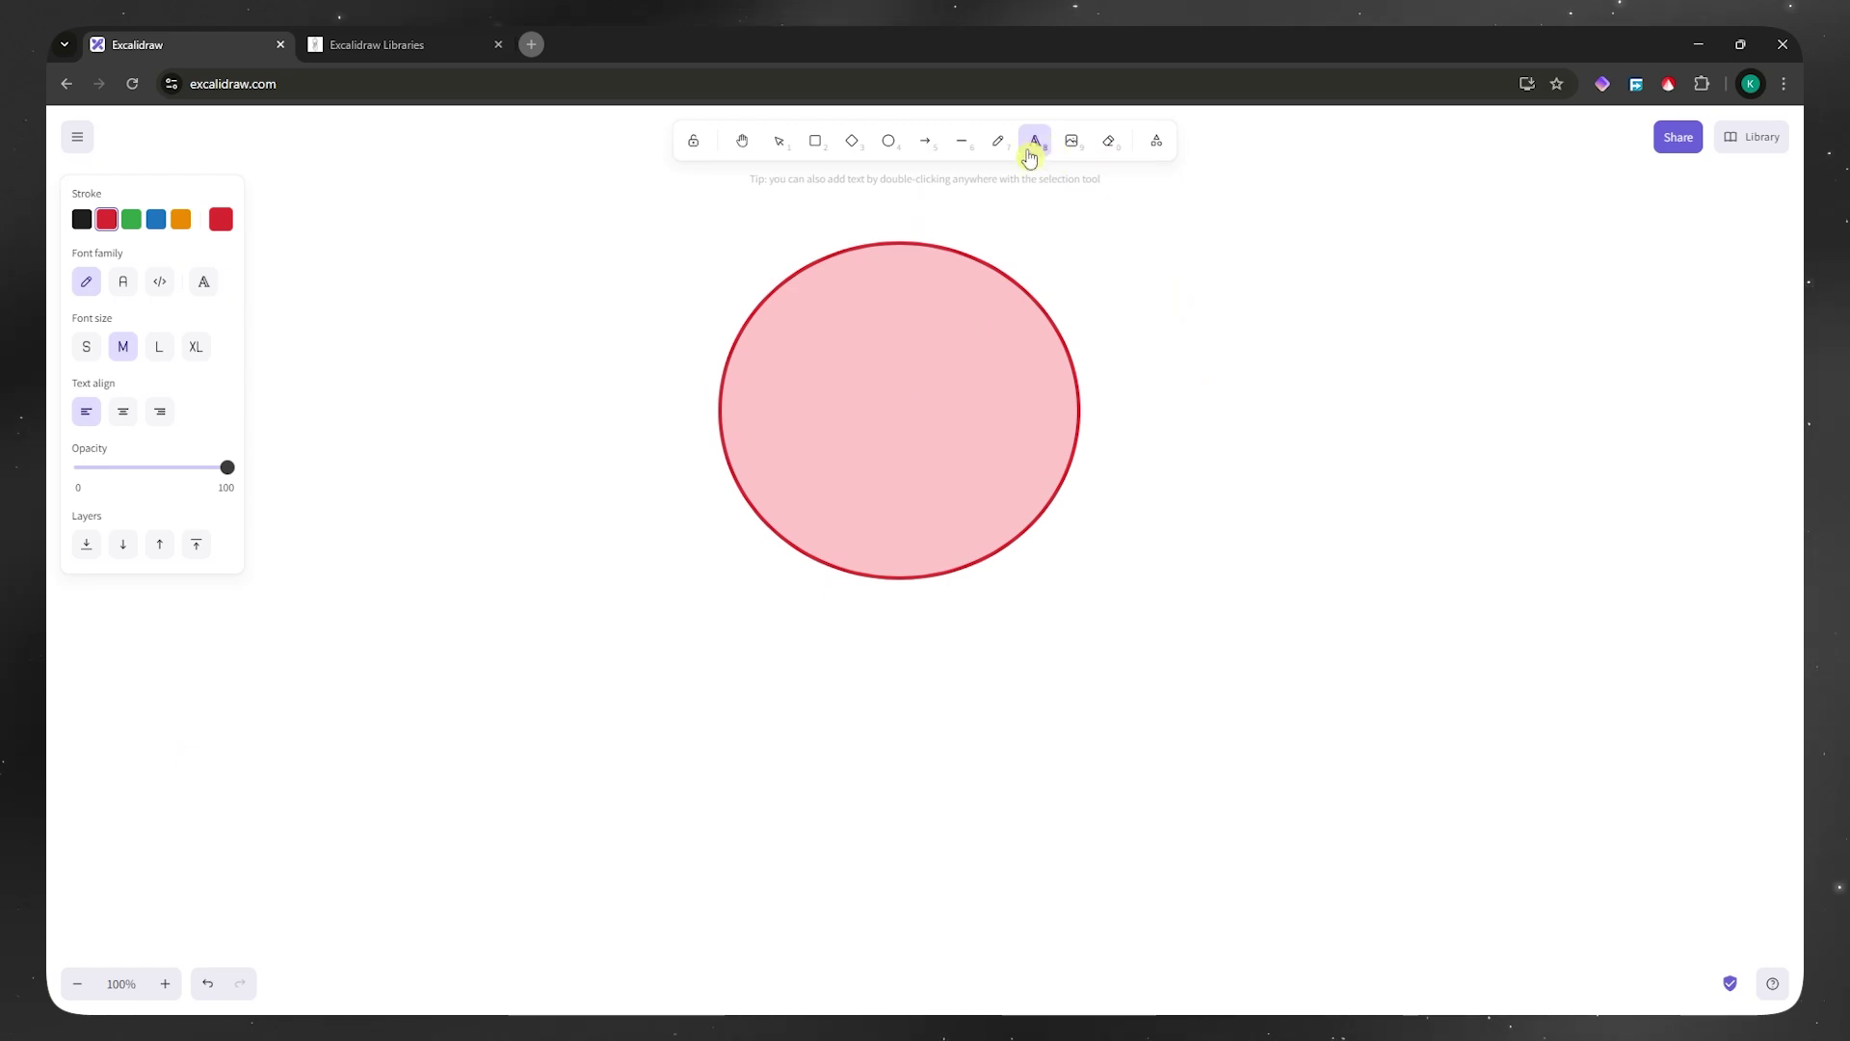
pyautogui.click(749, 357)
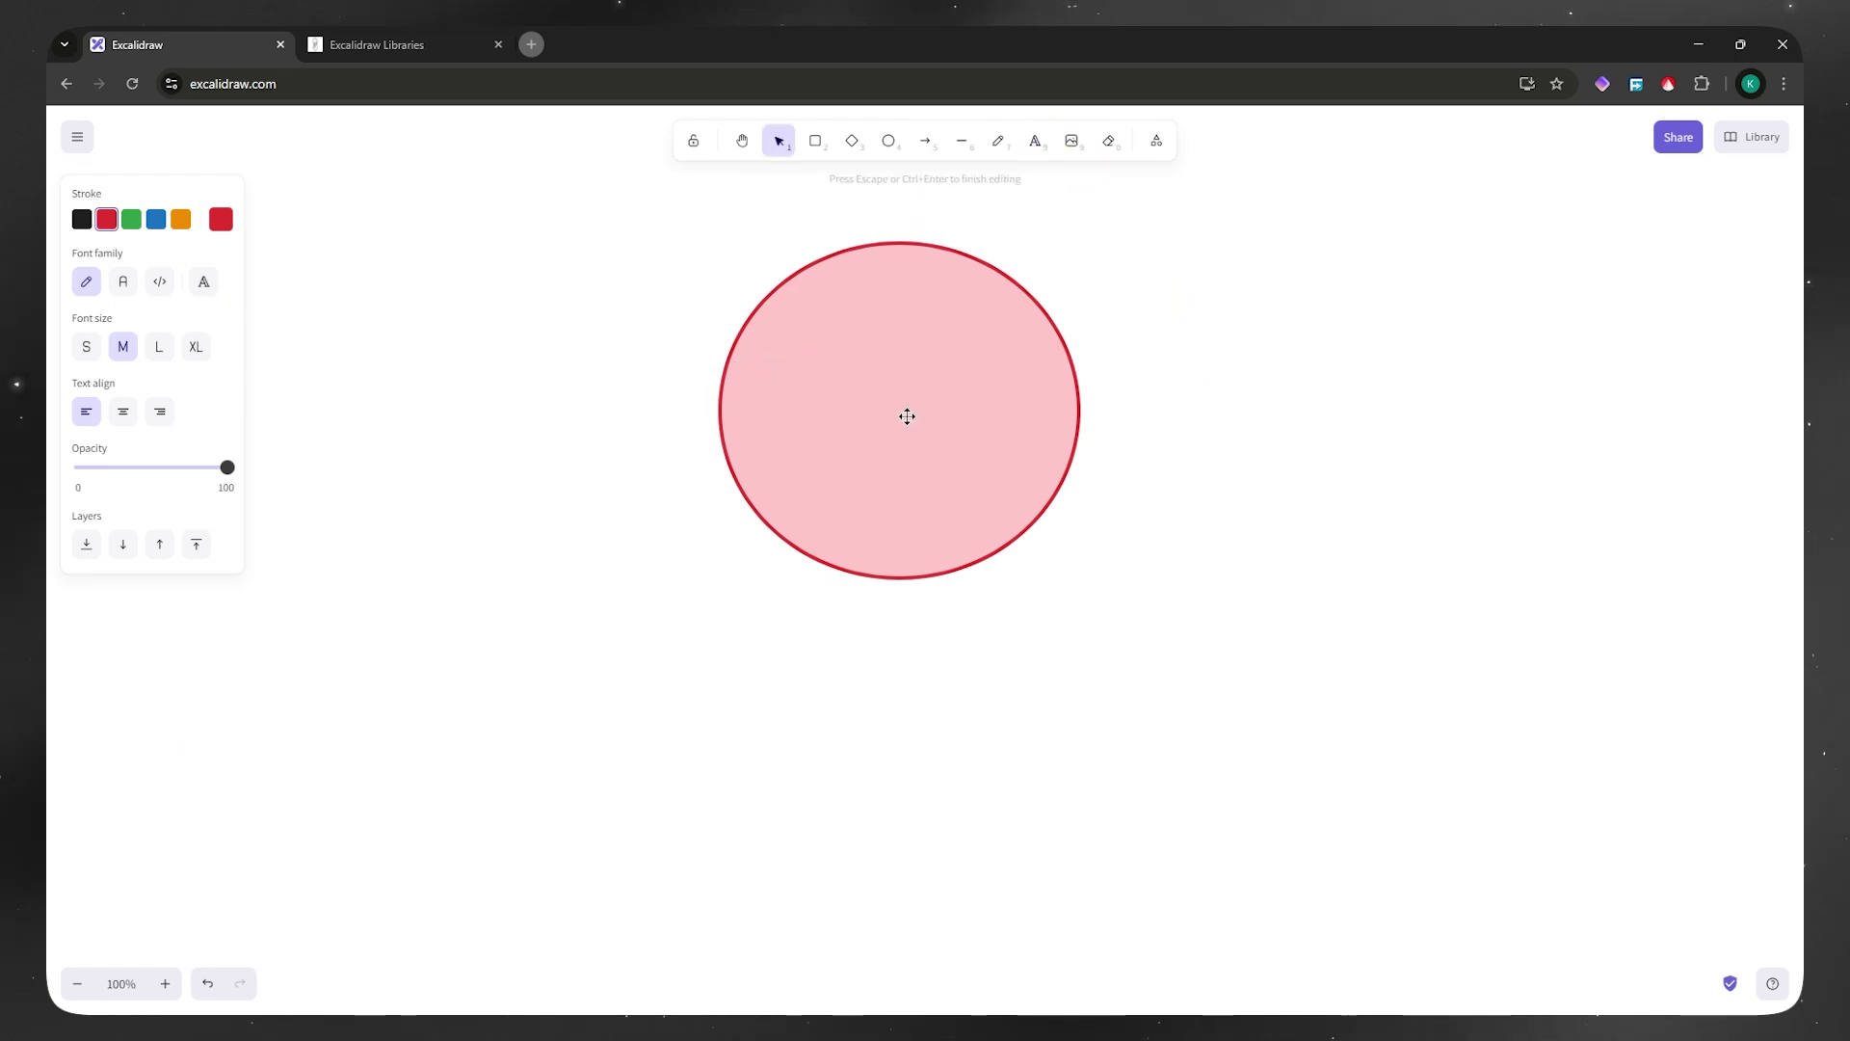
pyautogui.write('SYSTEM D')
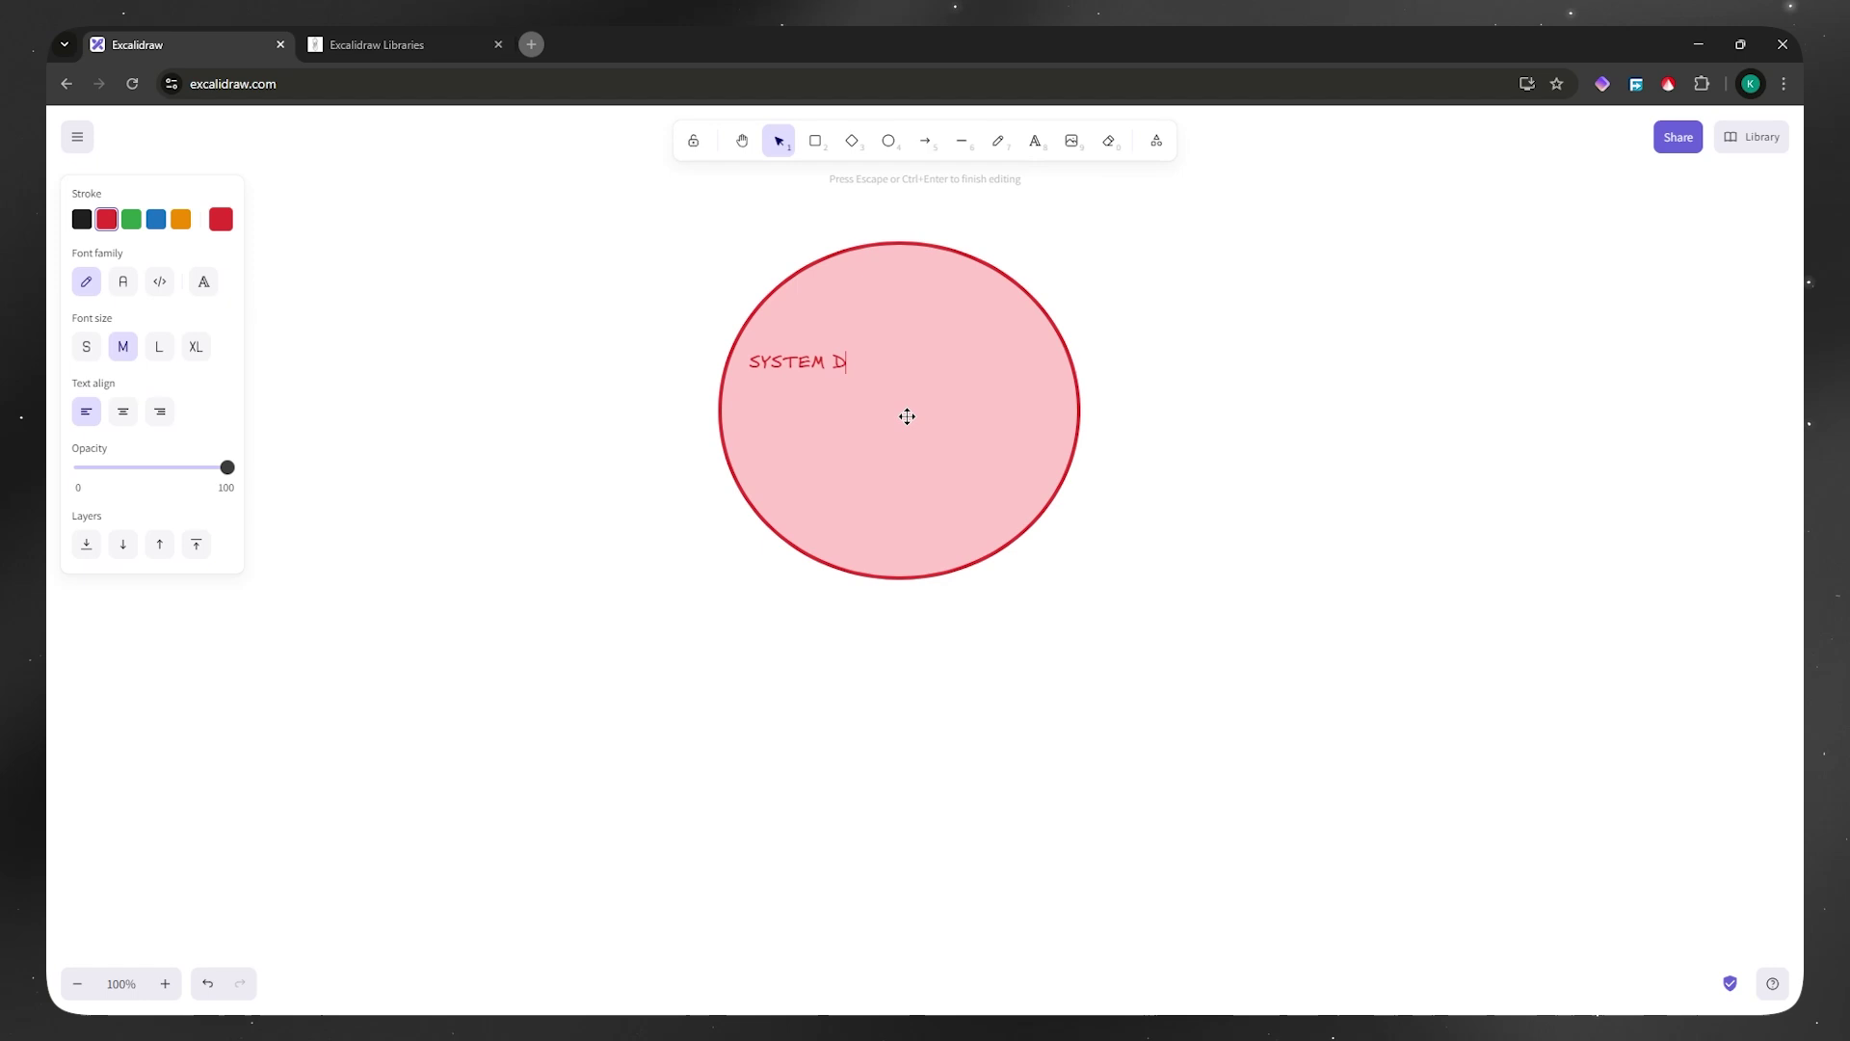
pyautogui.write('ESIGN EXAMPLE')
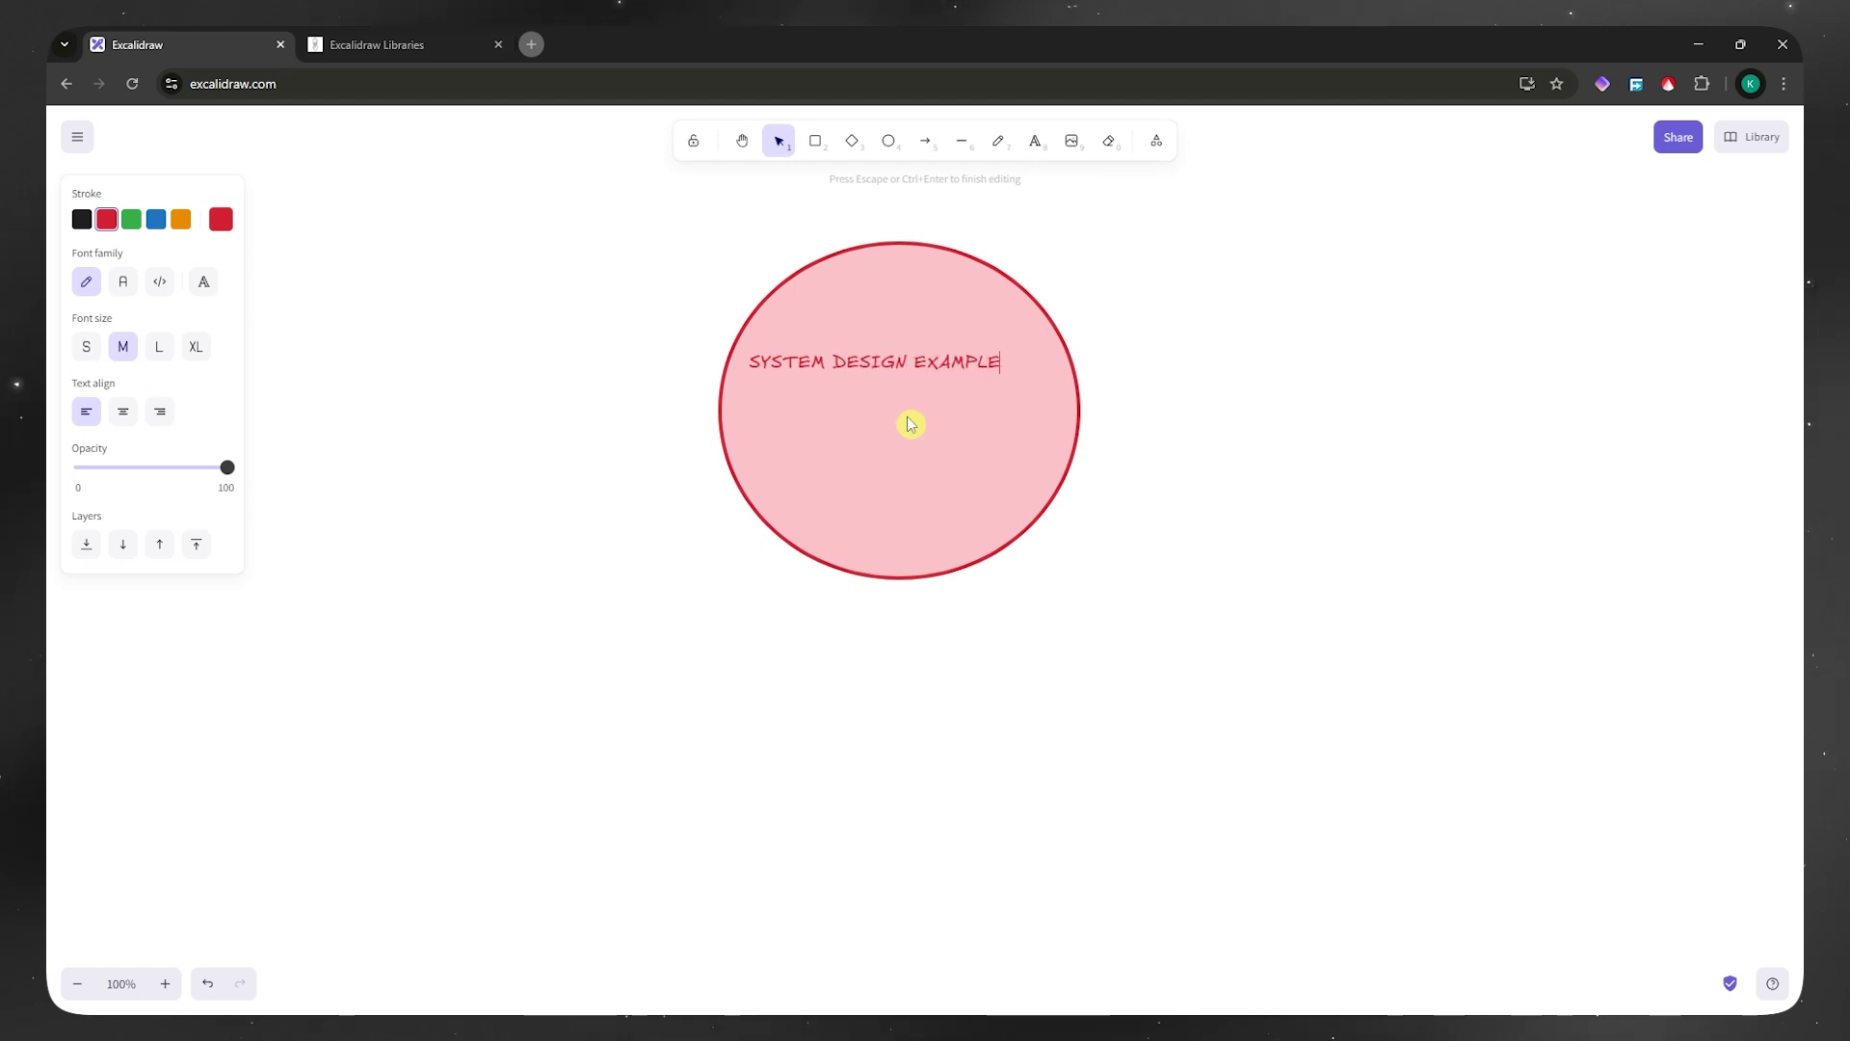
pyautogui.press('Escape')
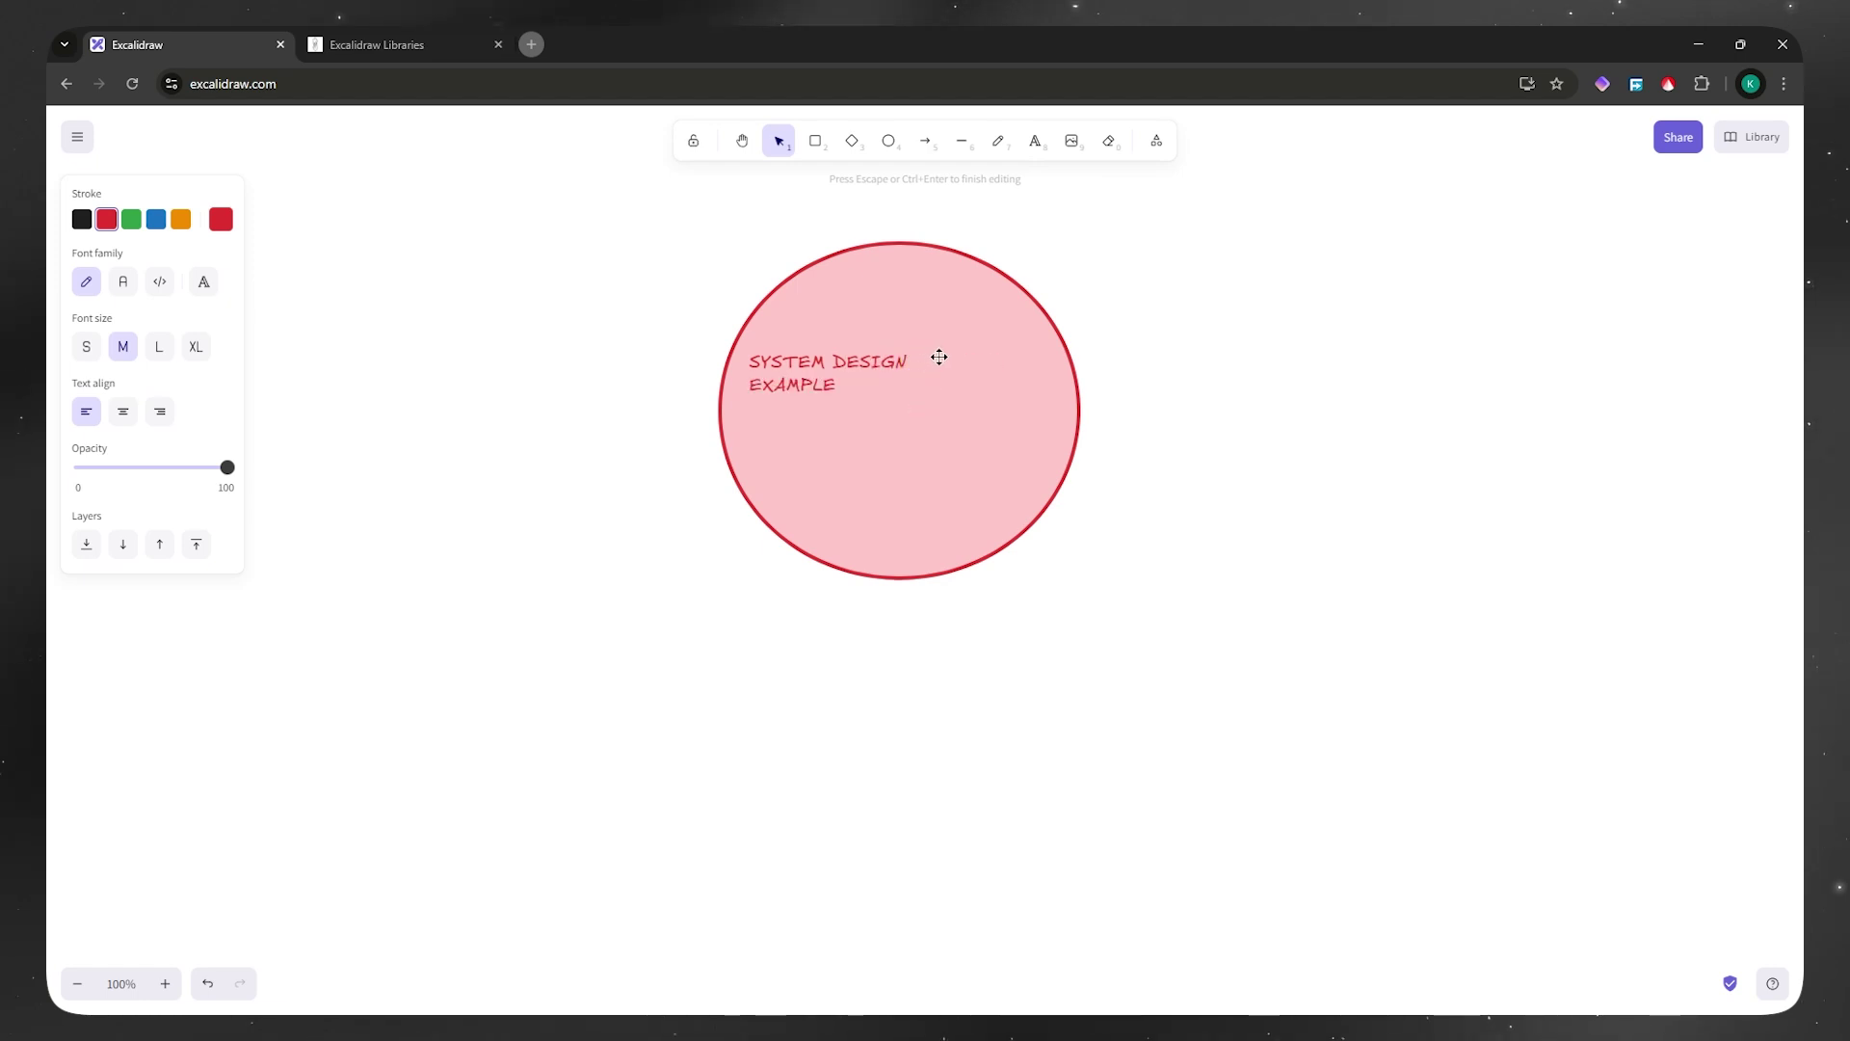
pyautogui.moveTo(838, 372); pyautogui.dragTo(740, 353)
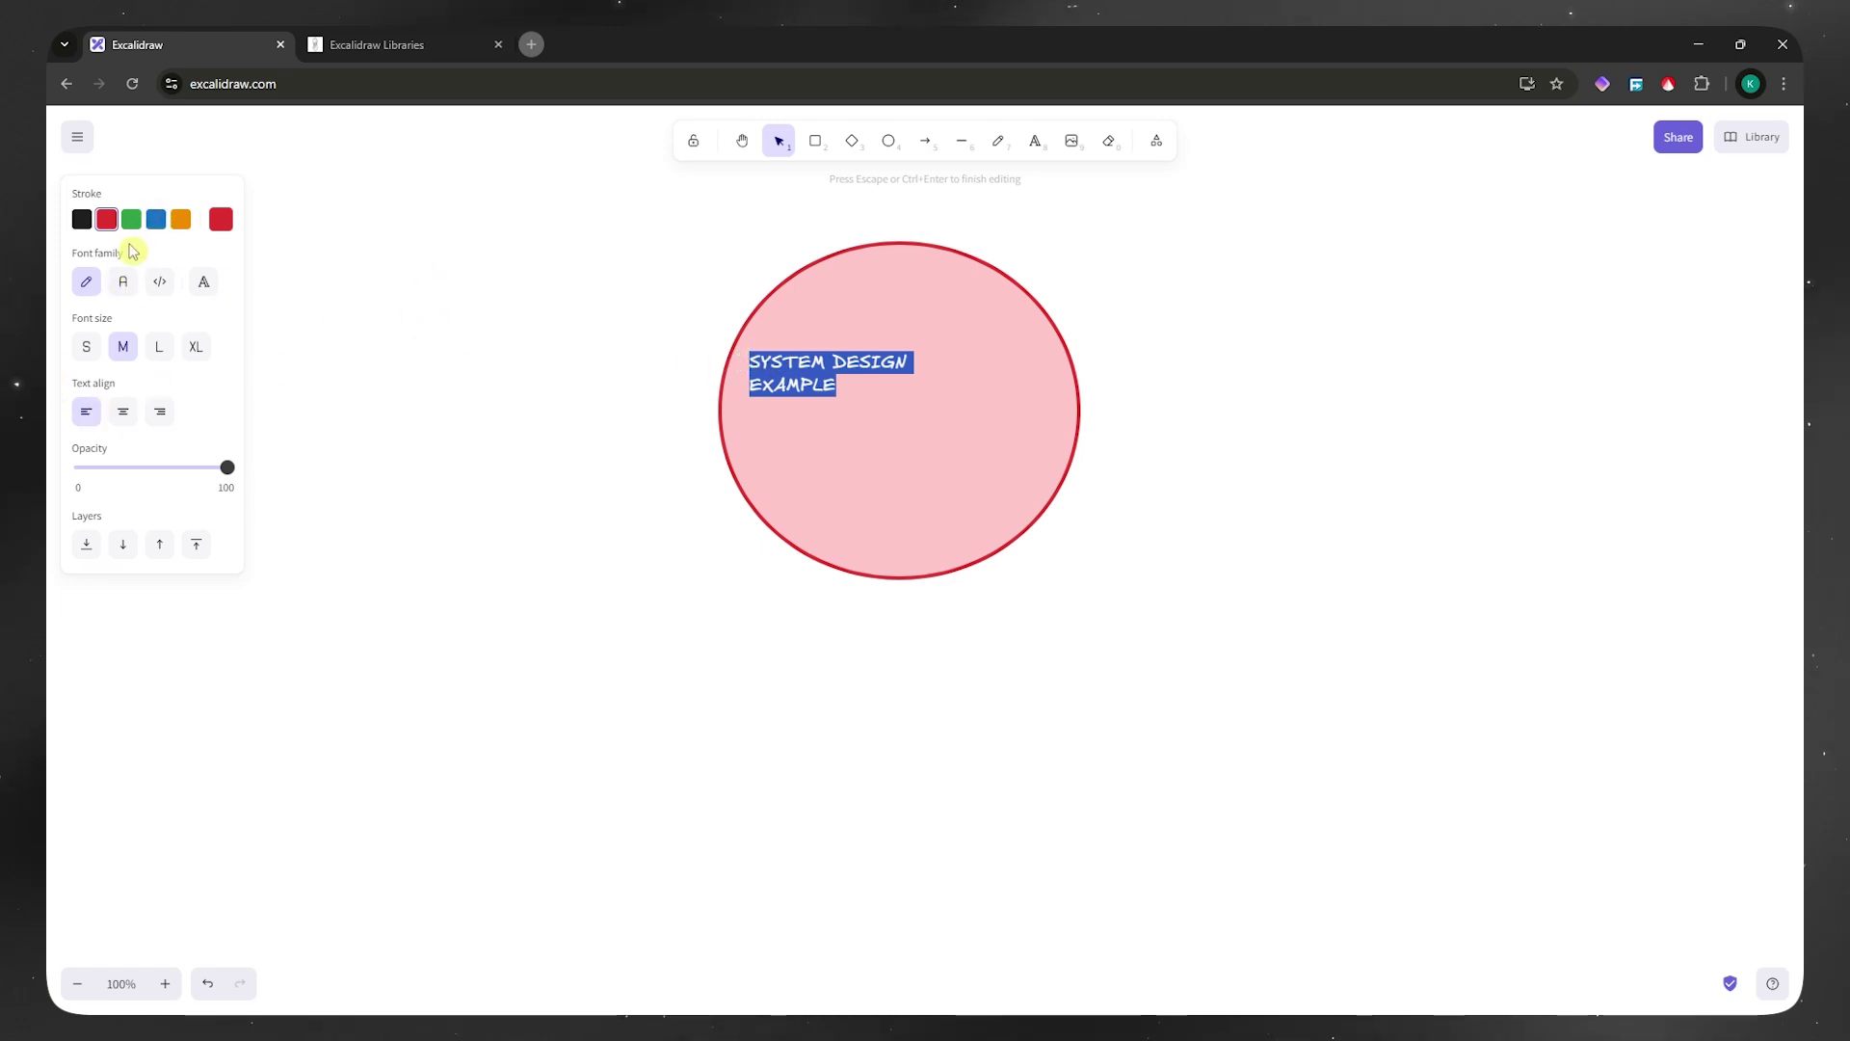
pyautogui.click(128, 419)
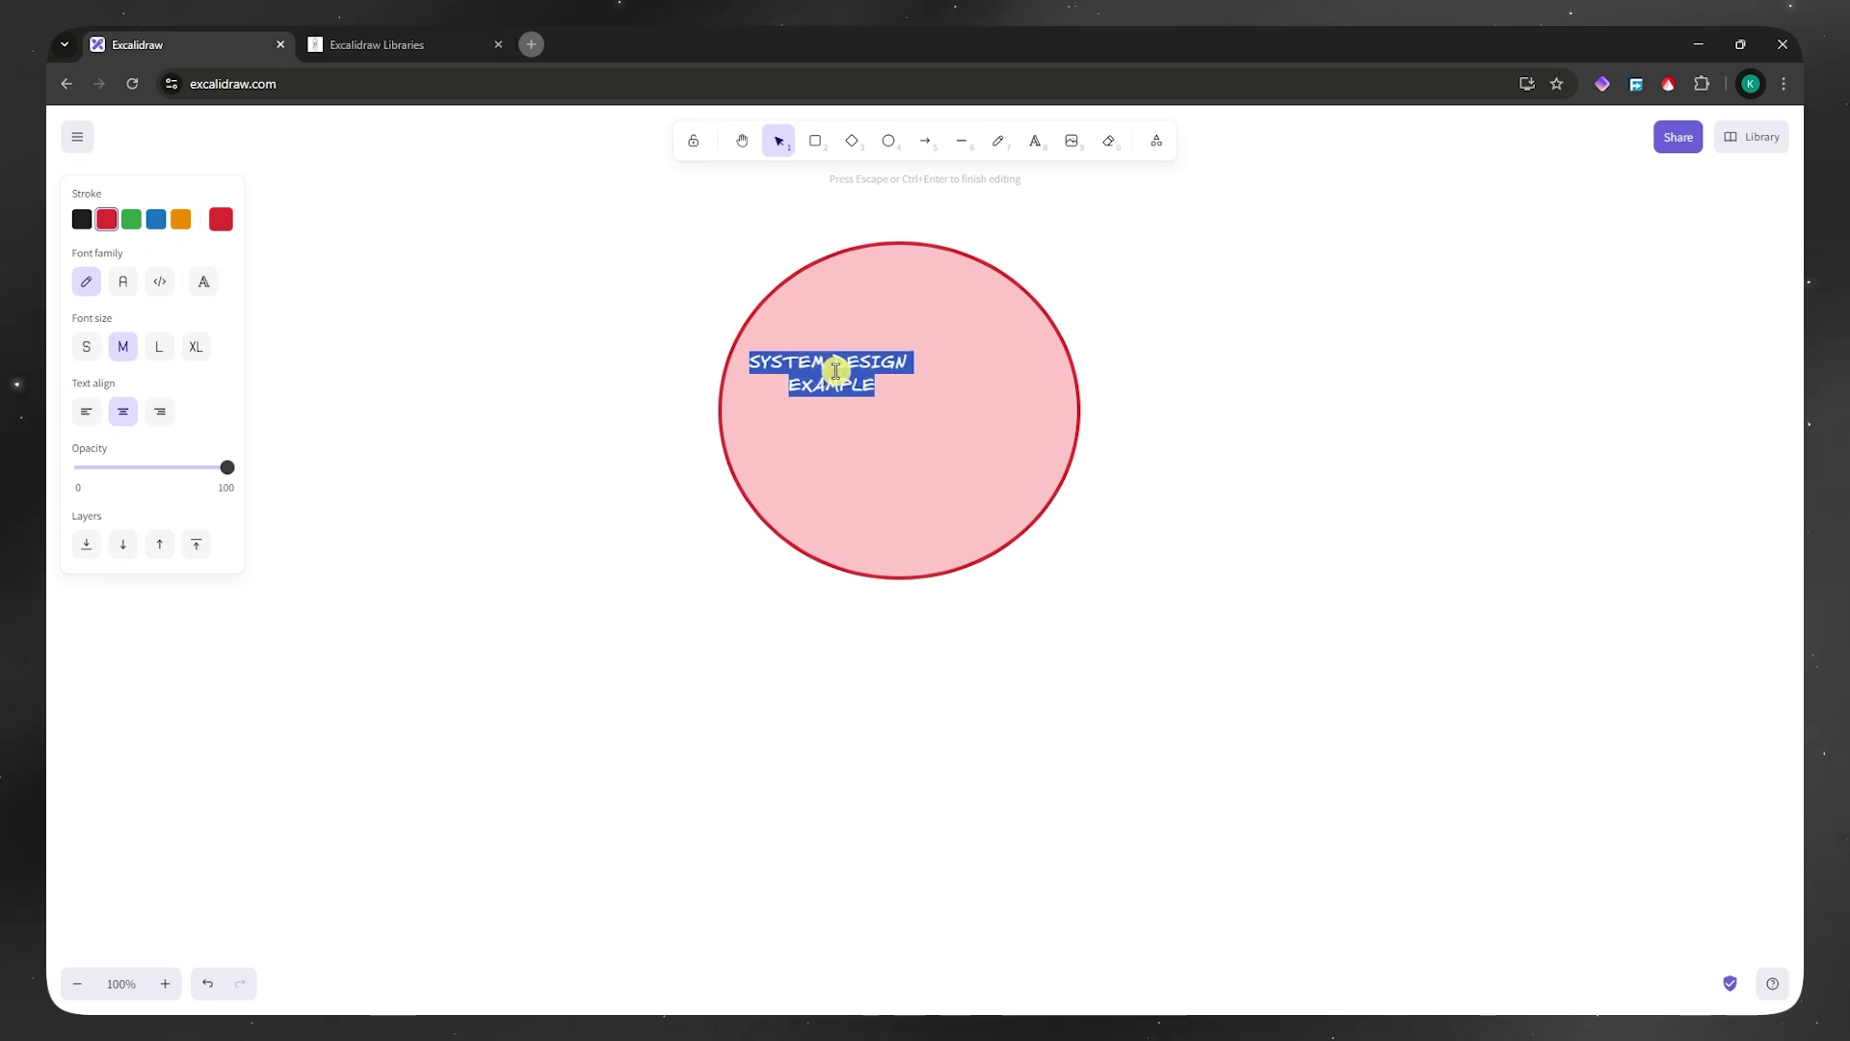
pyautogui.click(781, 142)
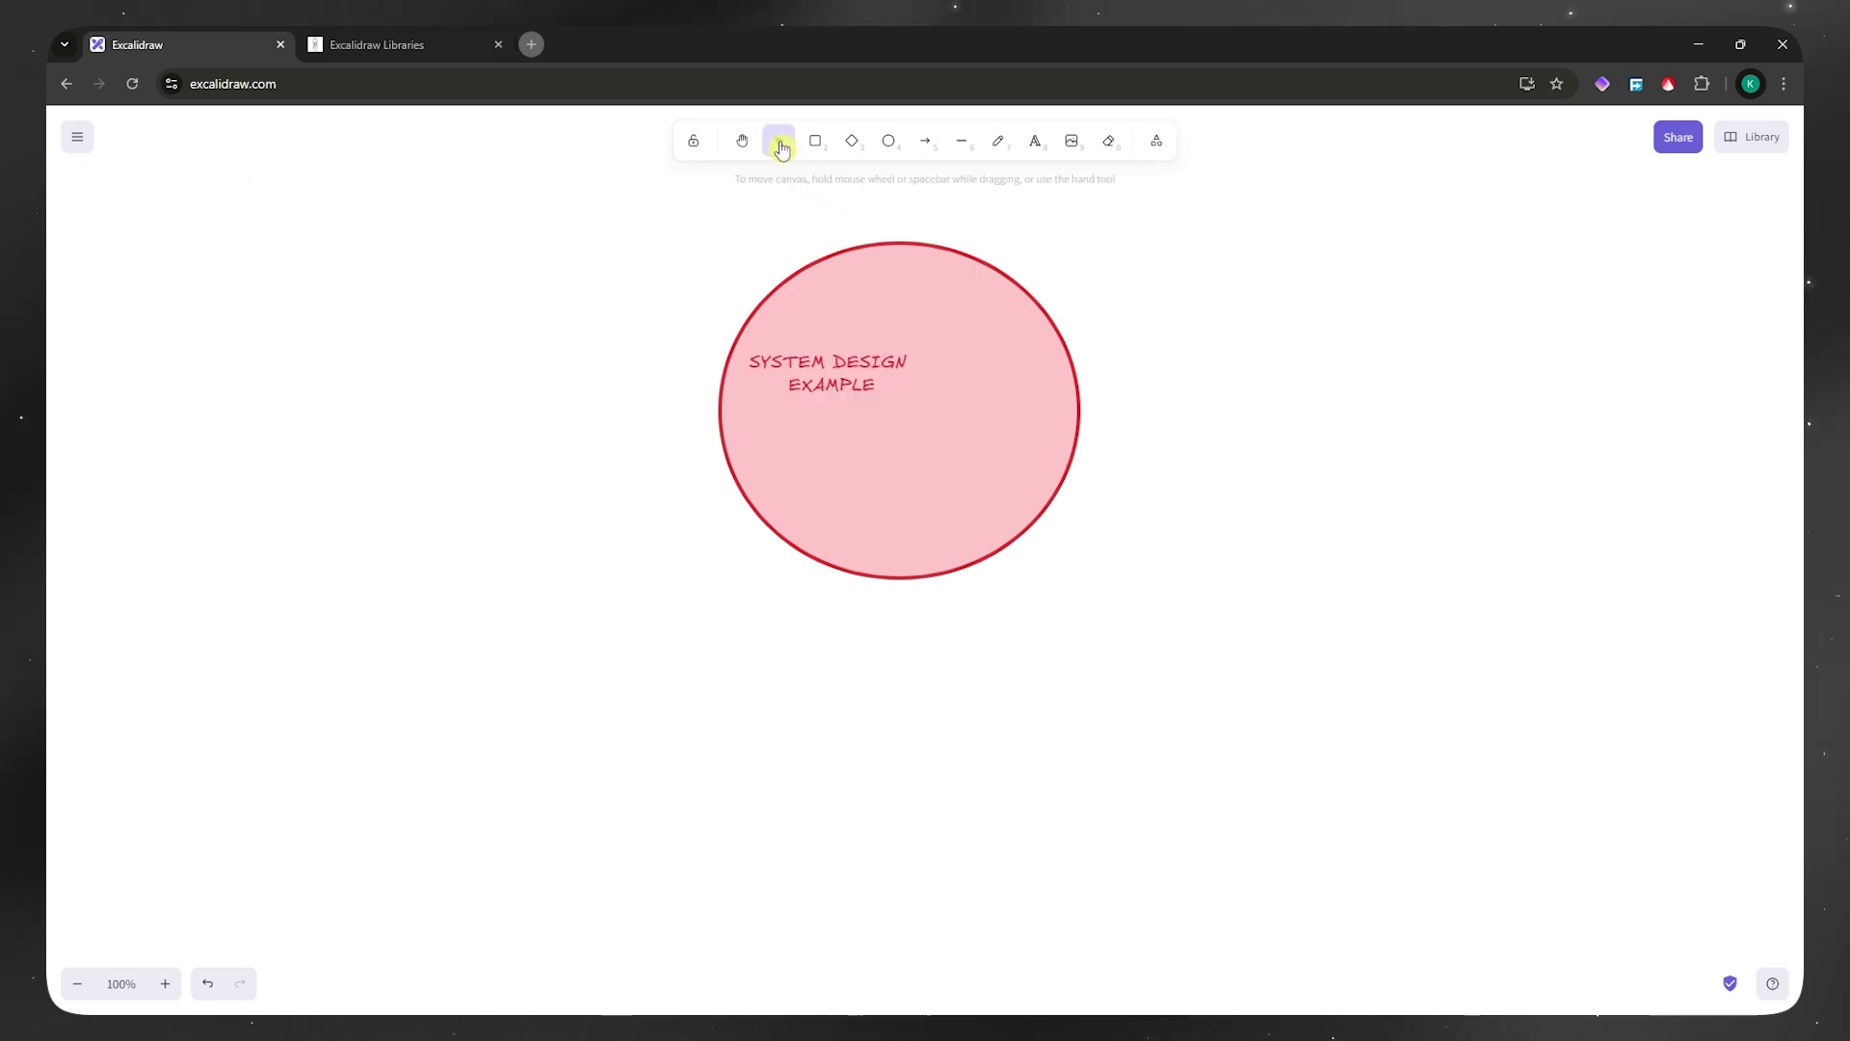
# Turn the SYSTEM DESIGN EXAMPLE label black and reselect the labelled circle.
pyautogui.click(847, 372)
pyautogui.moveTo(914, 404)
pyautogui.mouseDown()
pyautogui.moveTo(992, 458)
pyautogui.moveTo(942, 440)
pyautogui.moveTo(911, 392)
pyautogui.mouseUp()
pyautogui.hotkey('ctrl', 'z')
pyautogui.click(870, 390)
pyautogui.click(82, 219)
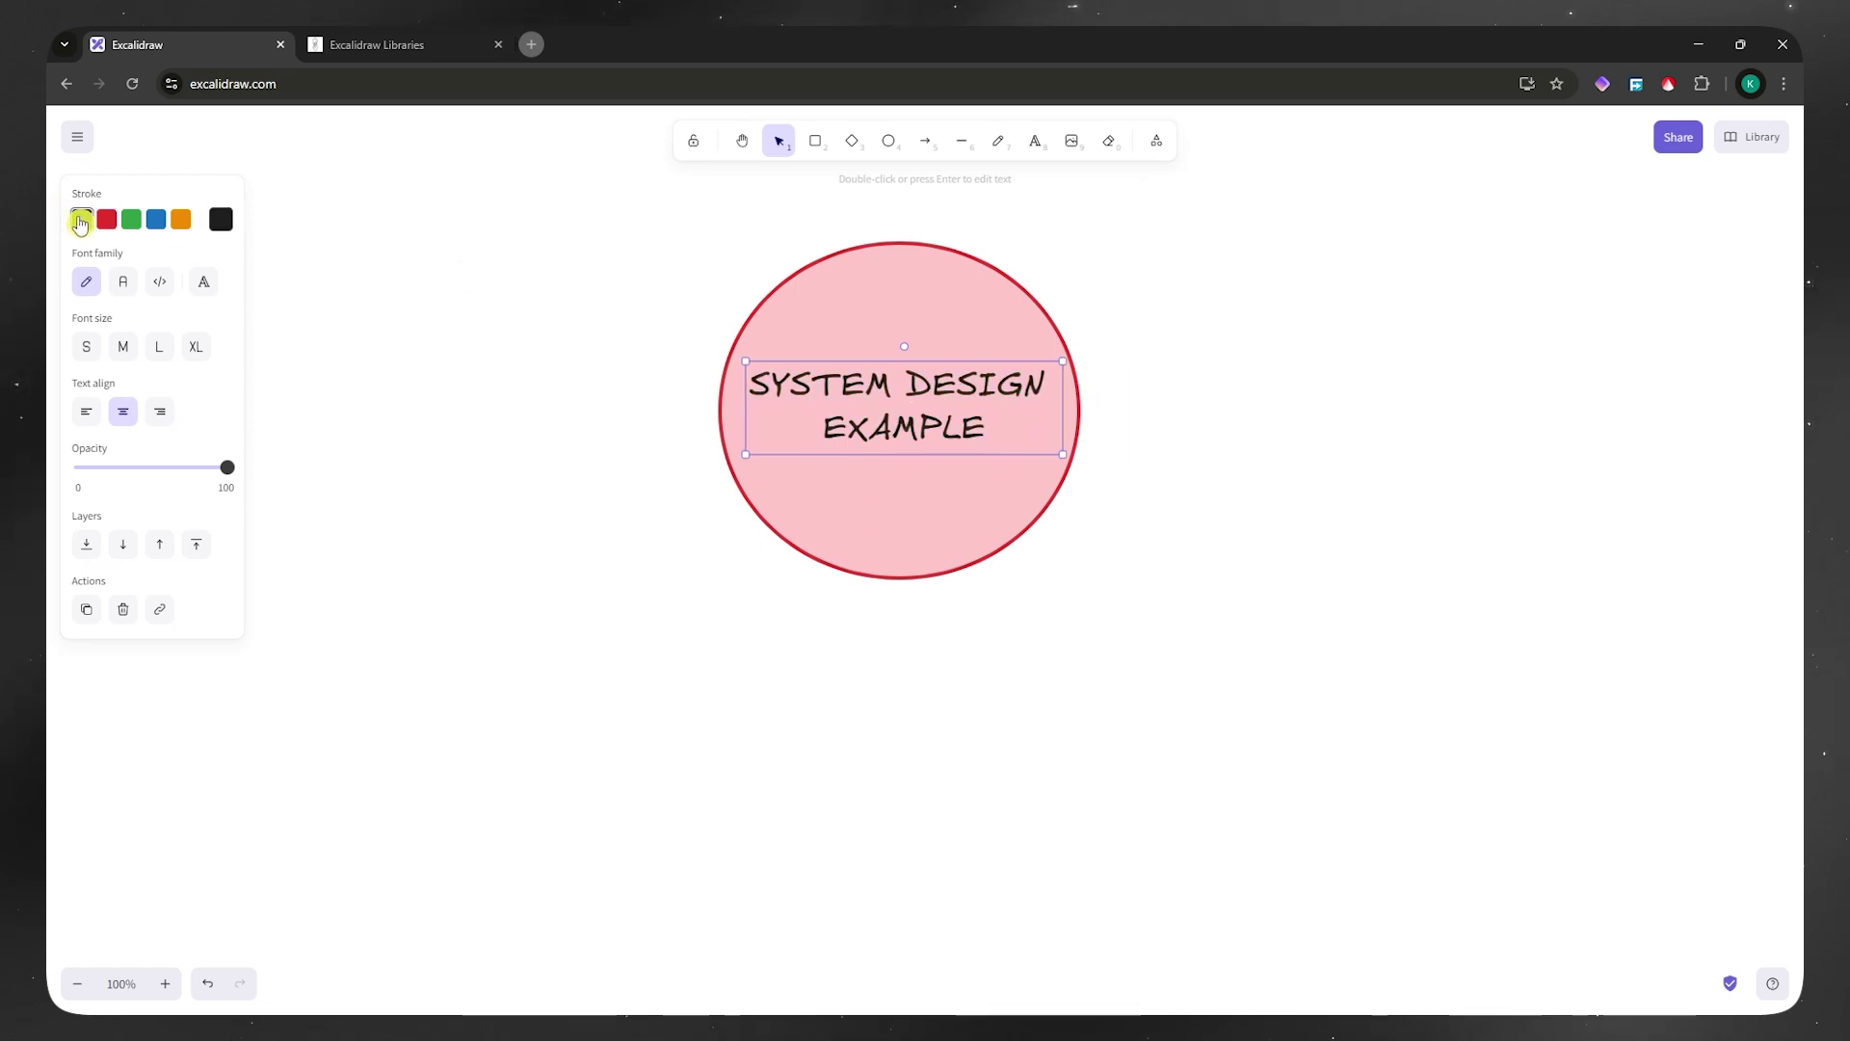
pyautogui.click(1292, 384)
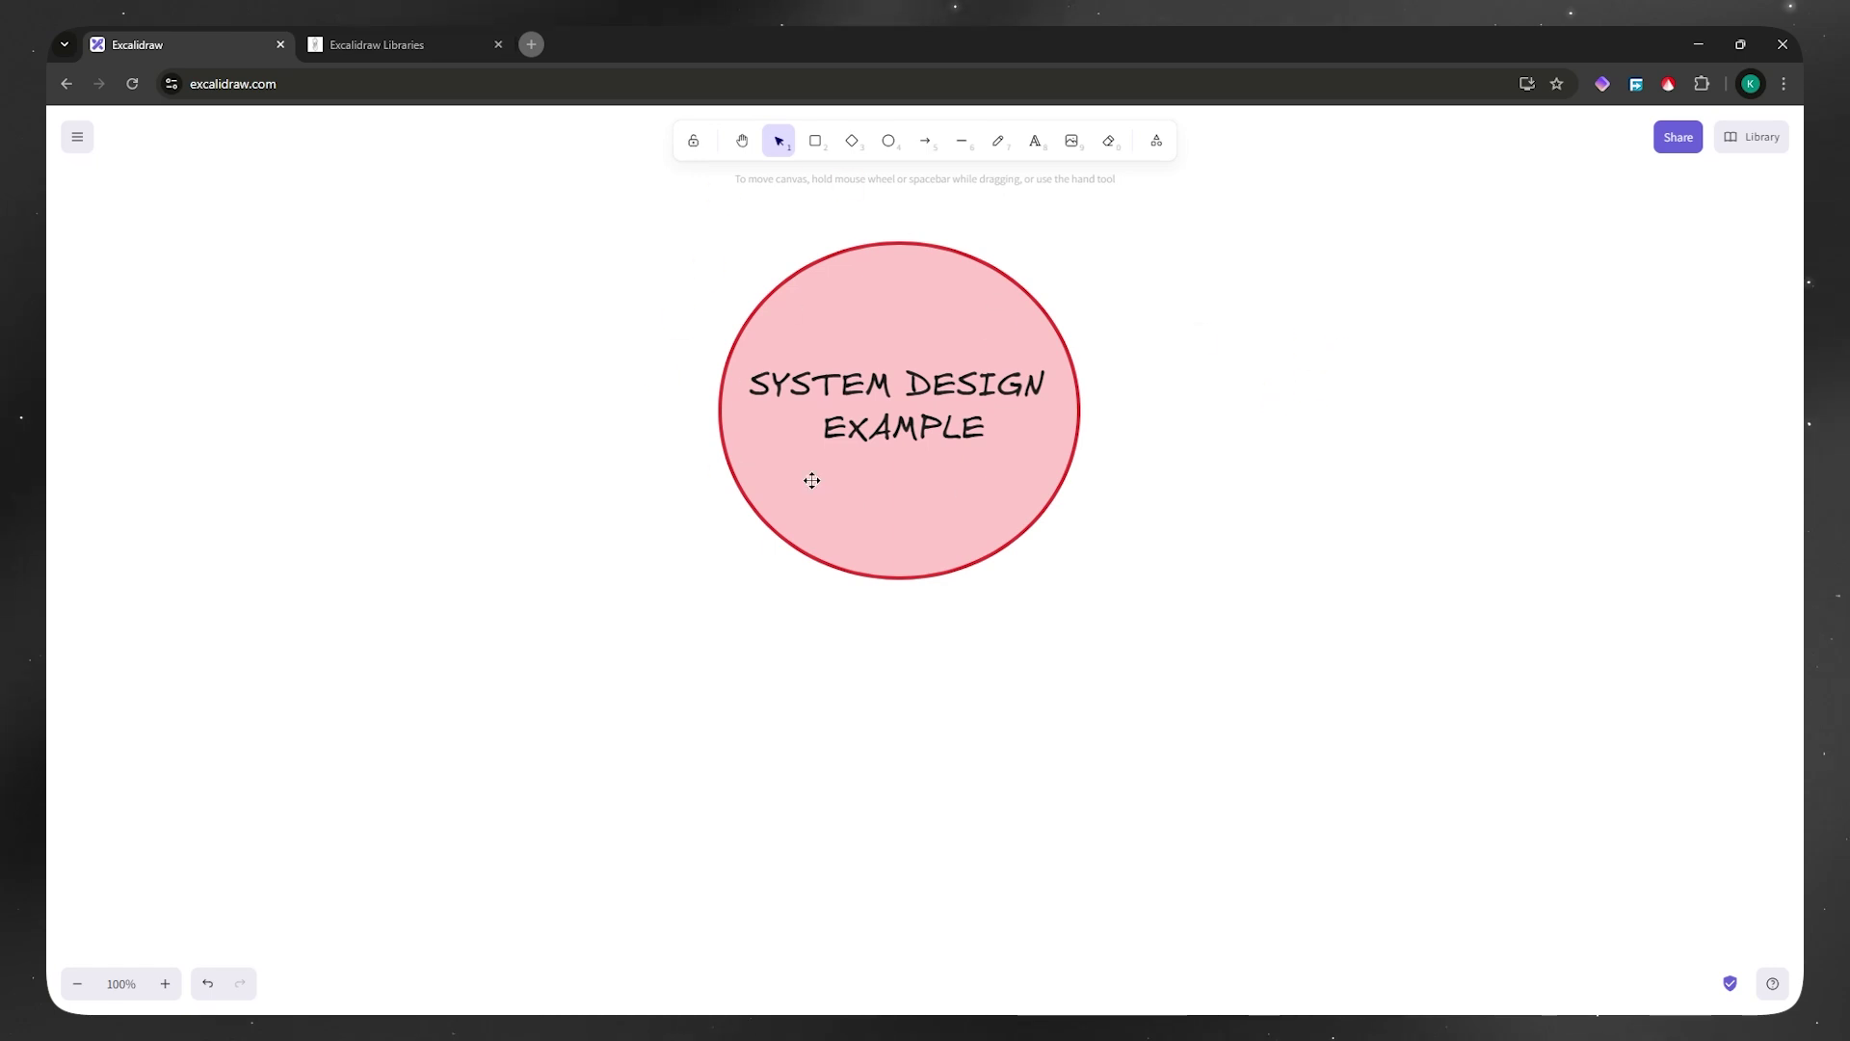
pyautogui.click(872, 554)
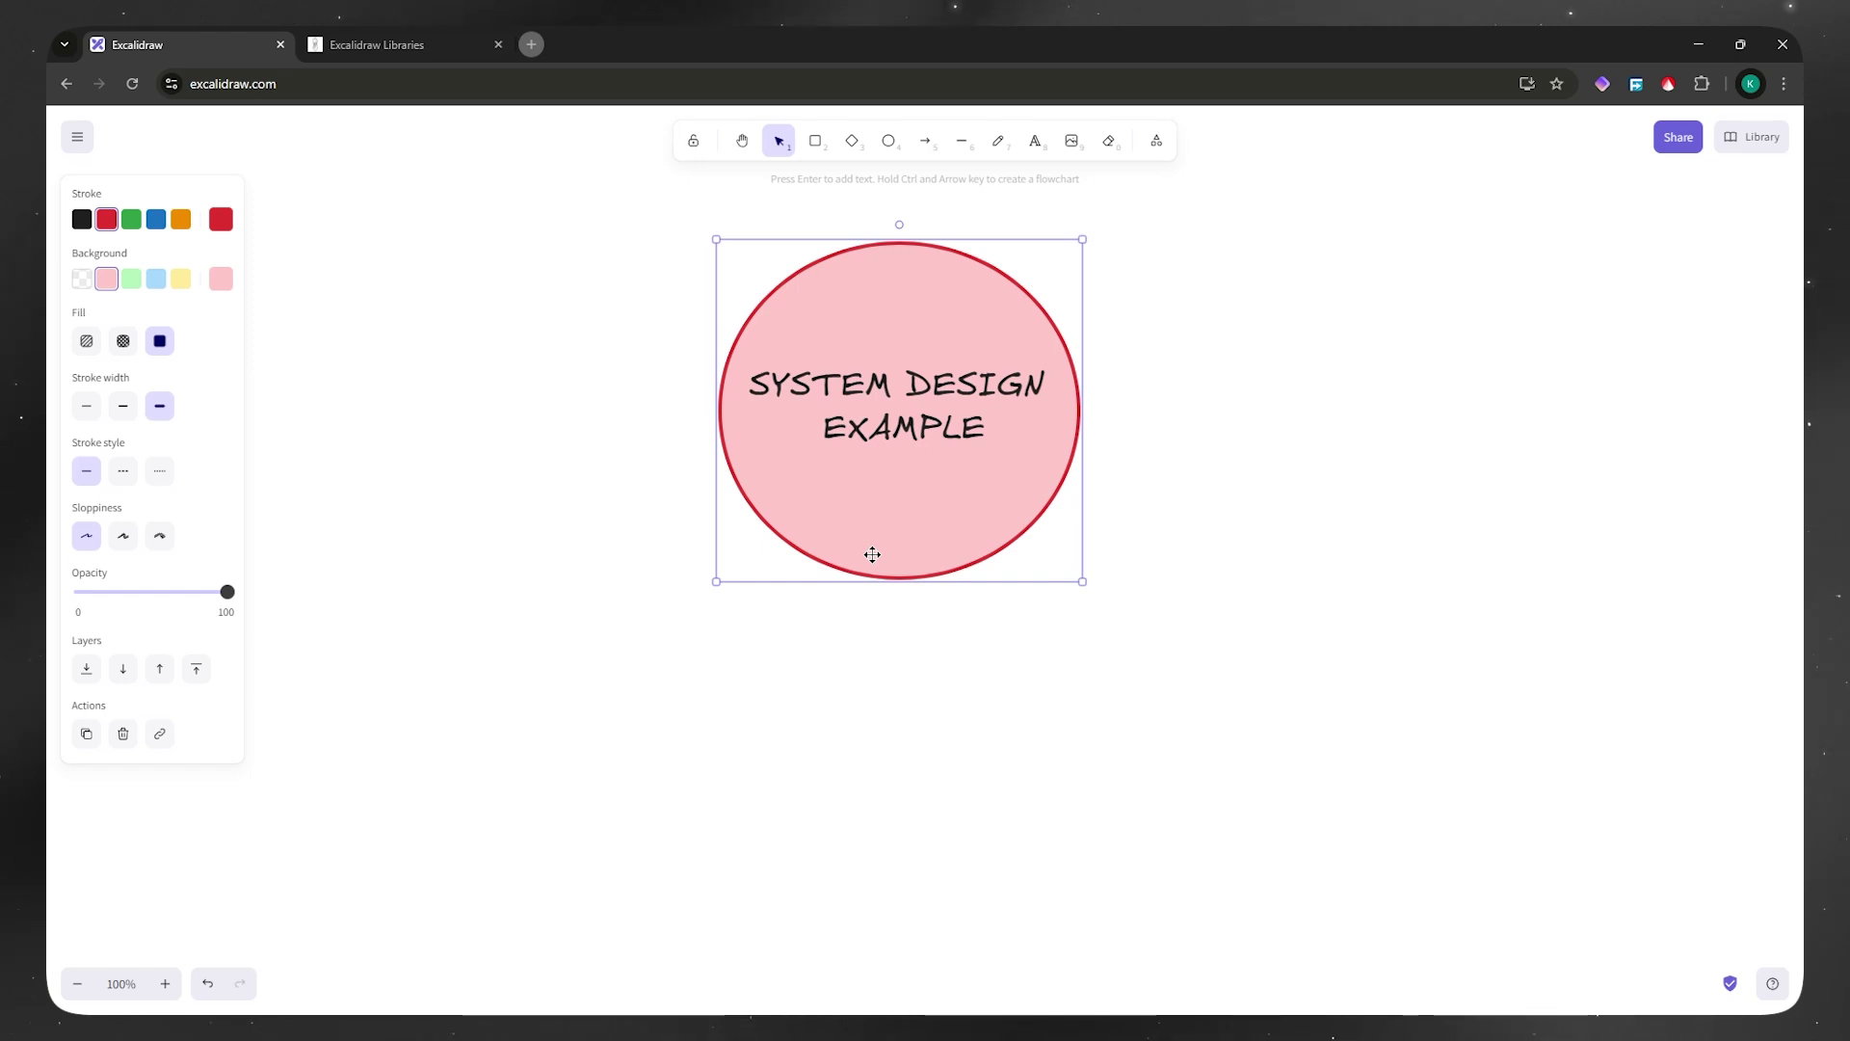
# Use Ctrl+arrow flowchart previews to create three linked child circles below the root.
pyautogui.hotkey('ctrl', 'Down')
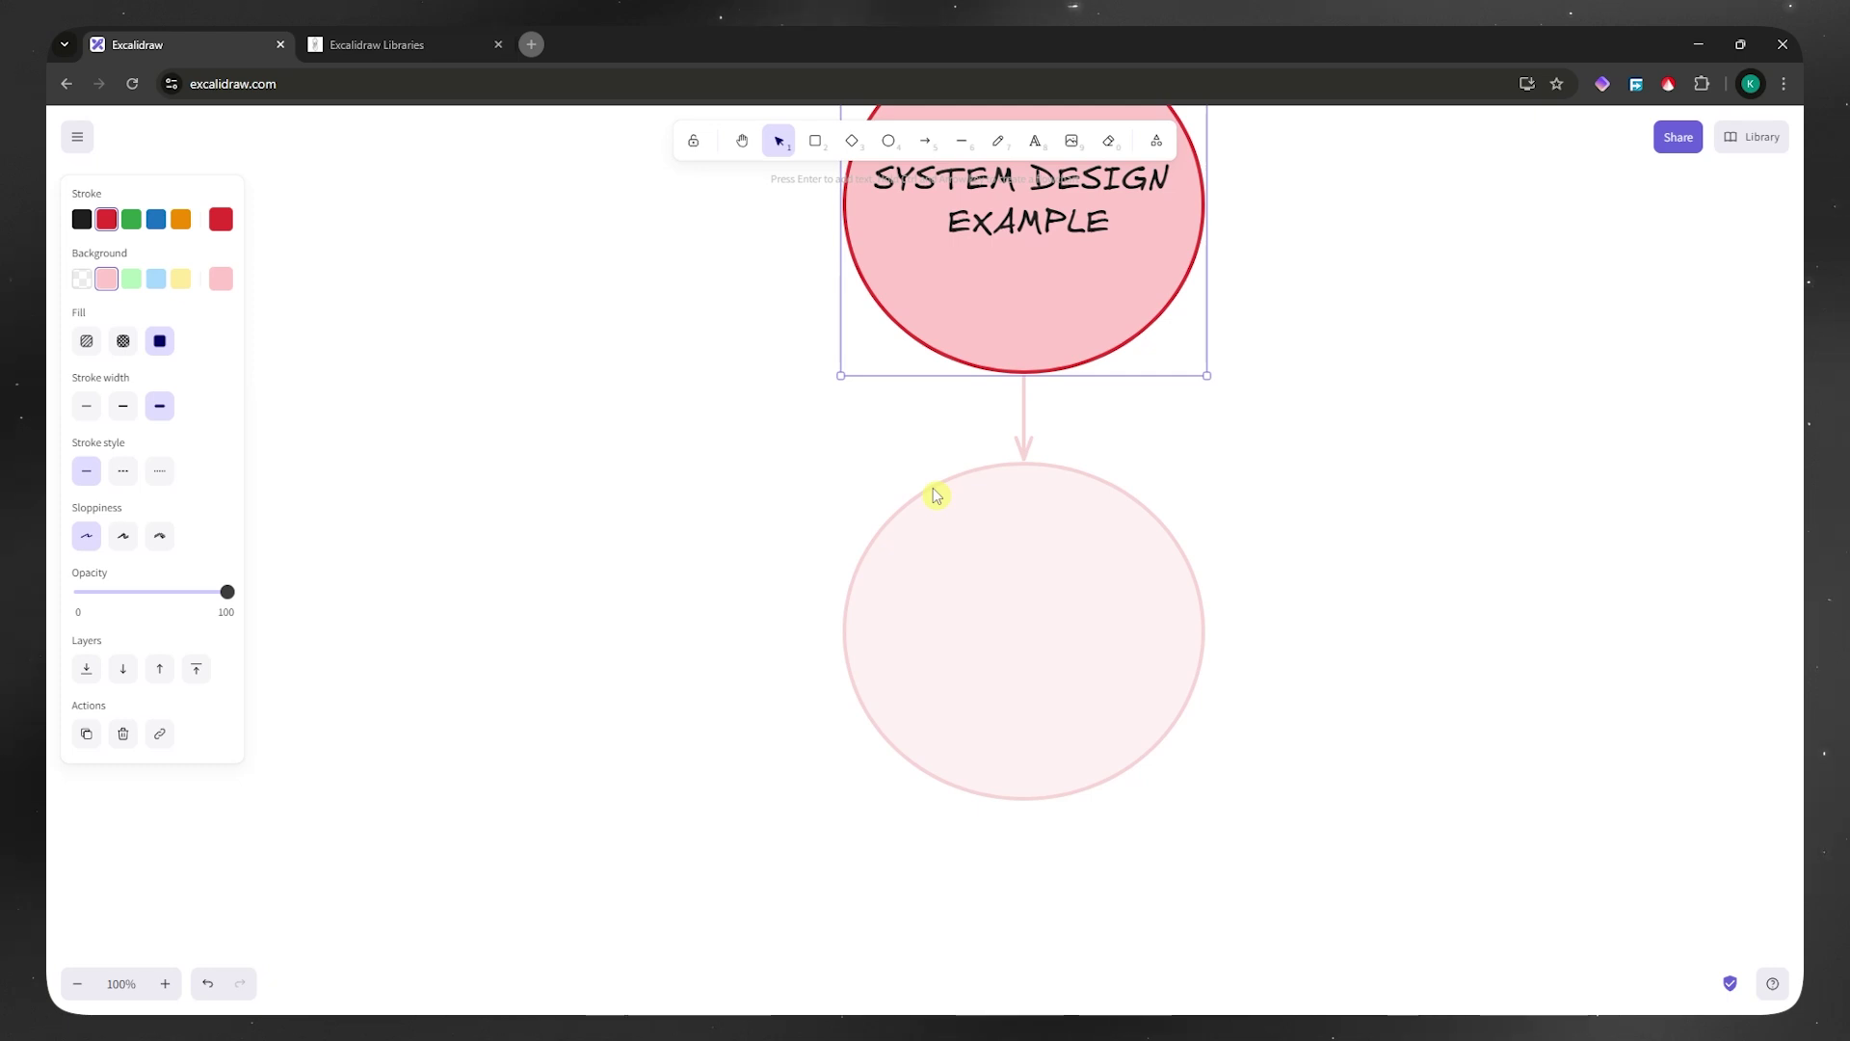
pyautogui.hotkey('ctrl', 'Down')
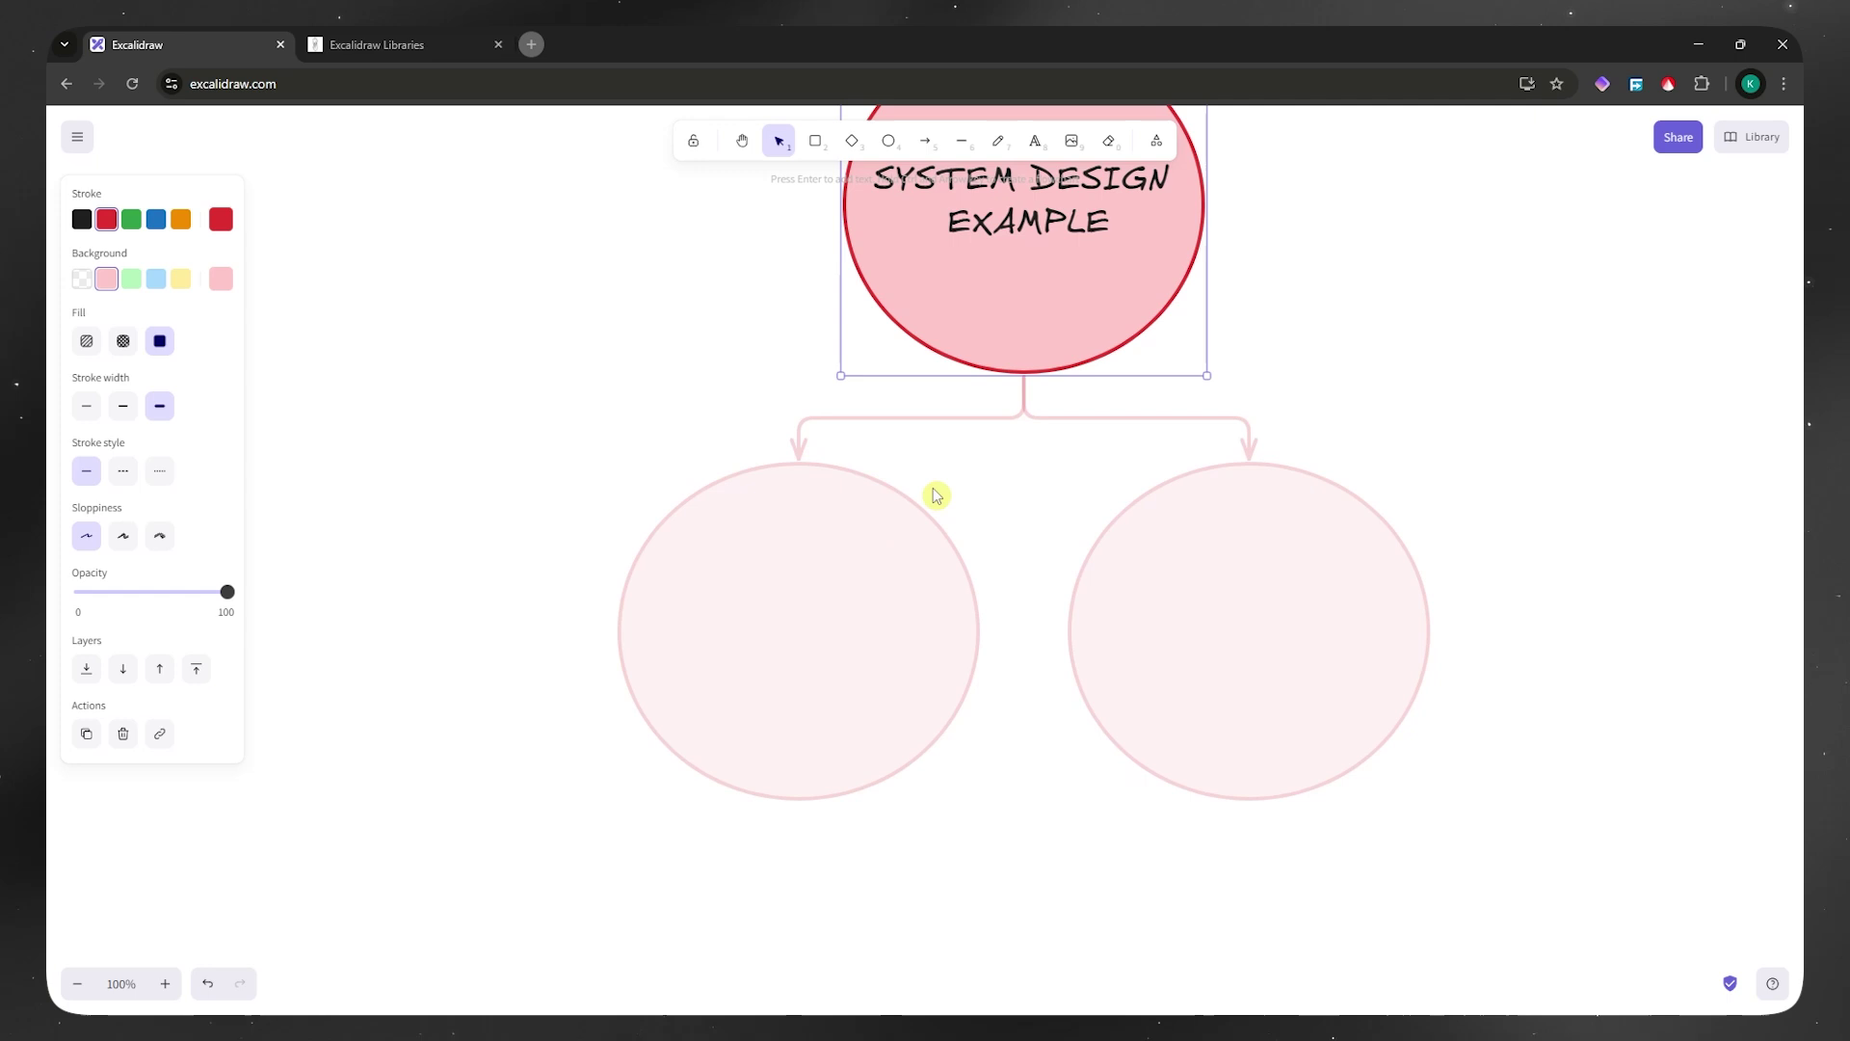
pyautogui.hotkey('ctrl', 'Down')
pyautogui.hotkey('ctrl', 'Down')
pyautogui.hotkey('ctrl', 'Down')
pyautogui.hotkey('ctrl', 'Down')
pyautogui.hotkey('ctrl', 'Down')
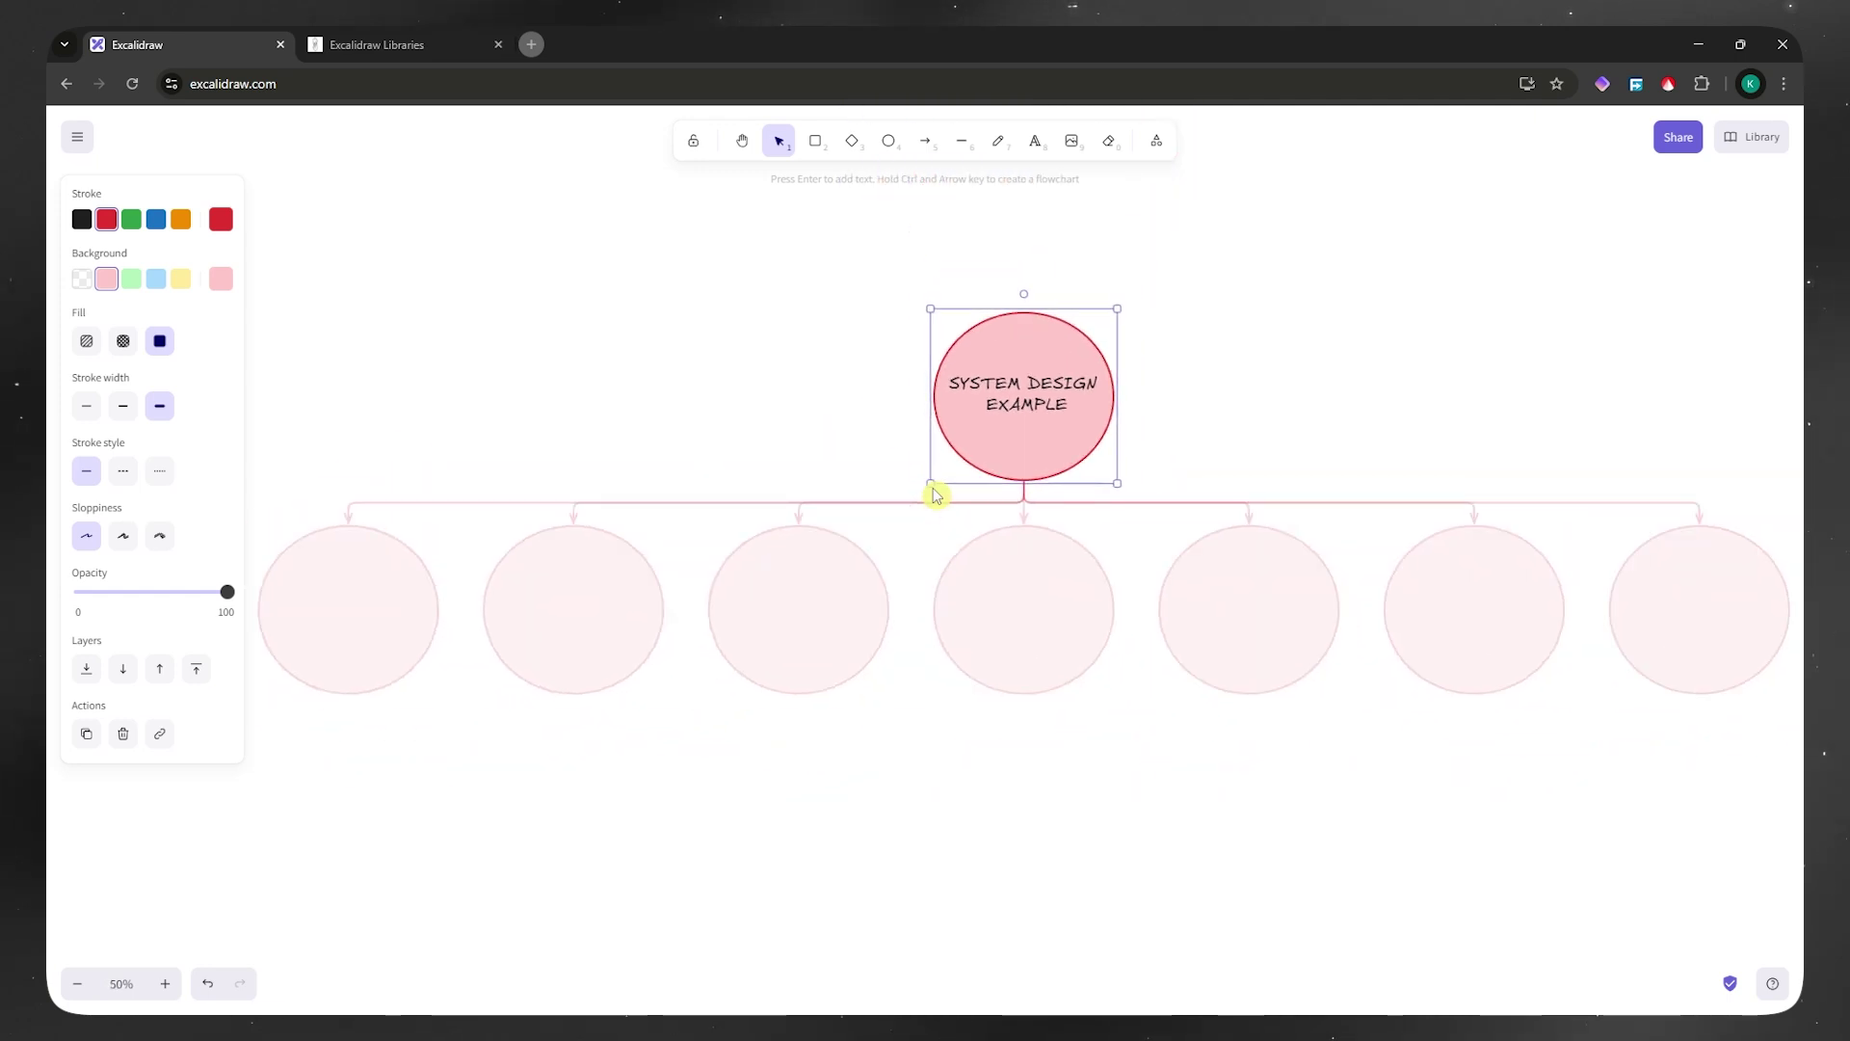
pyautogui.scroll(-2, 944, 568)
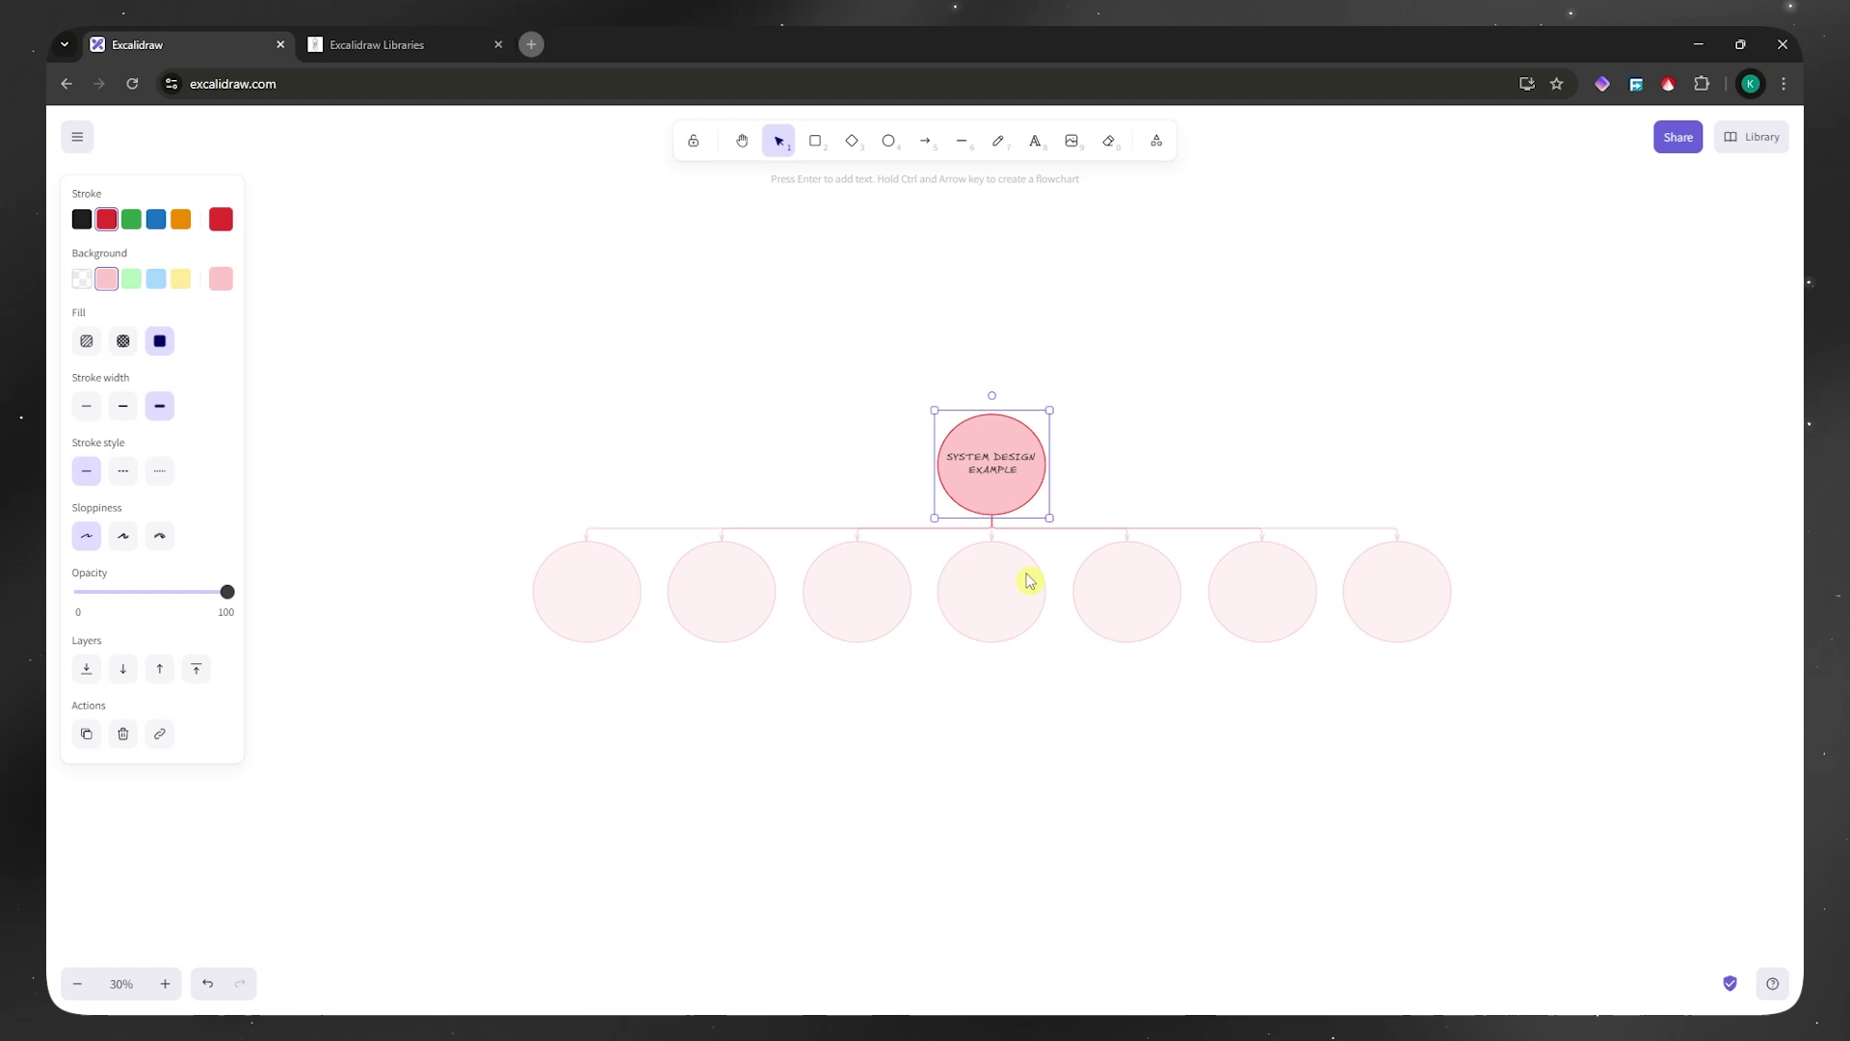
pyautogui.hotkey('ctrl', 'Up')
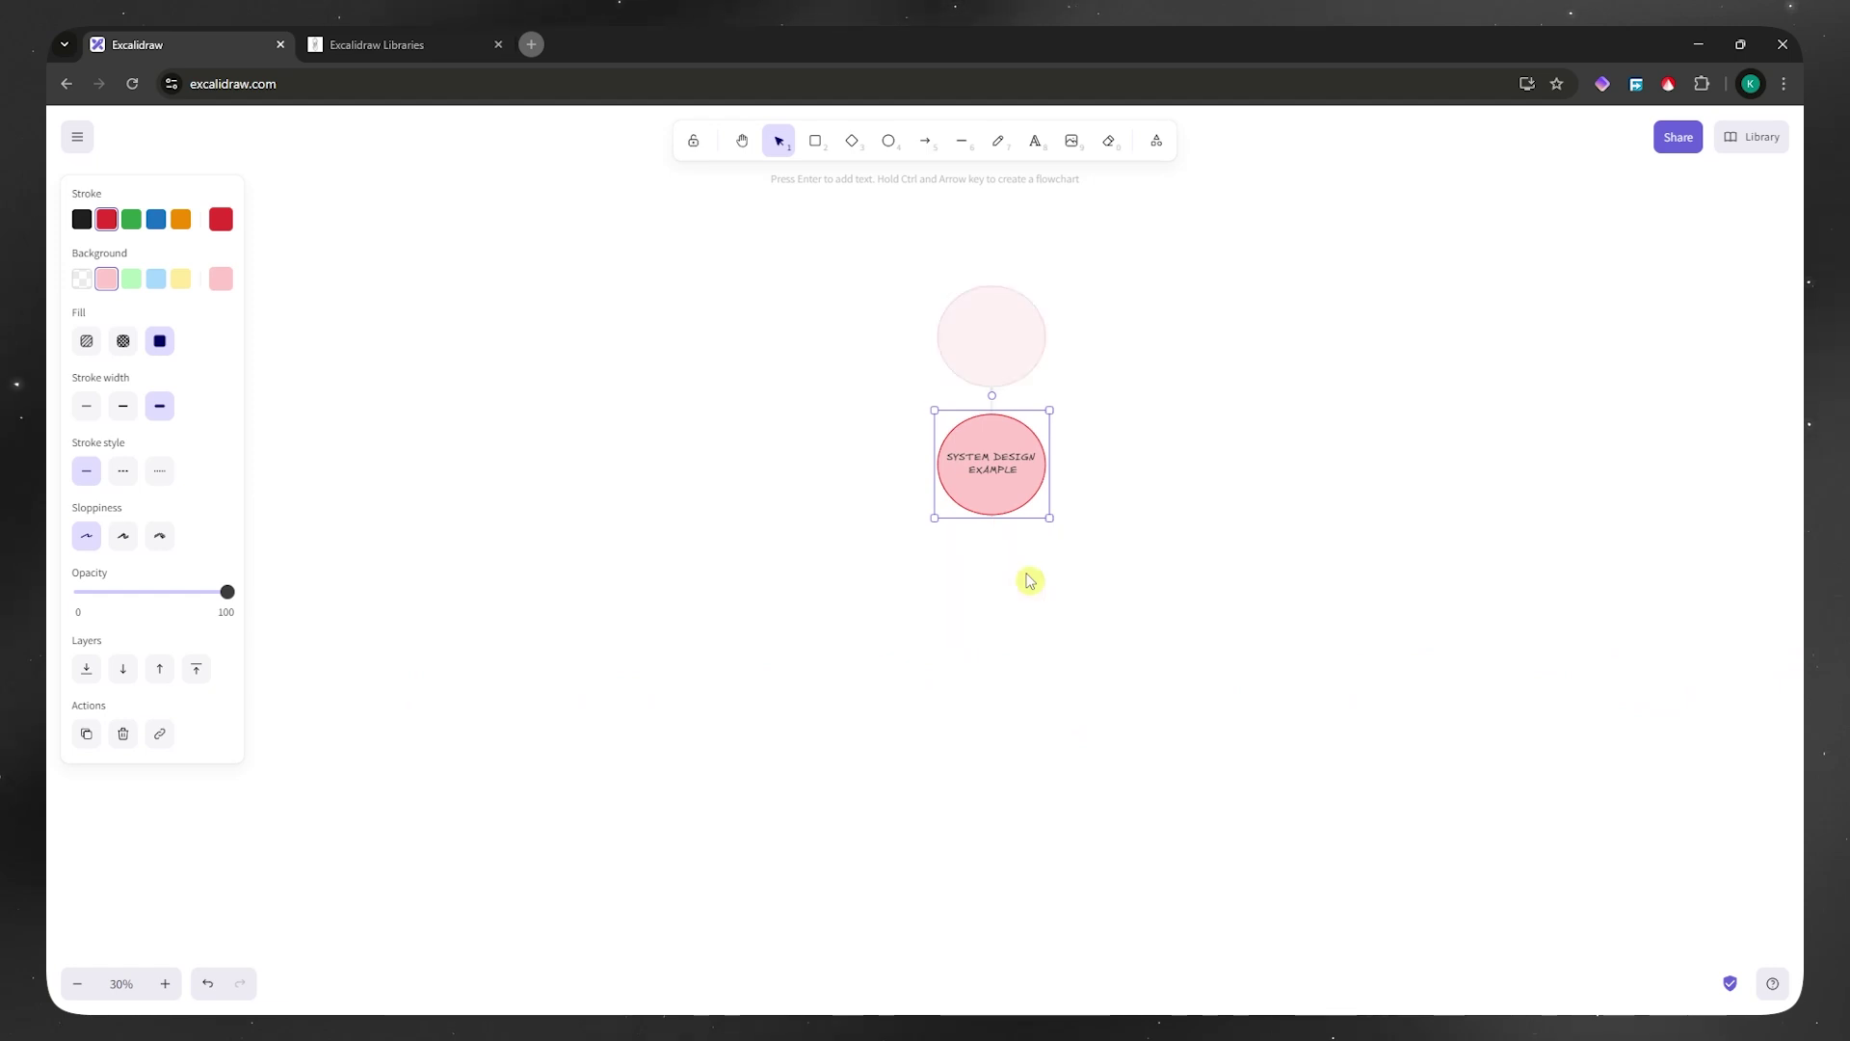
pyautogui.hotkey('ctrl', 'Up')
pyautogui.hotkey('ctrl', 'Up')
pyautogui.hotkey('ctrl', 'Up')
pyautogui.hotkey('ctrl', 'Up')
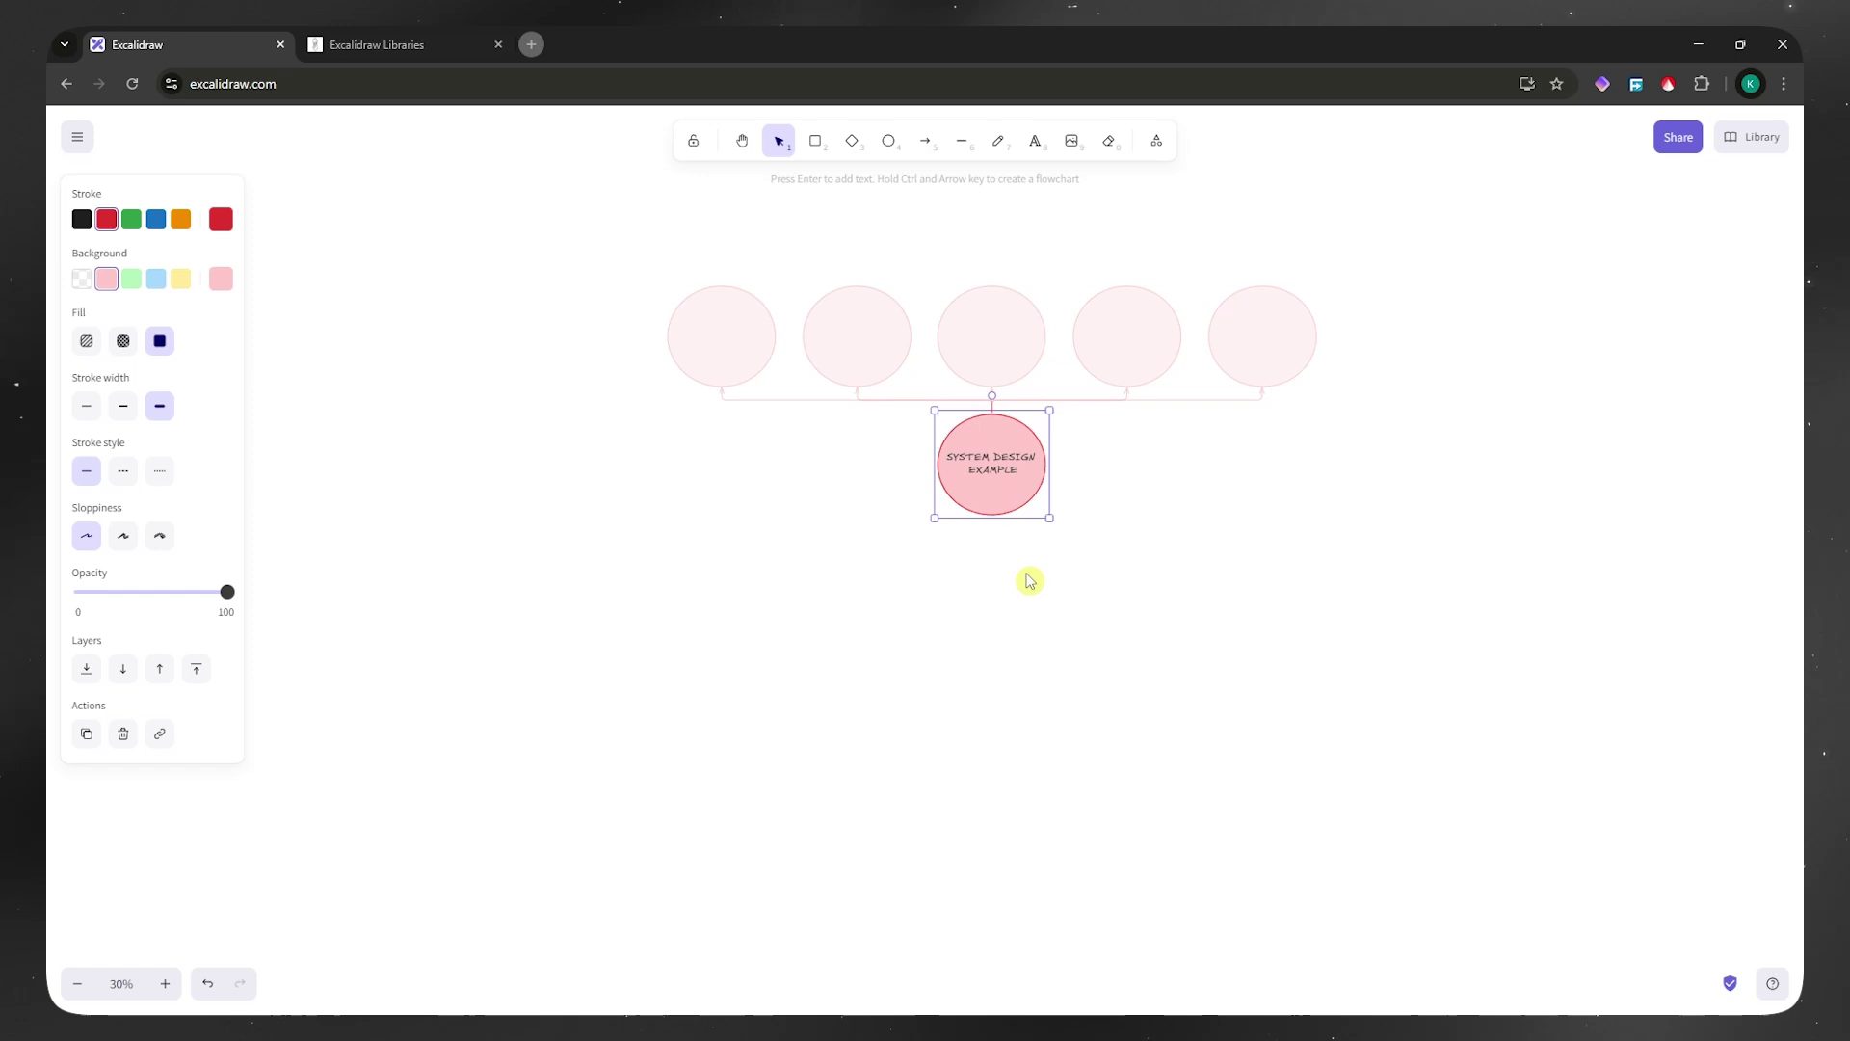
pyautogui.hotkey('ctrl', 'Up')
pyautogui.hotkey('ctrl', 'Right')
pyautogui.hotkey('ctrl', 'Right')
pyautogui.hotkey('ctrl', 'Right')
pyautogui.hotkey('ctrl', 'Right')
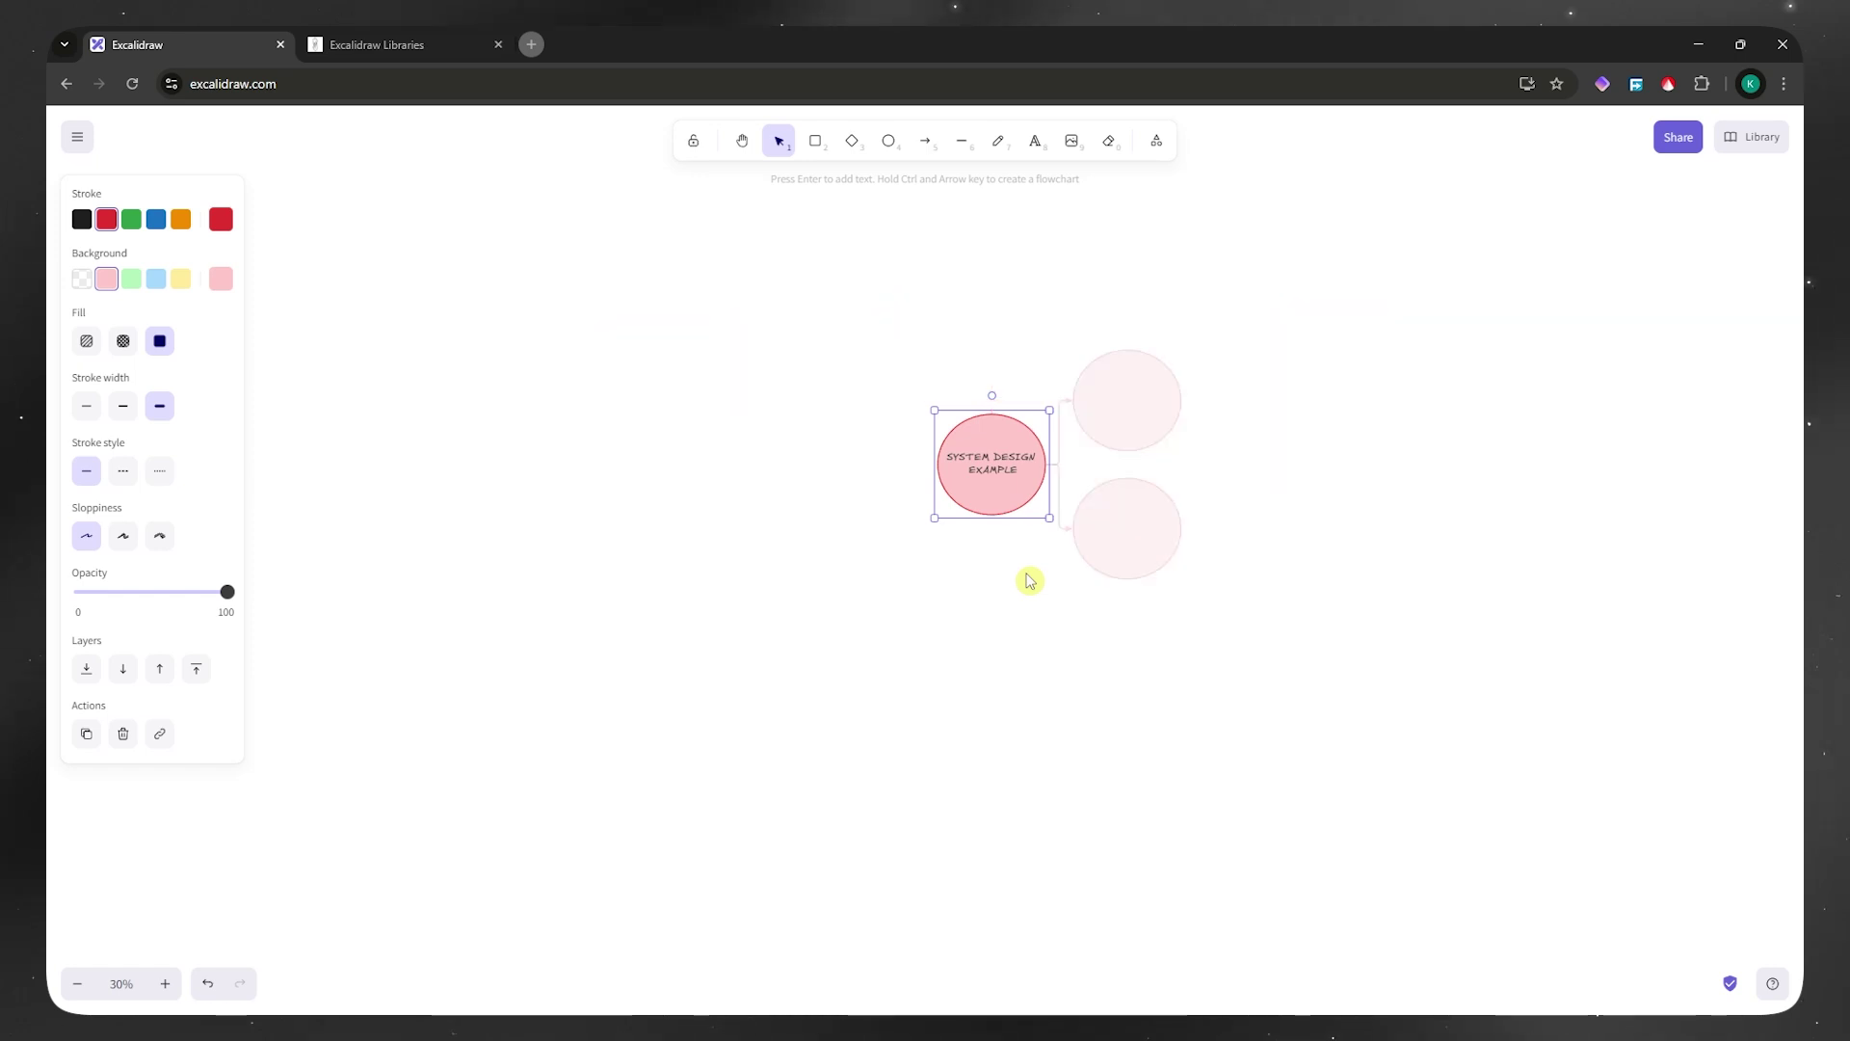
pyautogui.hotkey('ctrl', 'Left')
pyautogui.hotkey('ctrl', 'Left')
pyautogui.hotkey('ctrl', 'Left')
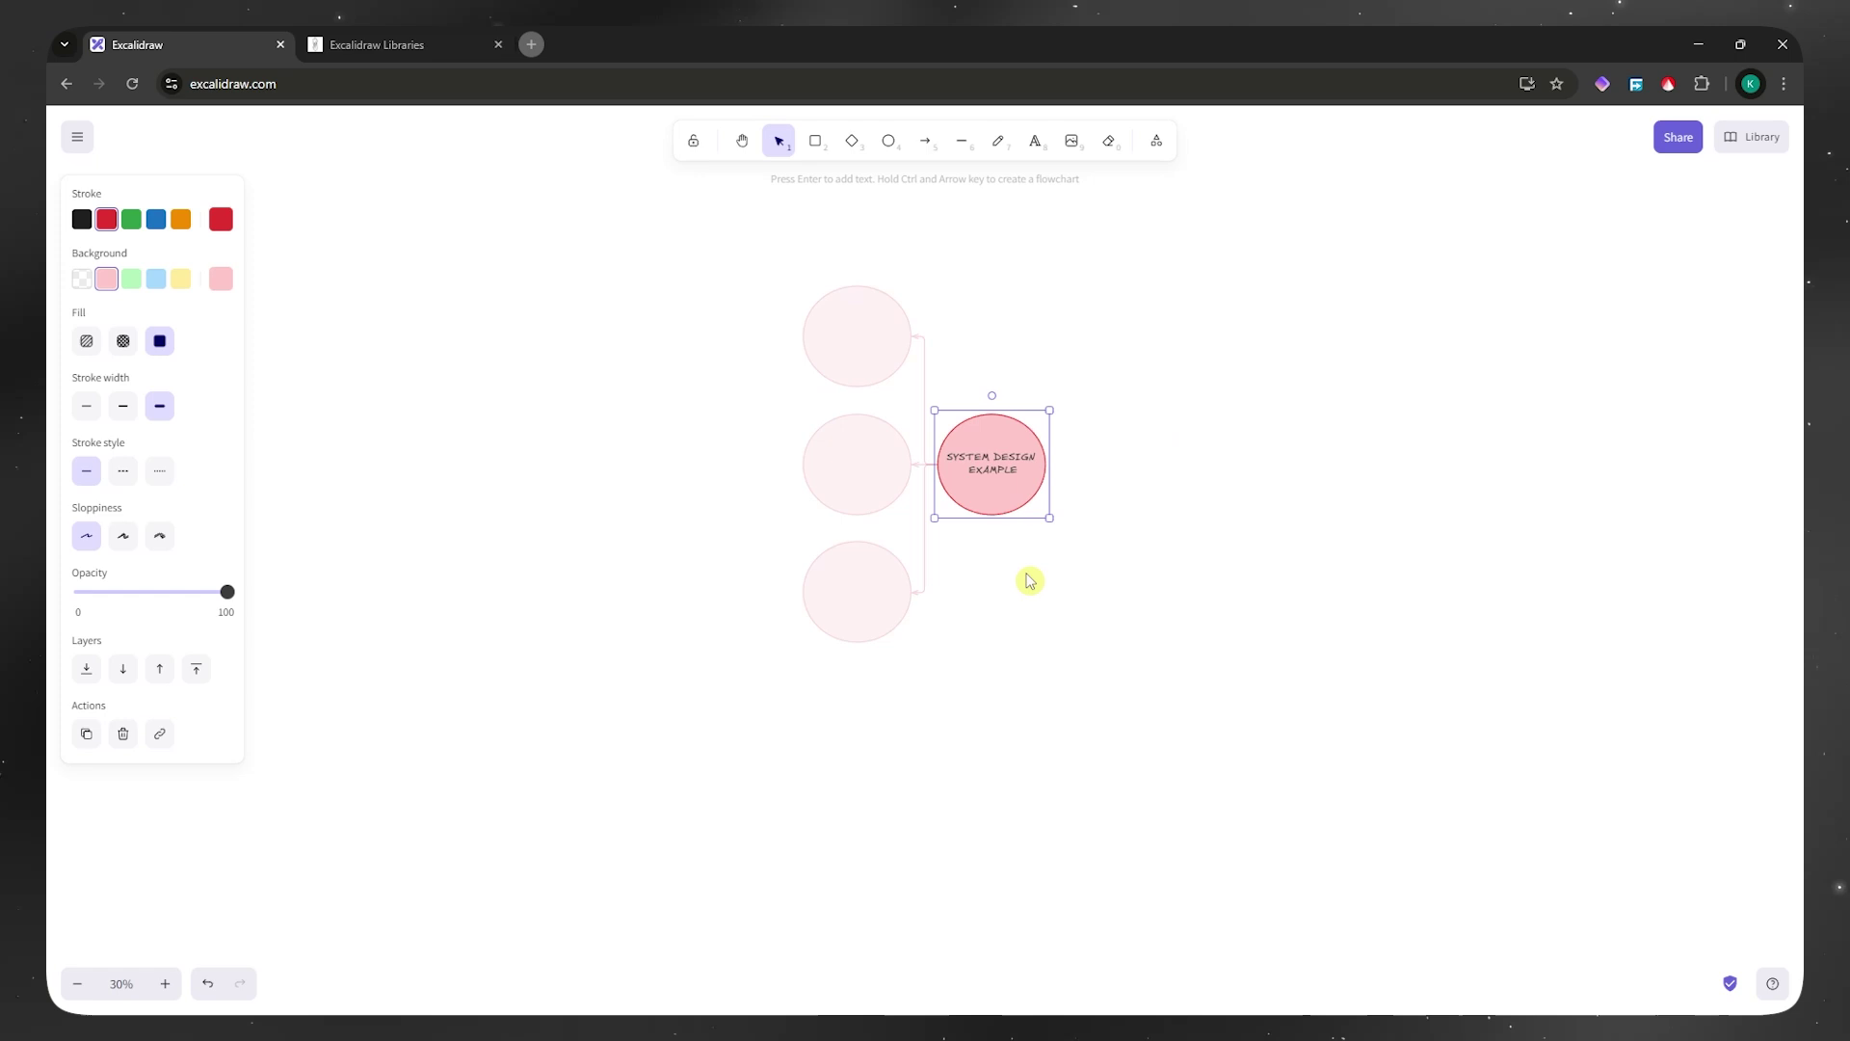
pyautogui.hotkey('ctrl', 'Down')
pyautogui.hotkey('ctrl', 'Down')
pyautogui.hotkey('ctrl', 'Down')
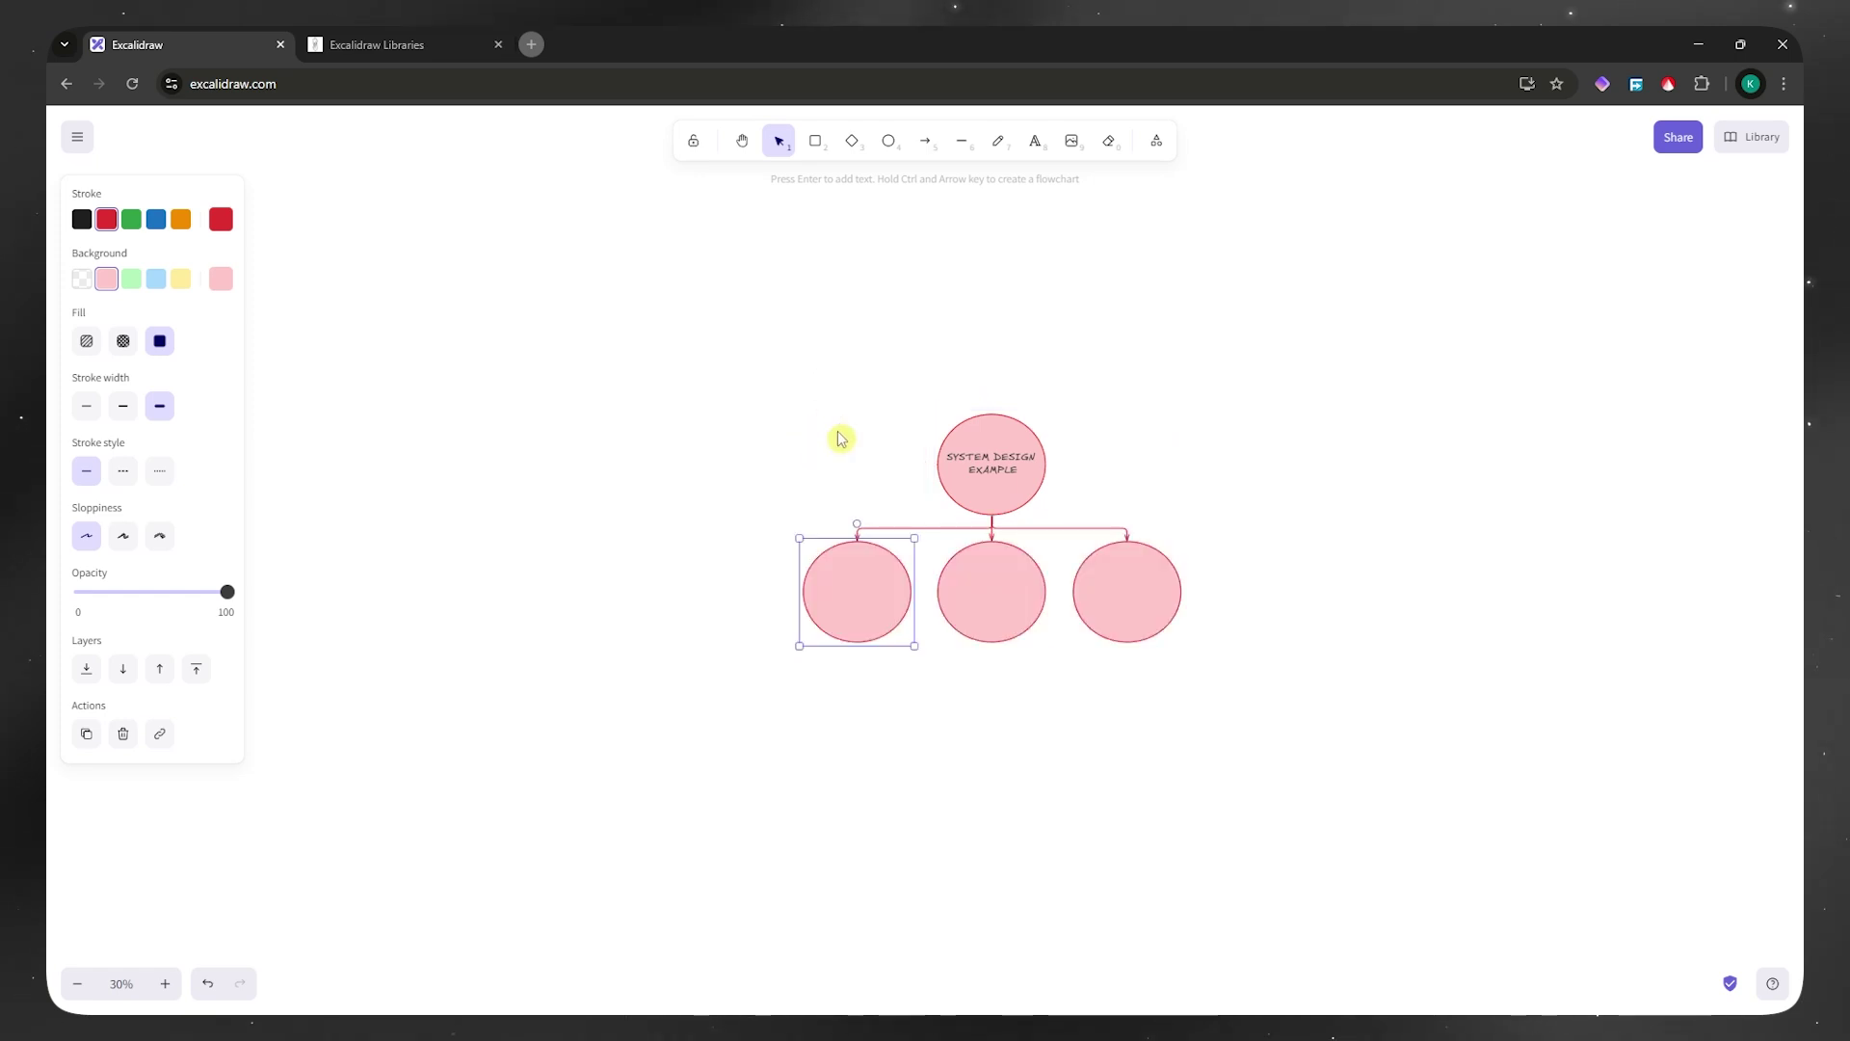
pyautogui.scroll(4, 1066, 615)
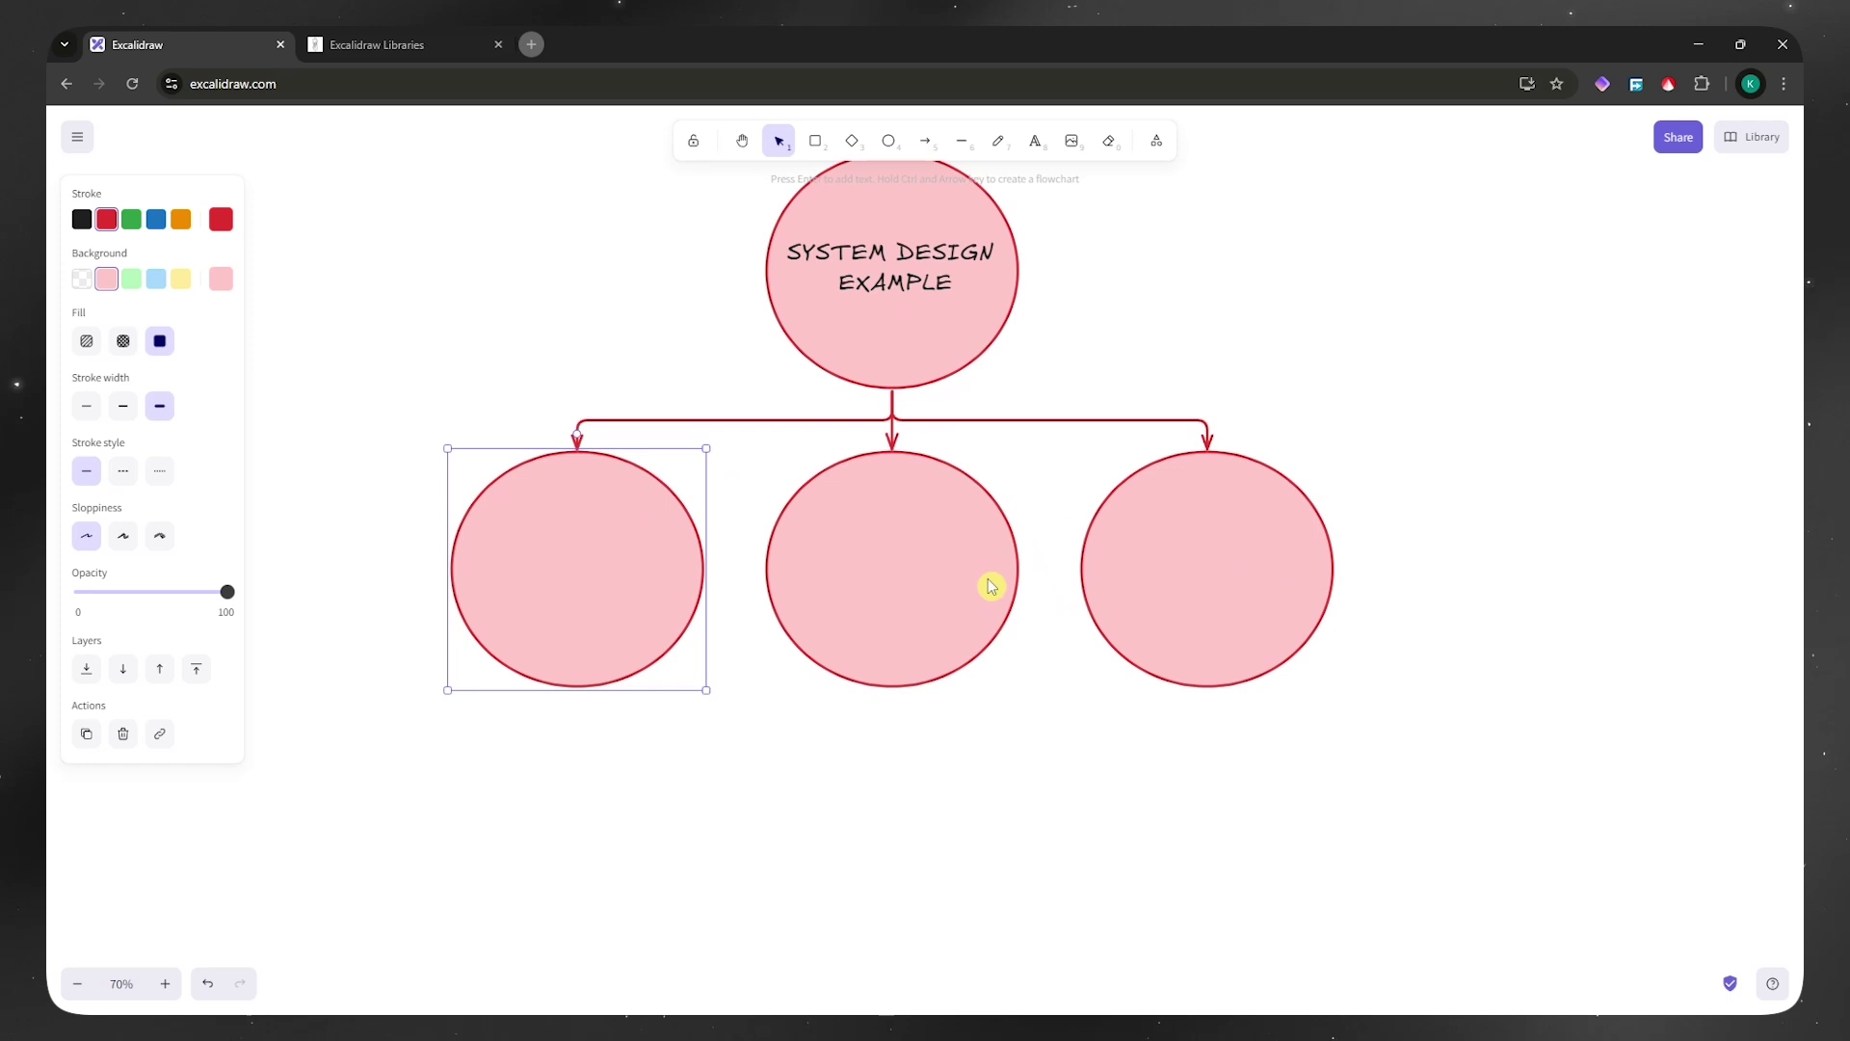
# Branch four arrow-linked circles leftward off the left child circle with Ctrl+Left.
pyautogui.click(870, 567)
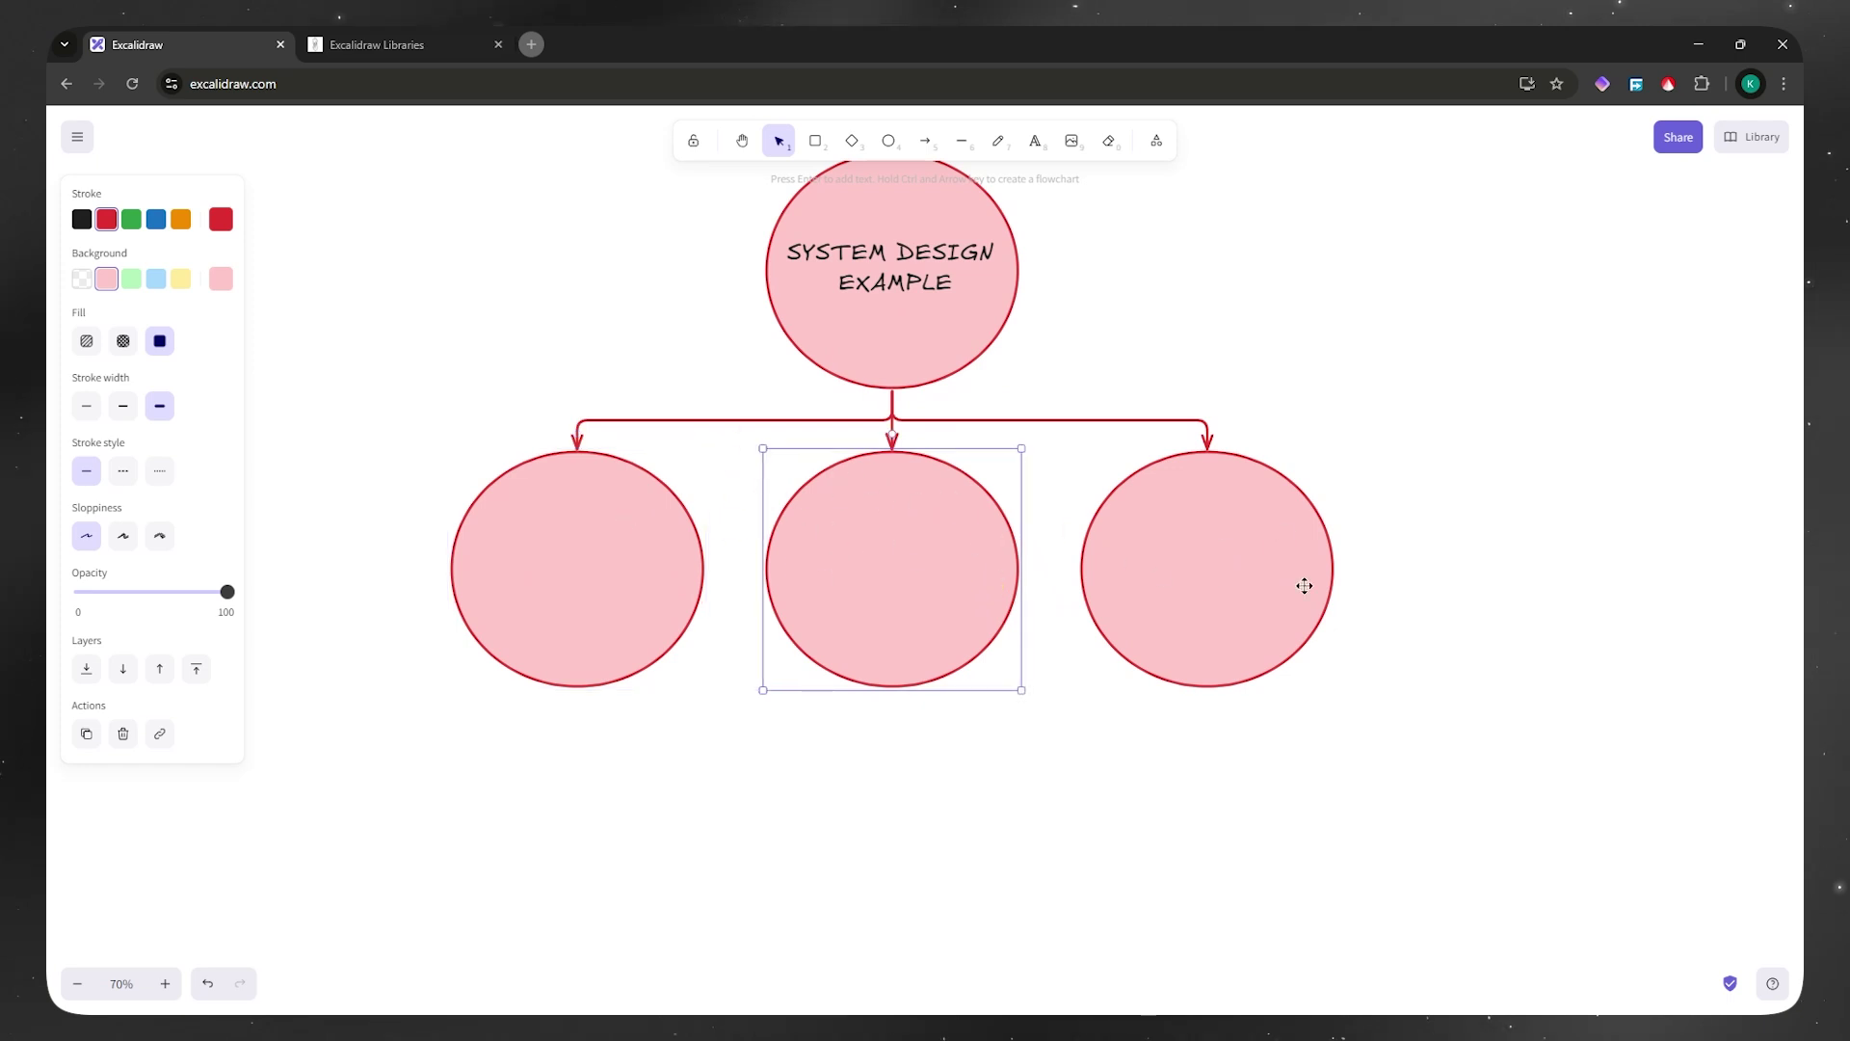
pyautogui.click(1251, 550)
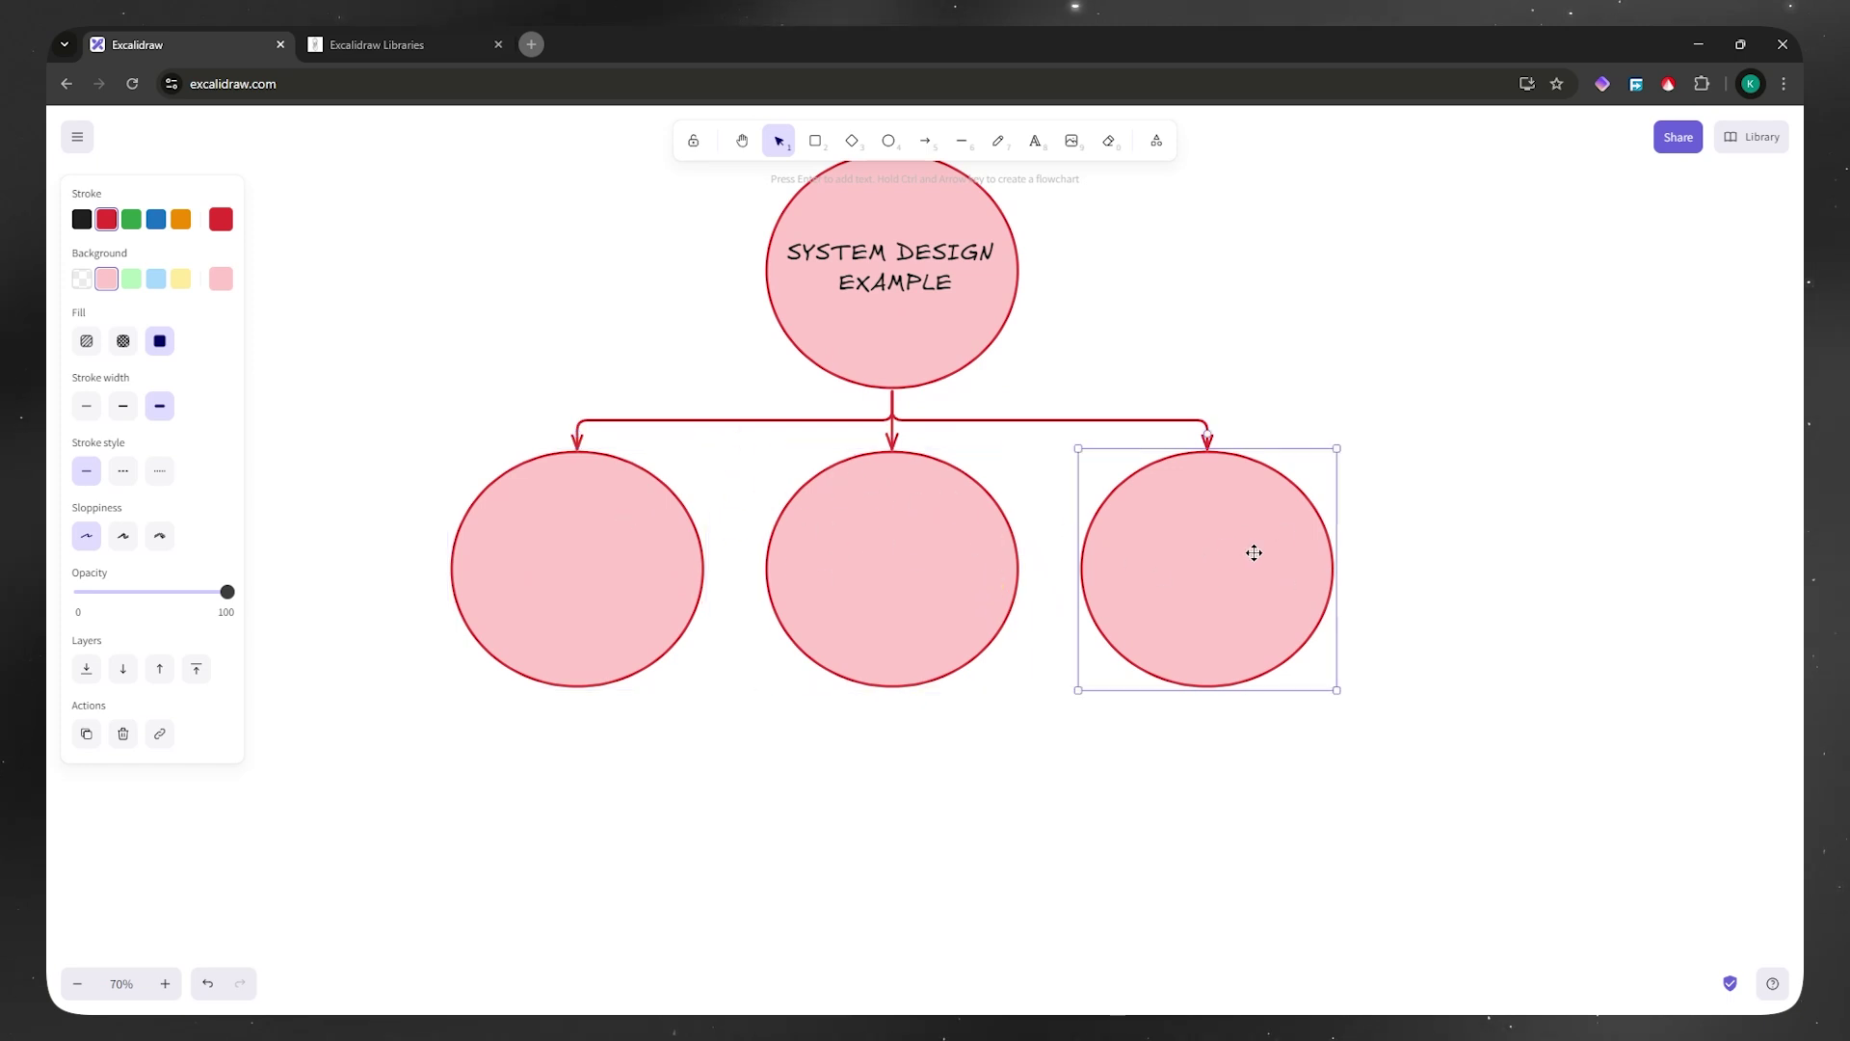
pyautogui.click(570, 572)
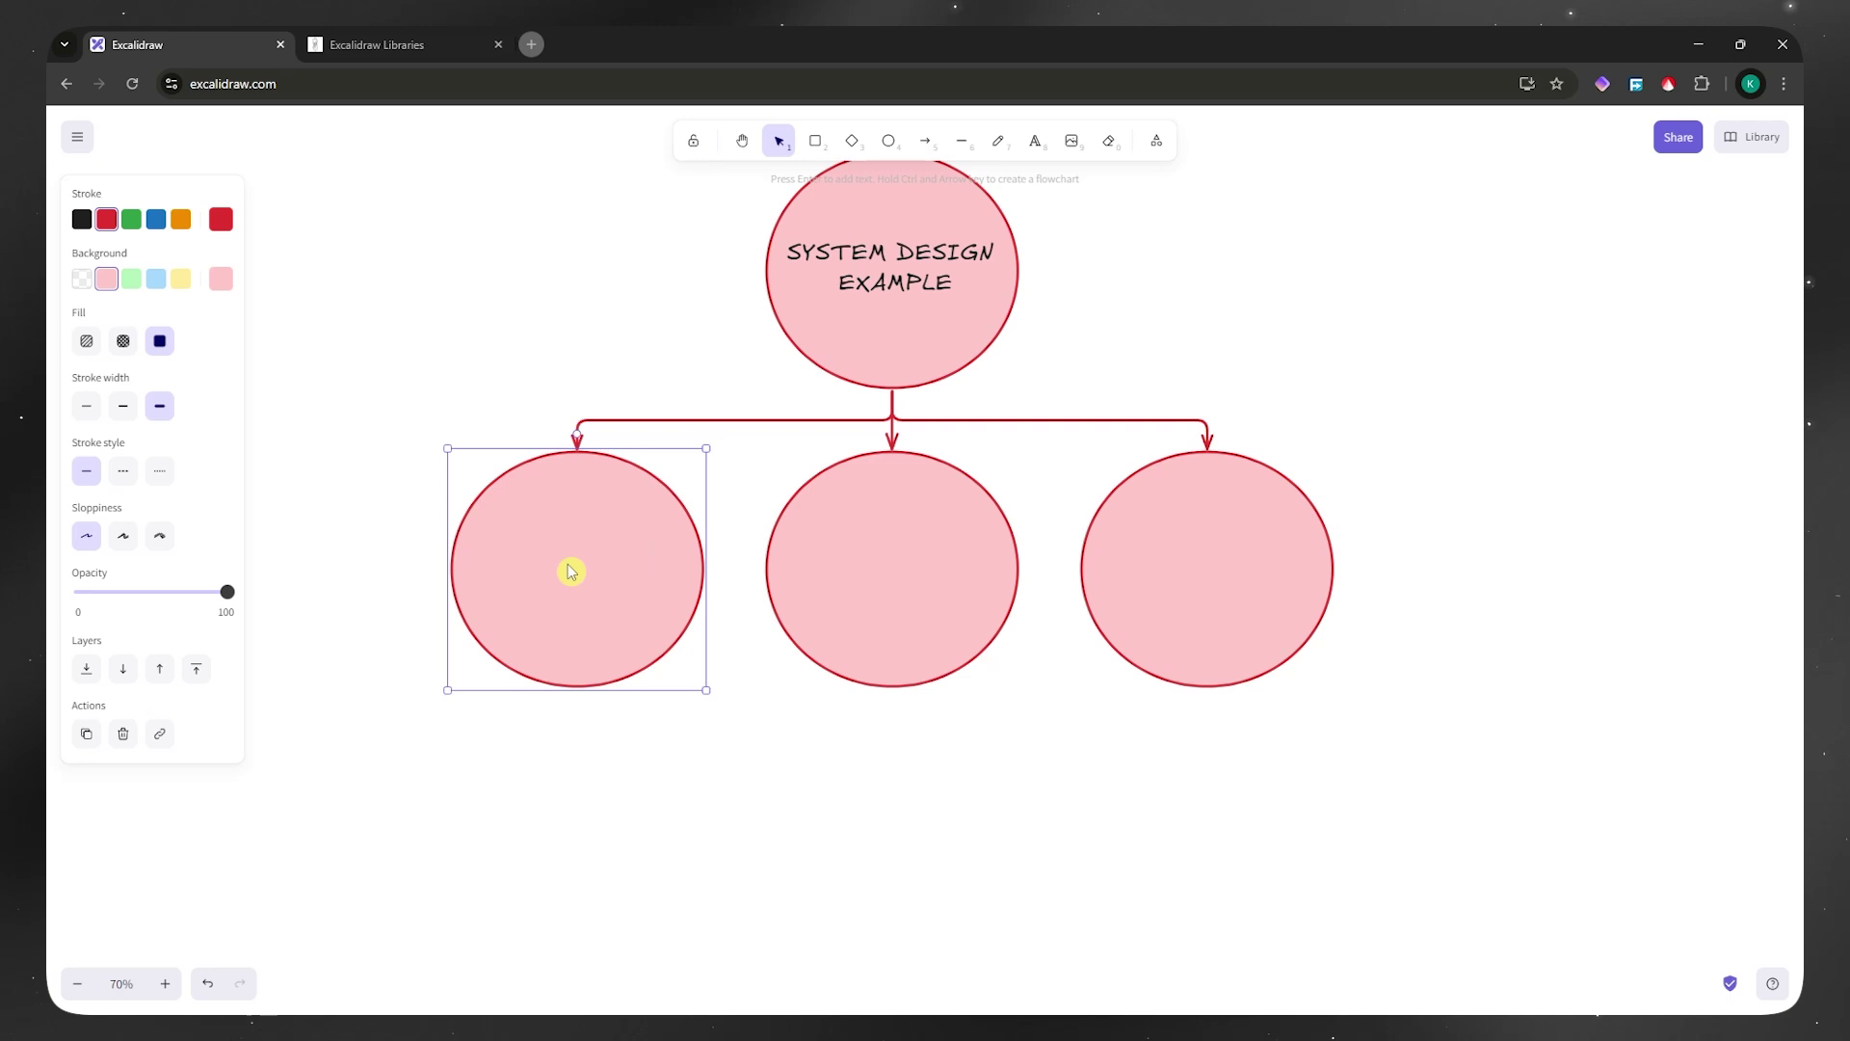
pyautogui.hotkey('ctrl', 'Left')
pyautogui.hotkey('ctrl', 'Left')
pyautogui.hotkey('ctrl', 'Left')
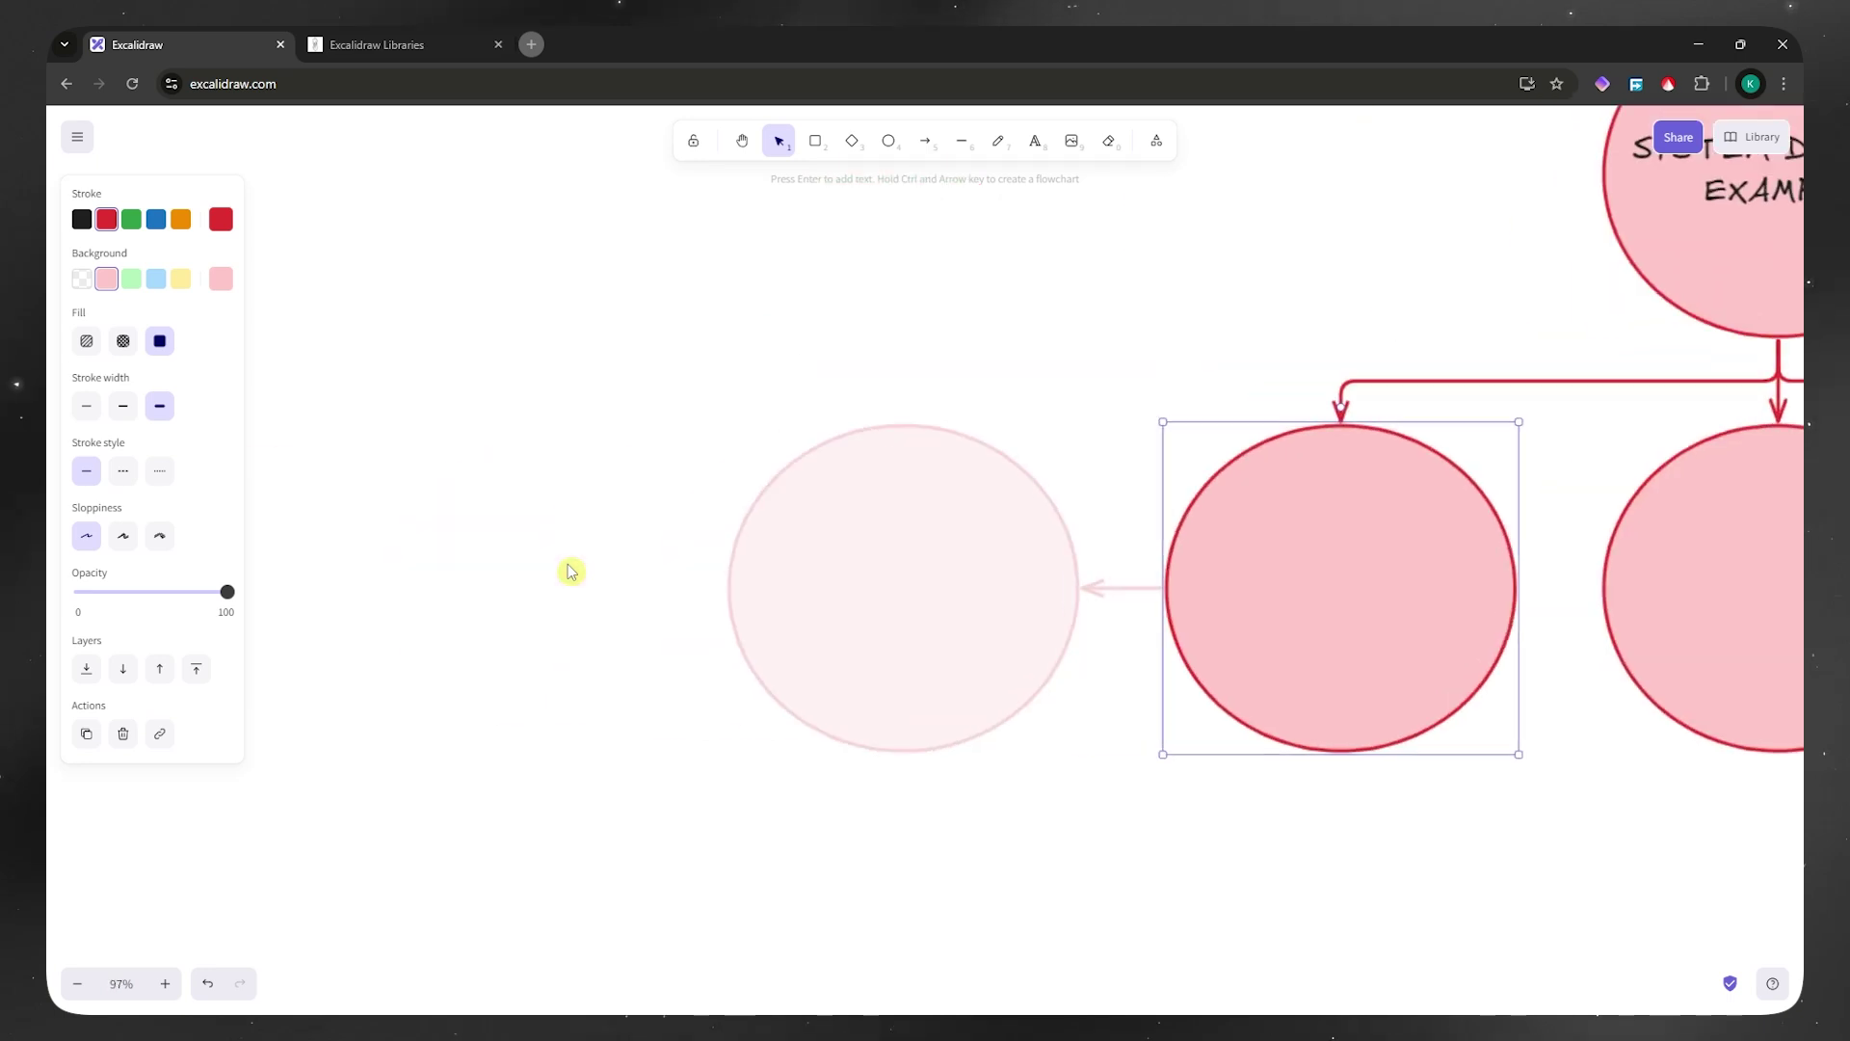
pyautogui.hotkey('ctrl', 'Left')
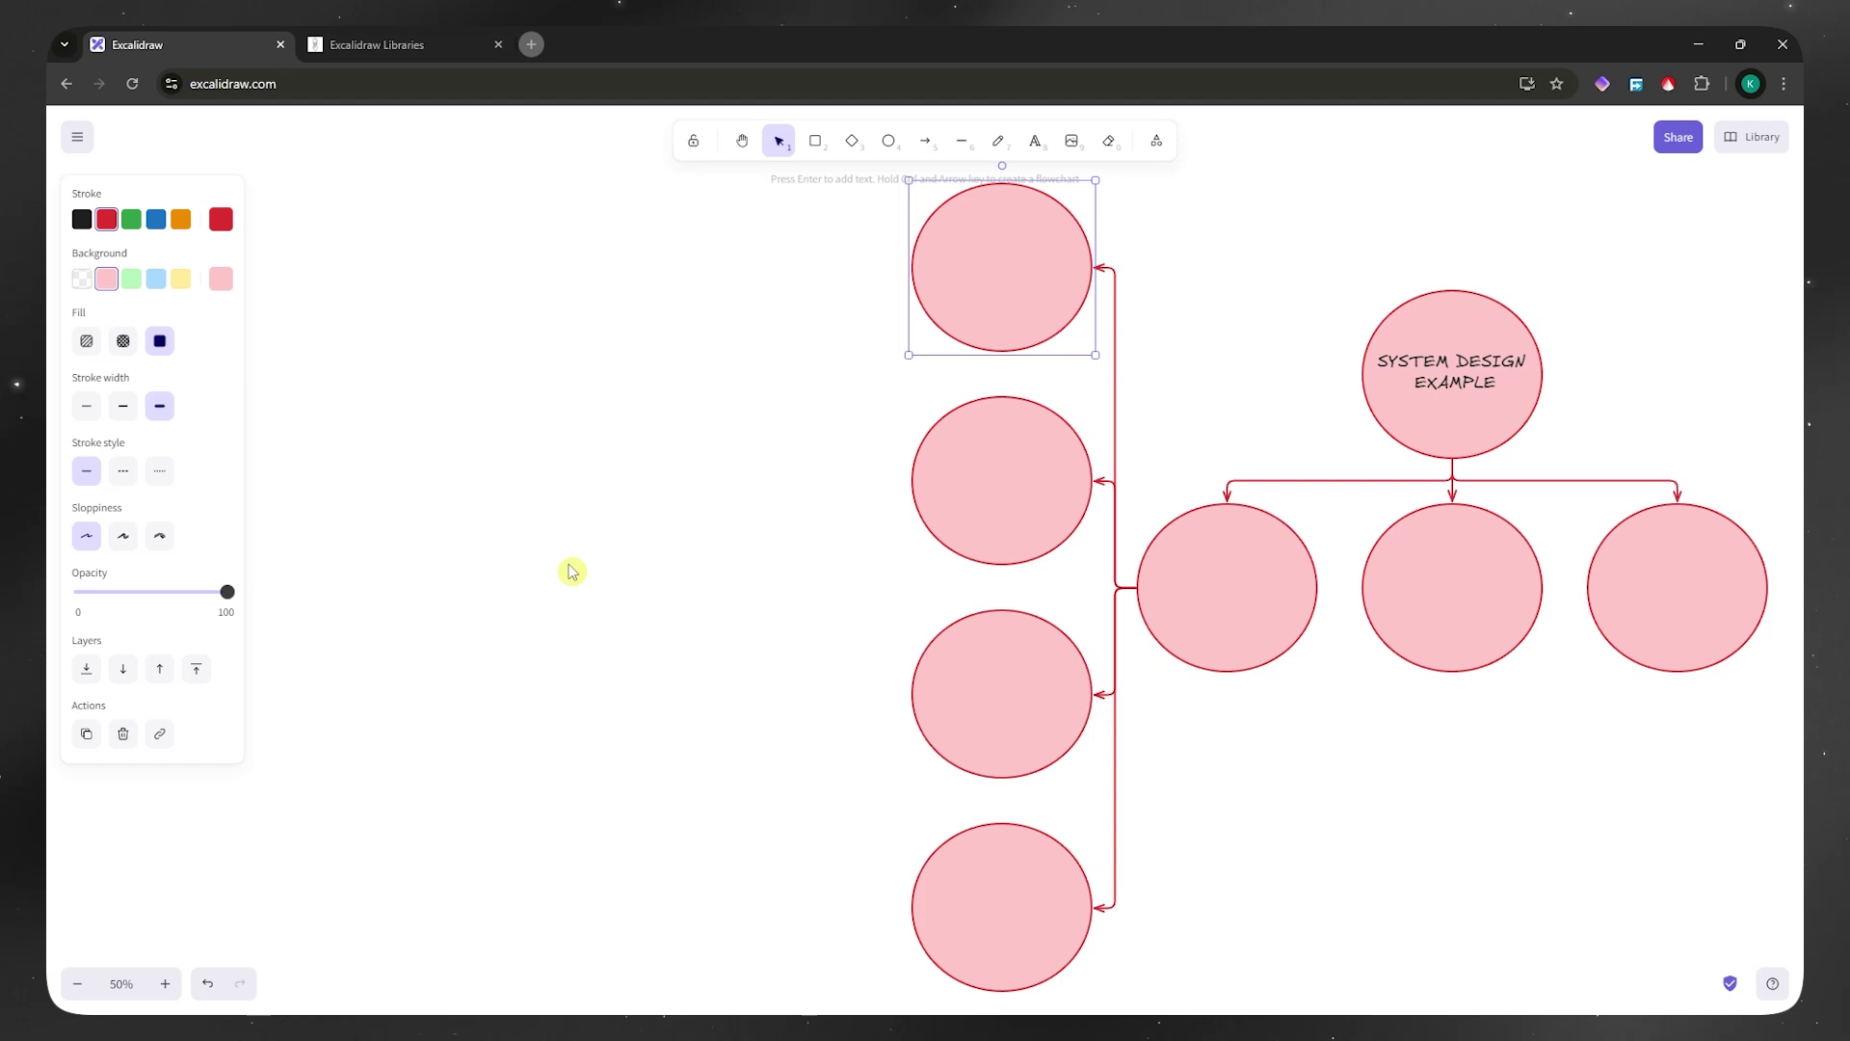
pyautogui.scroll(3, 1260, 627)
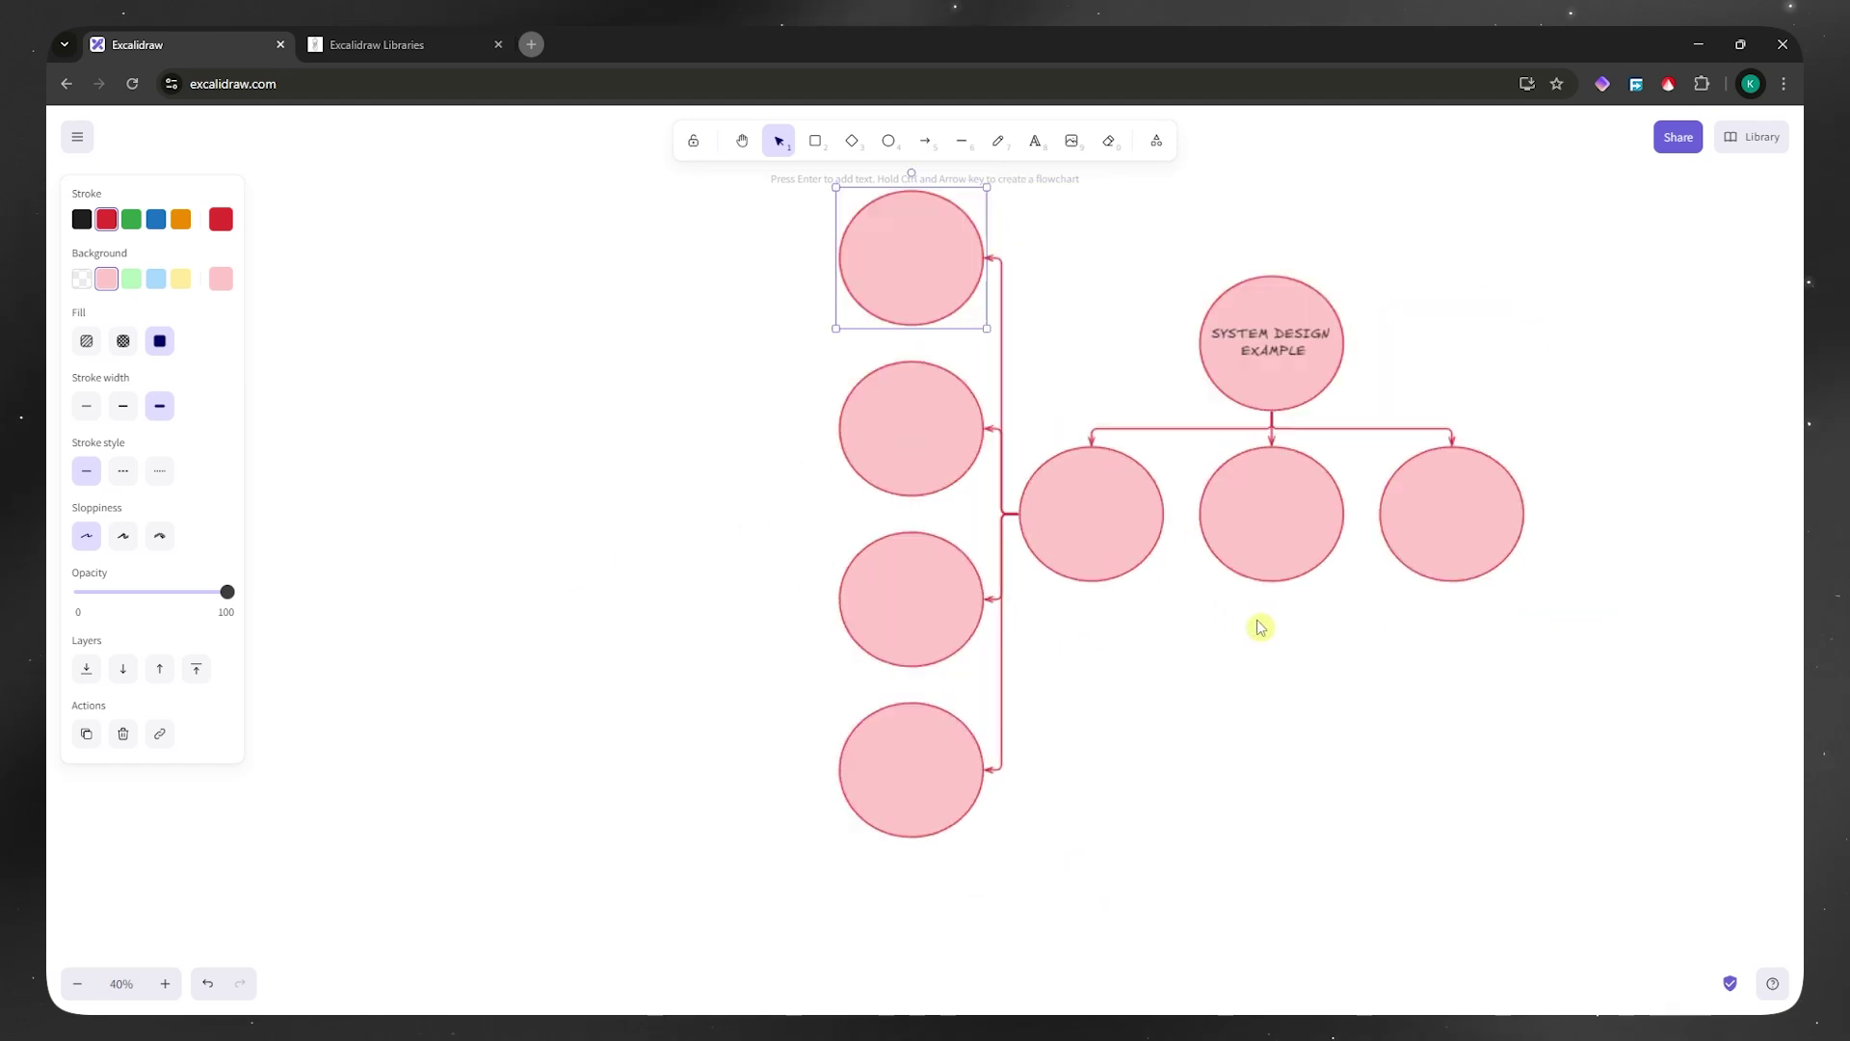
pyautogui.scroll(-2, 1247, 623)
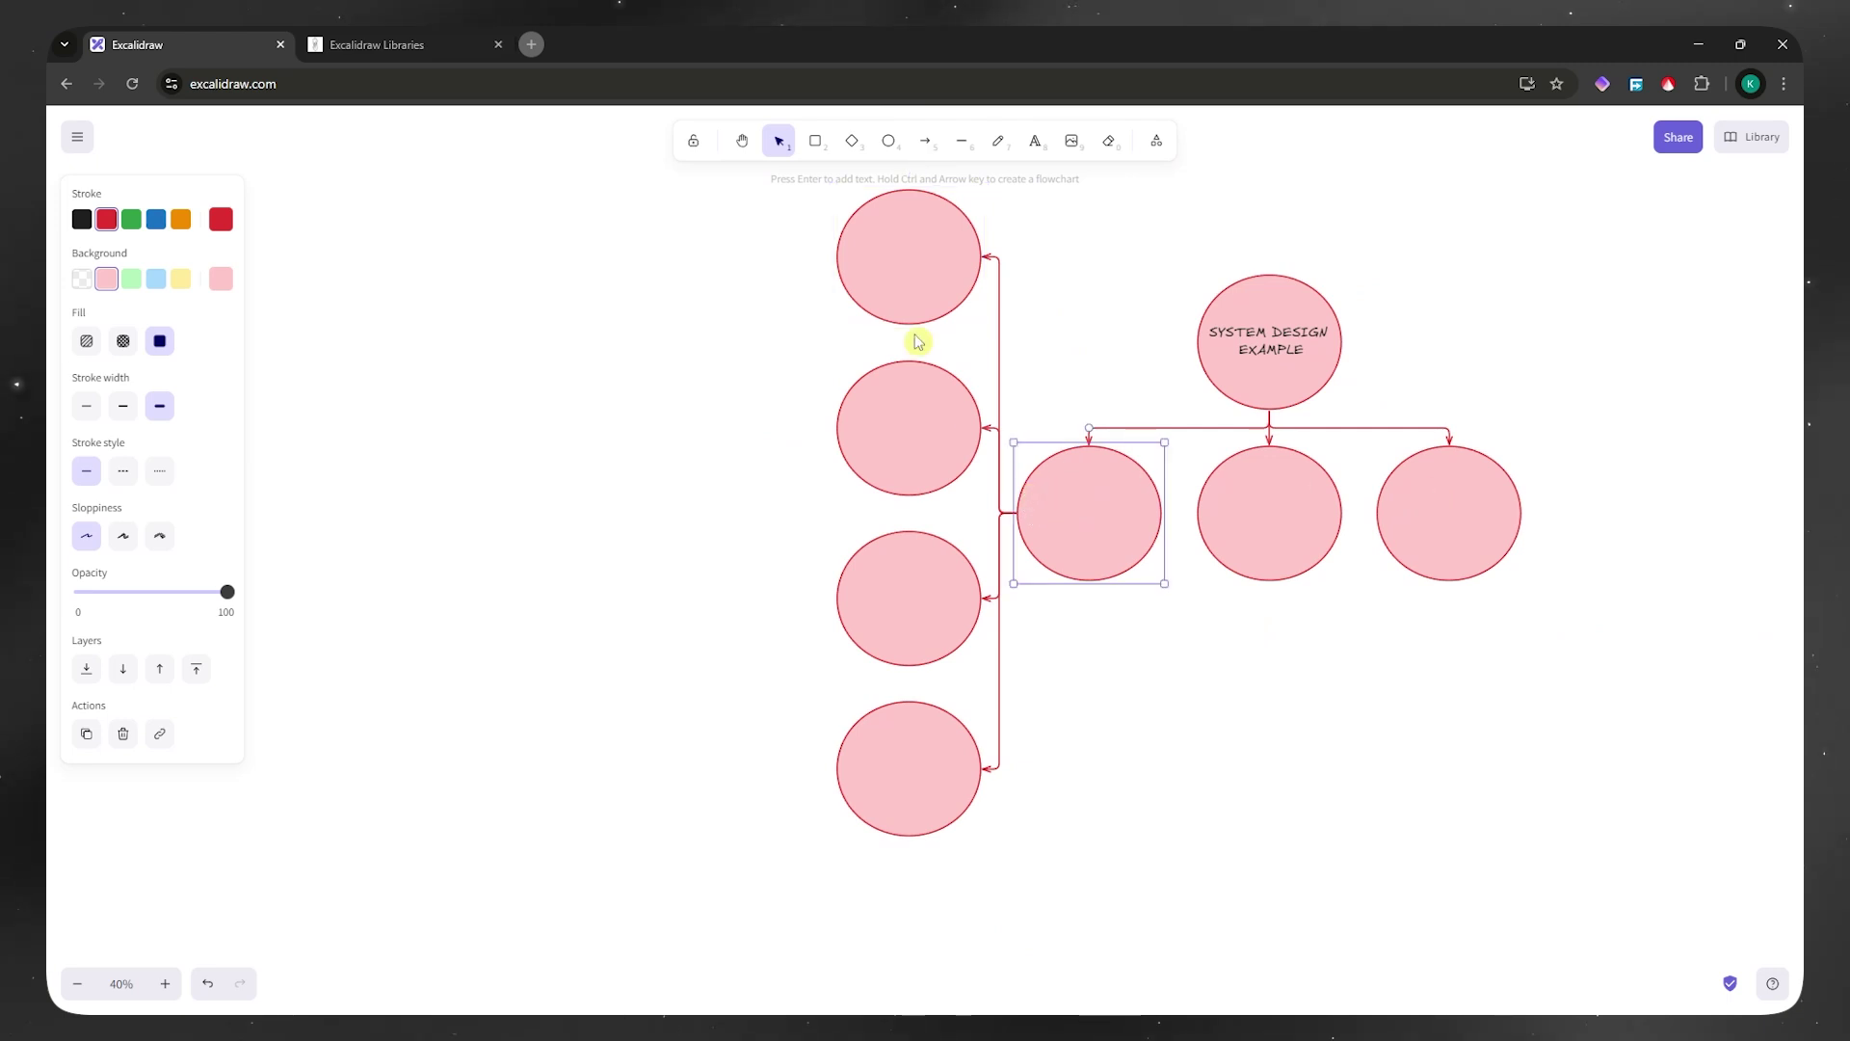
# Delete the left column's top circle and draw a diamond in its place on the arrow.
pyautogui.click(911, 262)
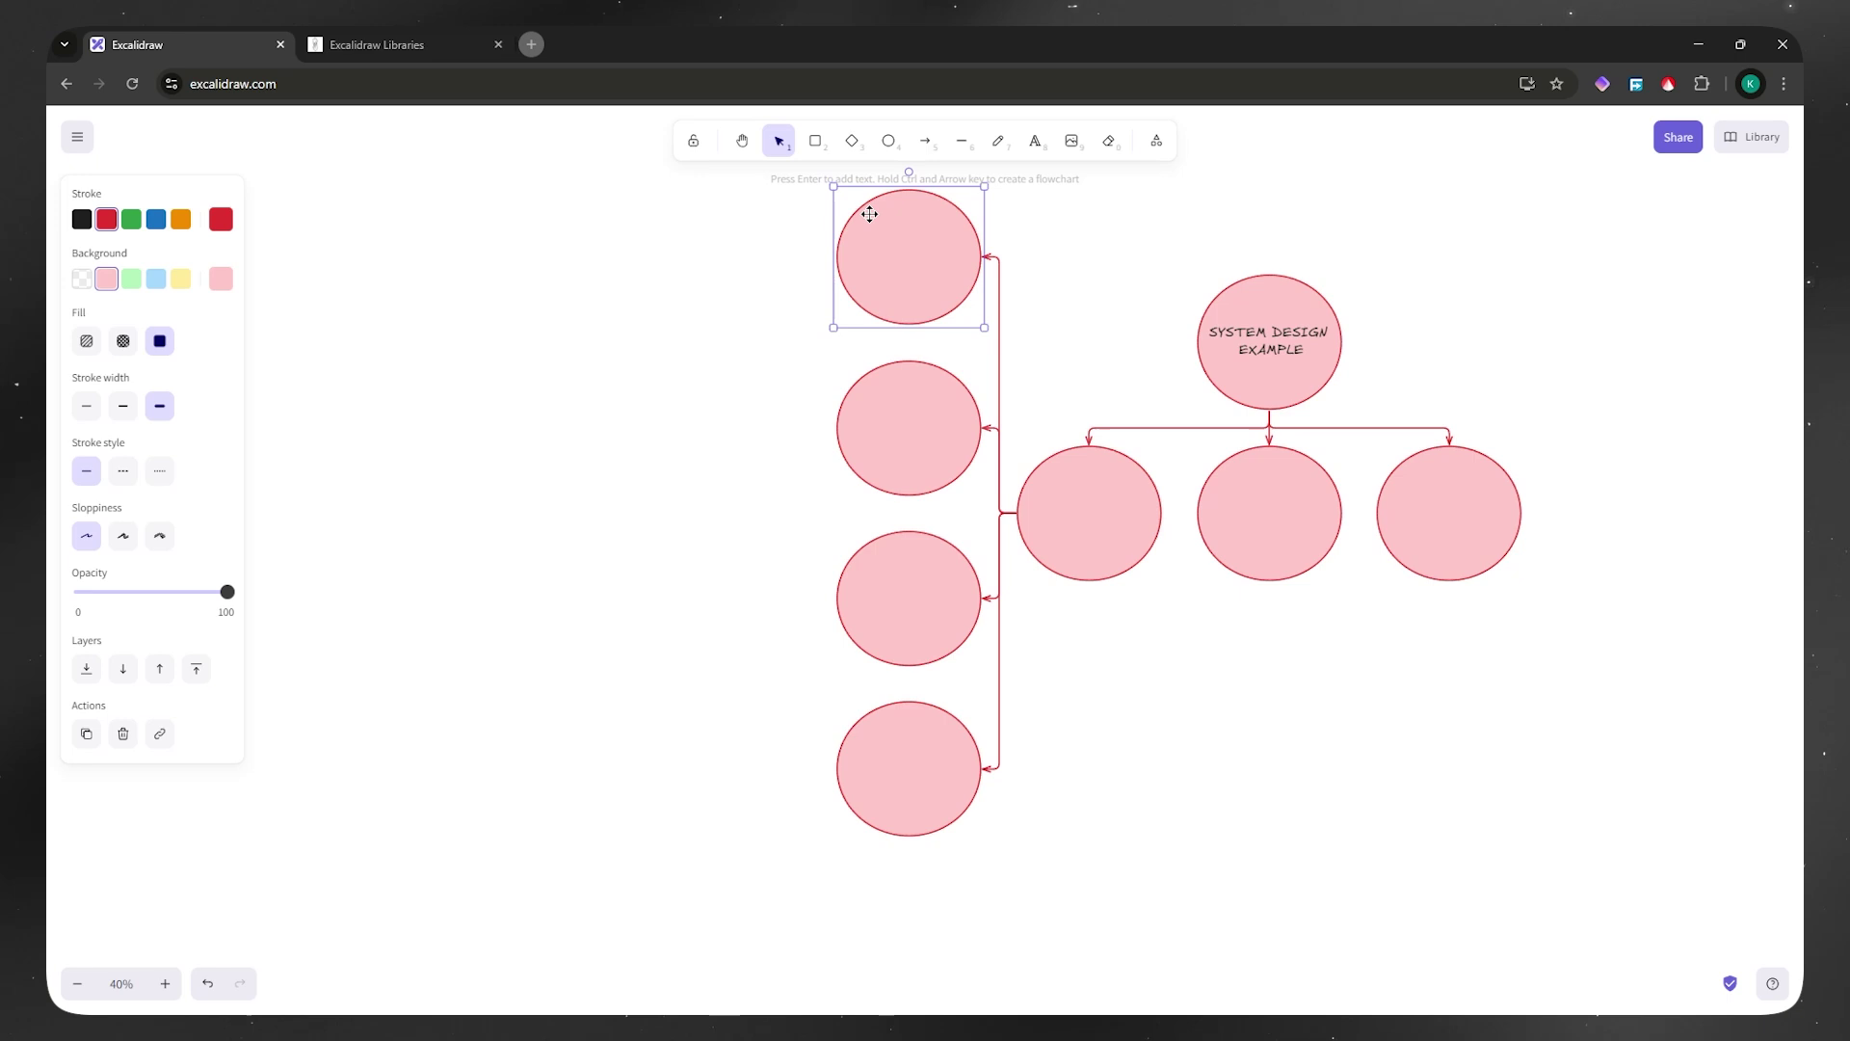
pyautogui.press('Delete')
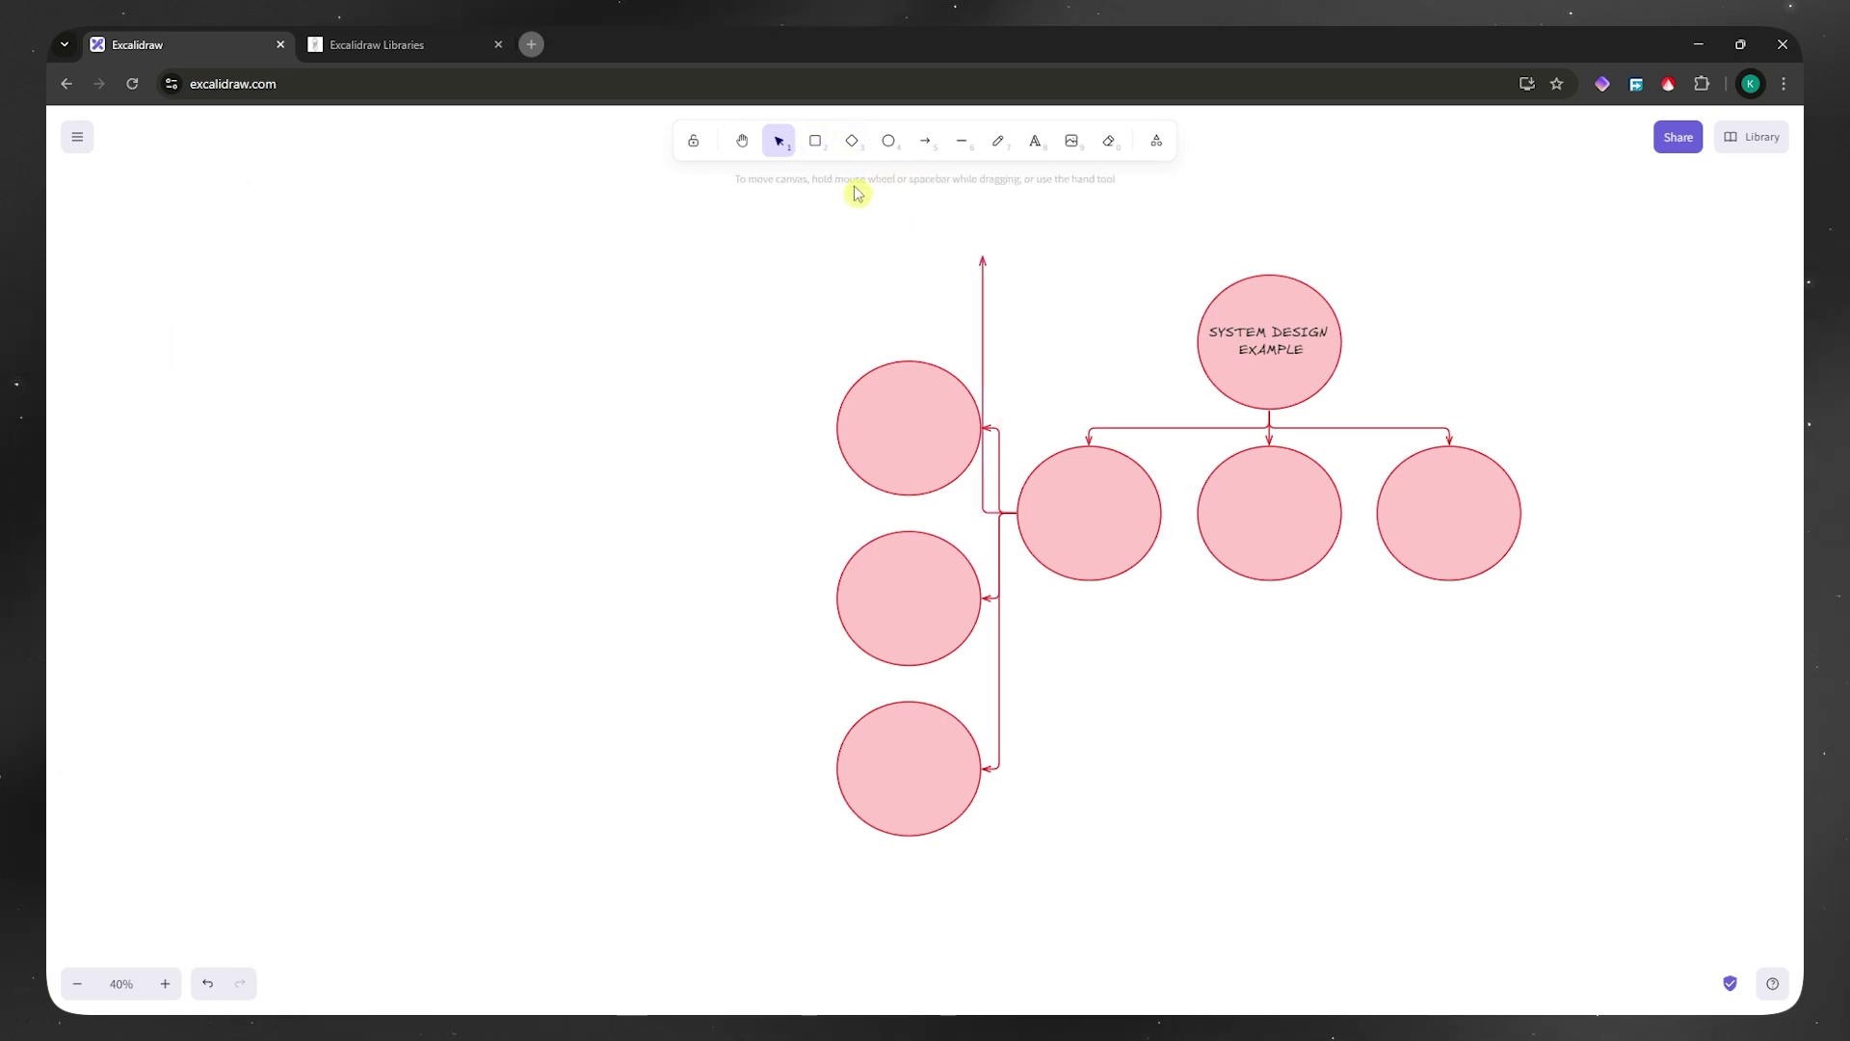
pyautogui.click(852, 140)
pyautogui.moveTo(844, 199); pyautogui.dragTo(994, 349)
pyautogui.moveTo(934, 281)
pyautogui.mouseDown()
pyautogui.moveTo(905, 273)
pyautogui.moveTo(965, 264)
pyautogui.mouseUp()
pyautogui.click(983, 262)
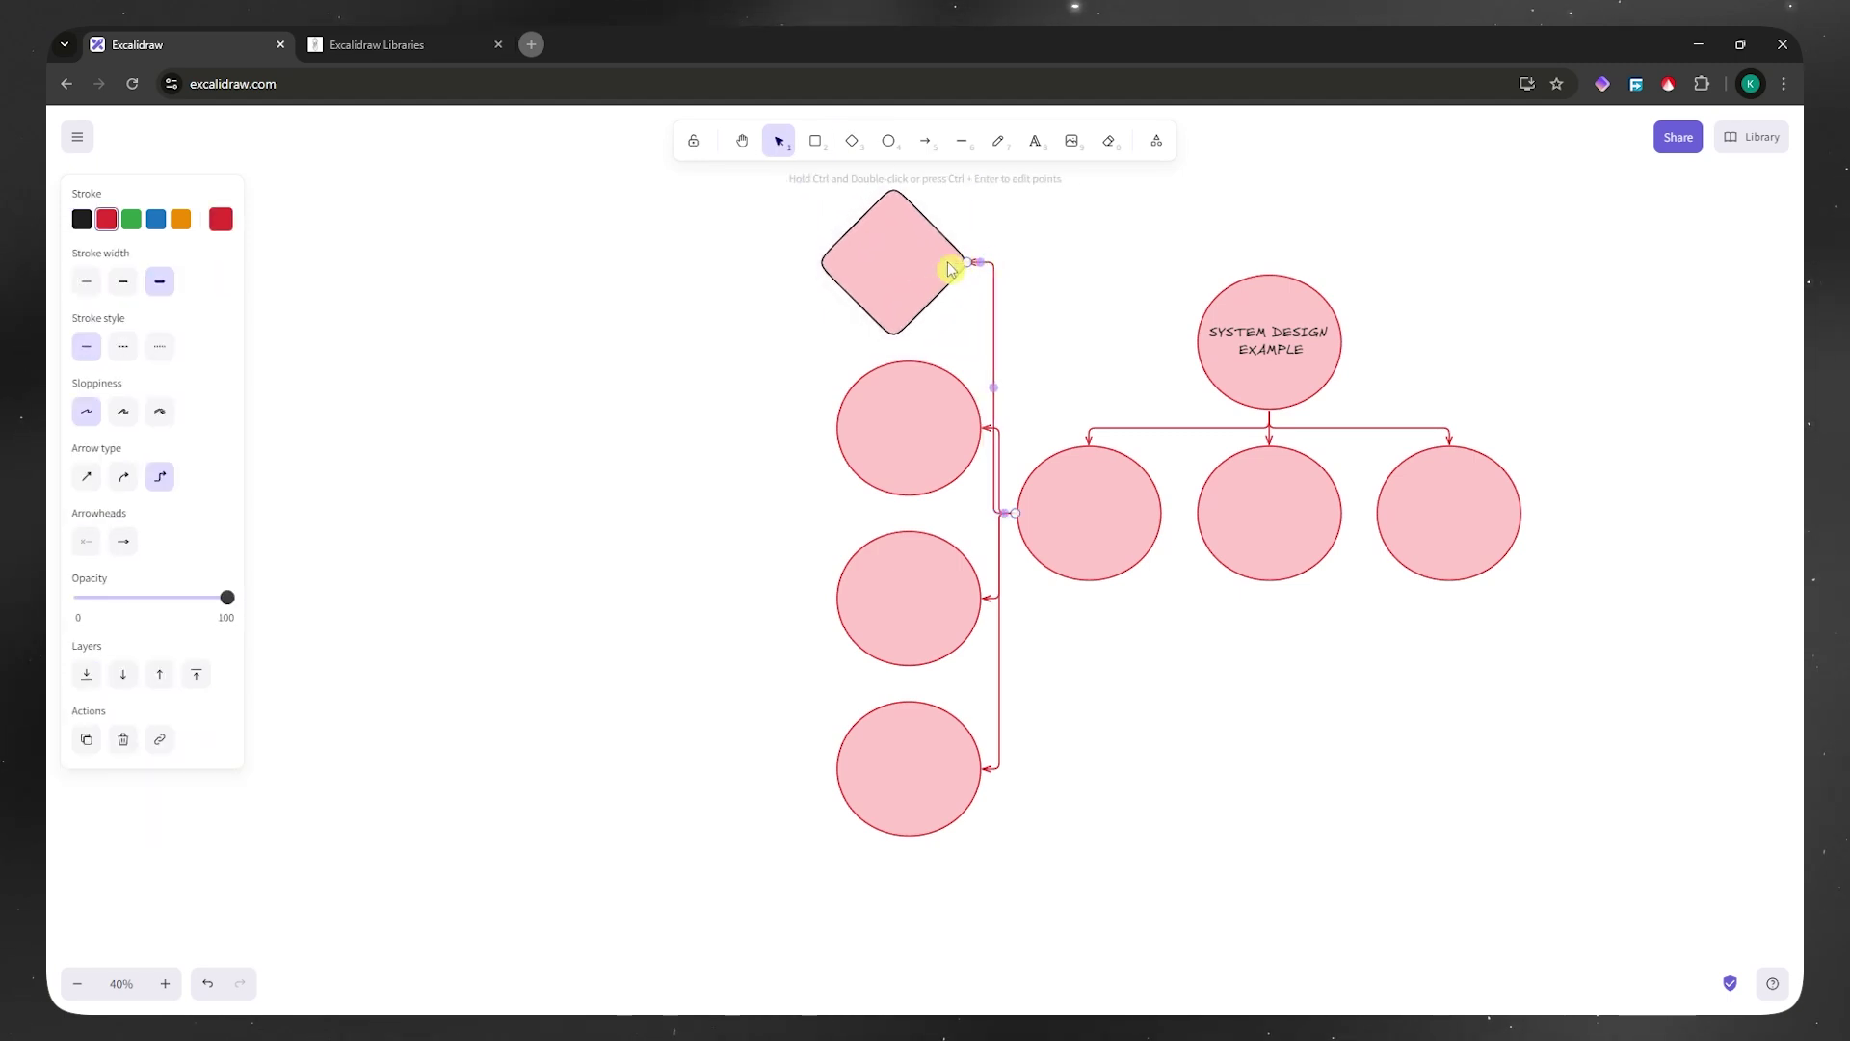
pyautogui.click(1007, 261)
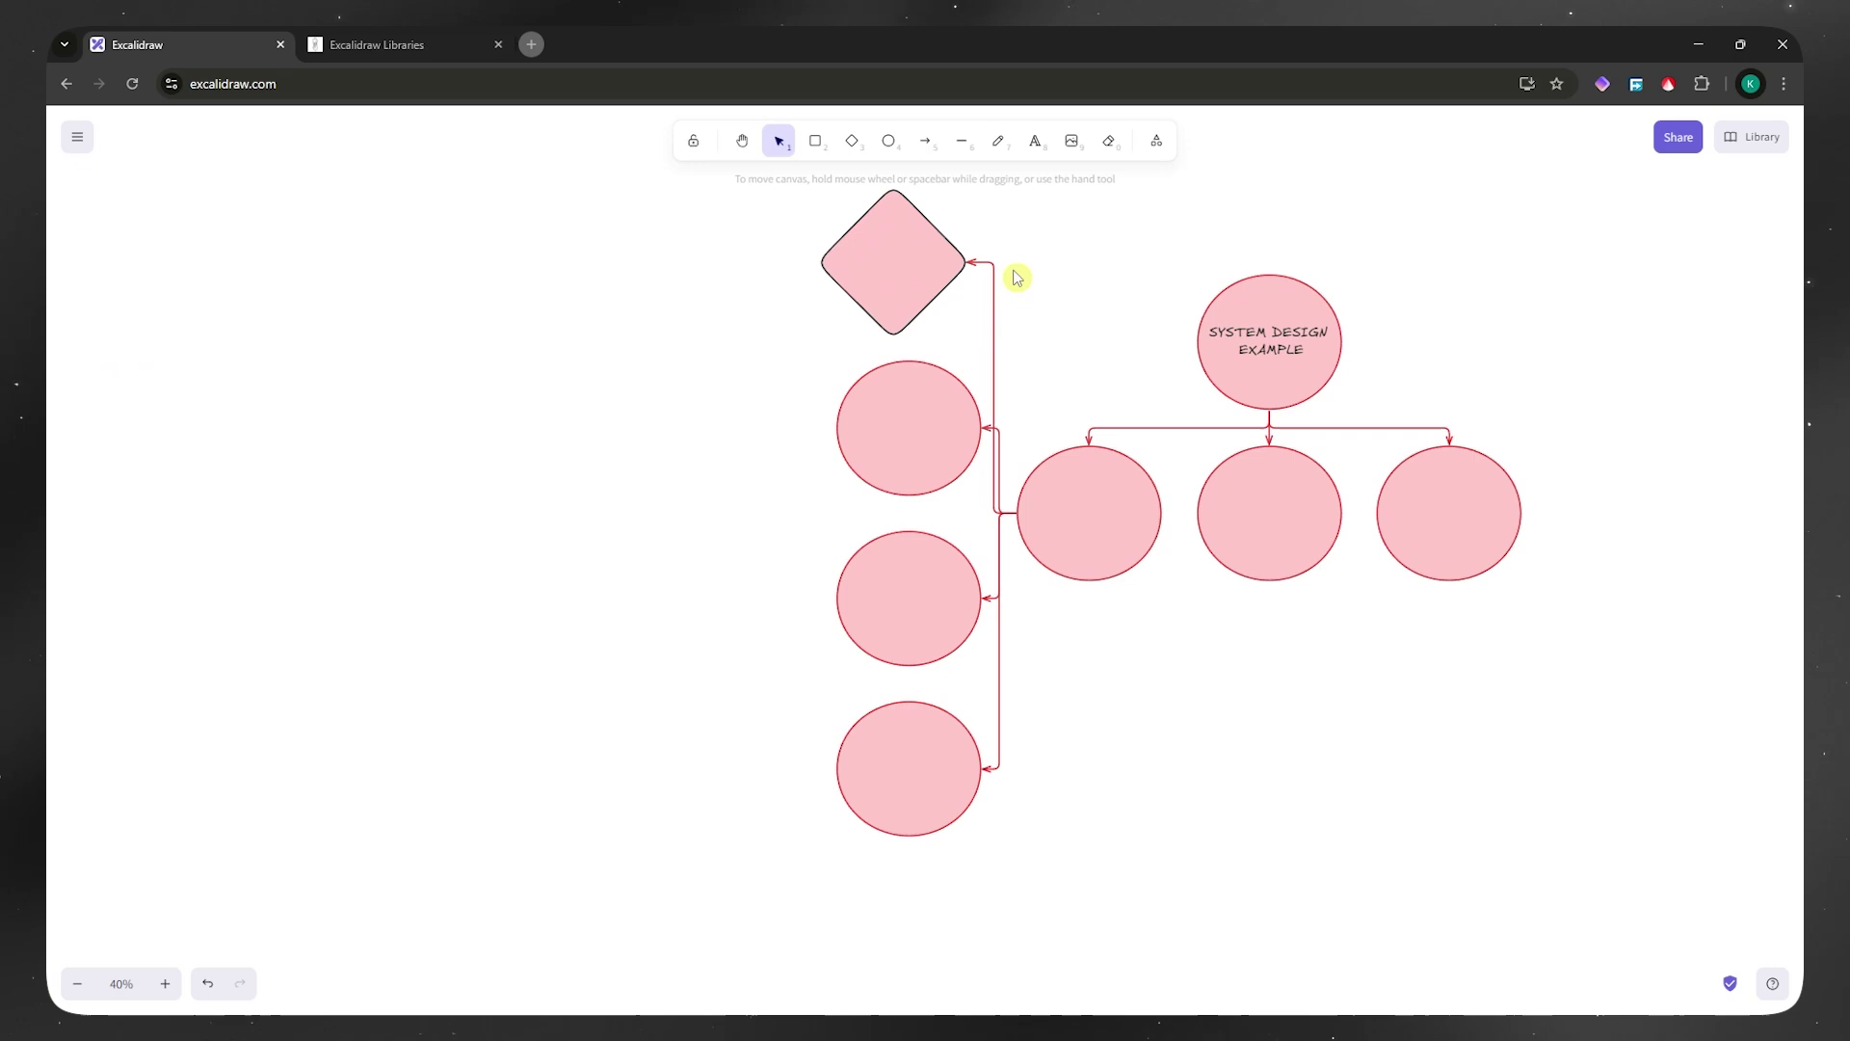
pyautogui.keyDown('ctrl'); pyautogui.scroll(3, 1012, 275); pyautogui.keyUp('ctrl')
pyautogui.keyDown('ctrl'); pyautogui.scroll(2, 1012, 278); pyautogui.keyUp('ctrl')
# Delete the third left-column circle and draw a square attached to its loose arrow.
pyautogui.click(957, 255)
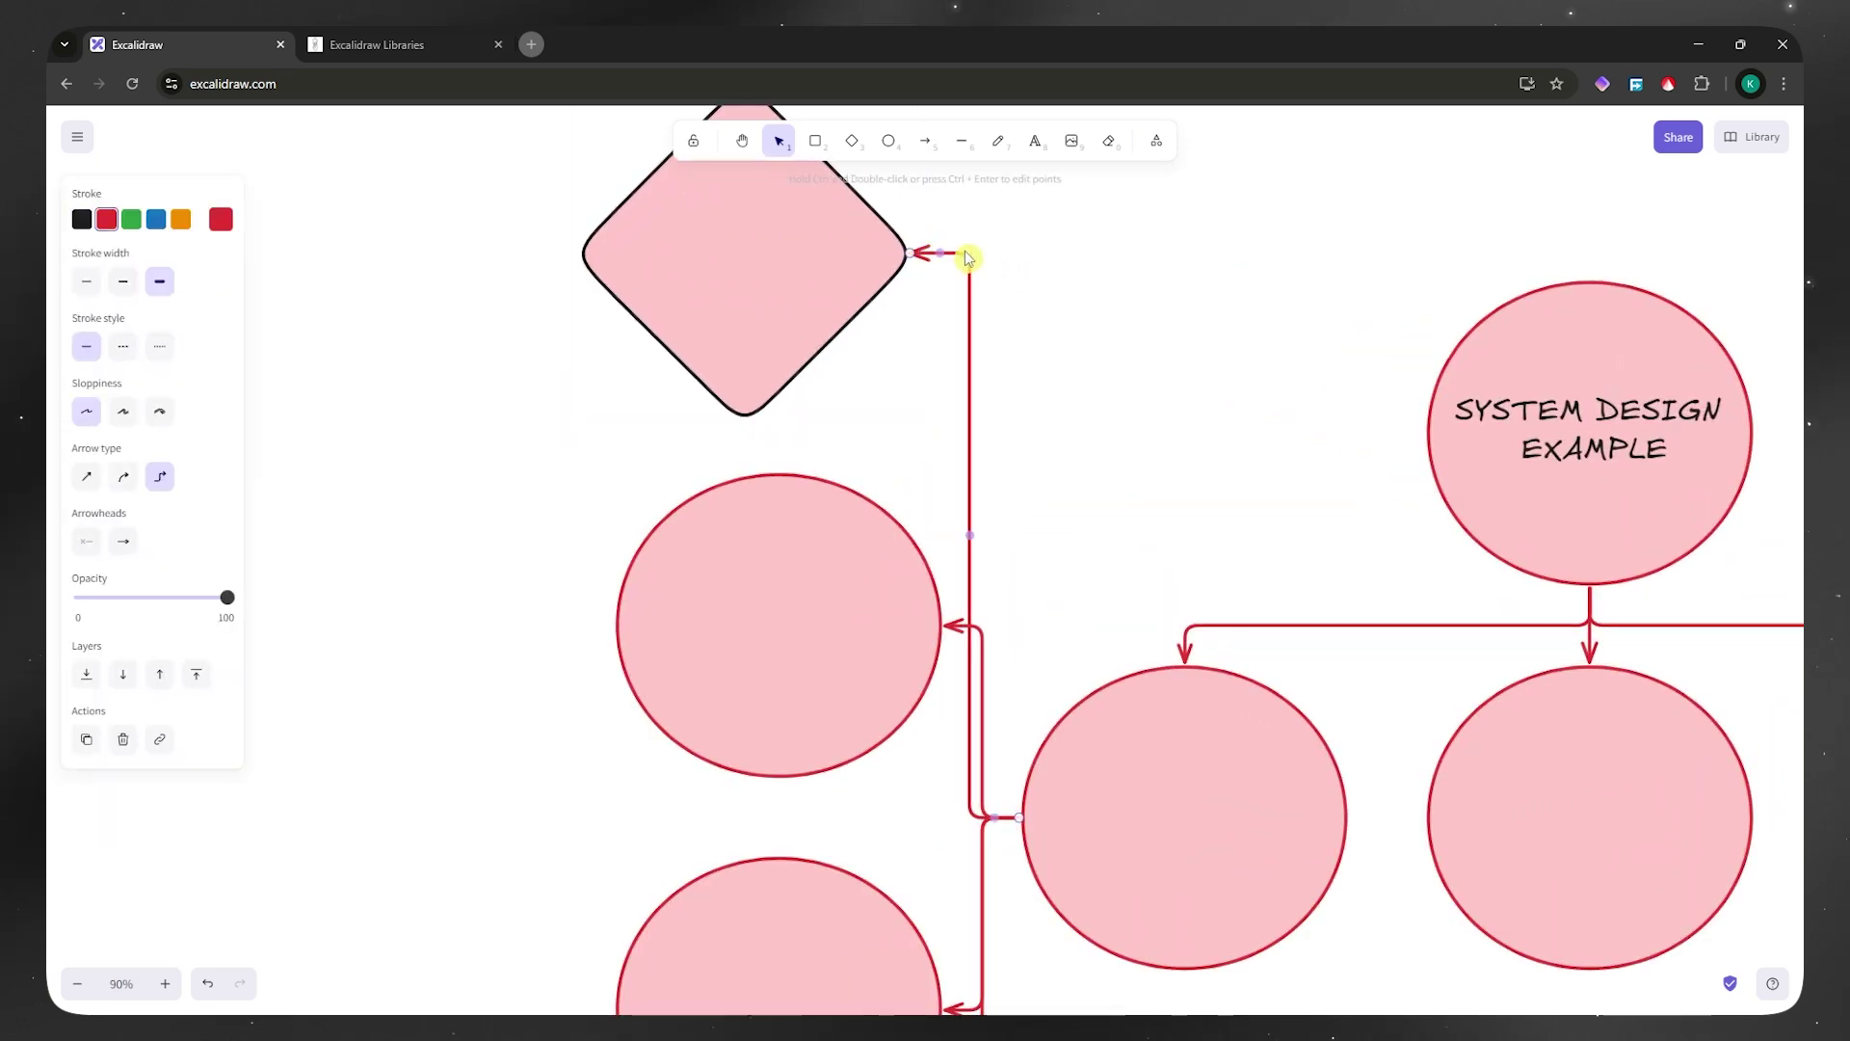
pyautogui.scroll(-3, 855, 607)
pyautogui.click(765, 670)
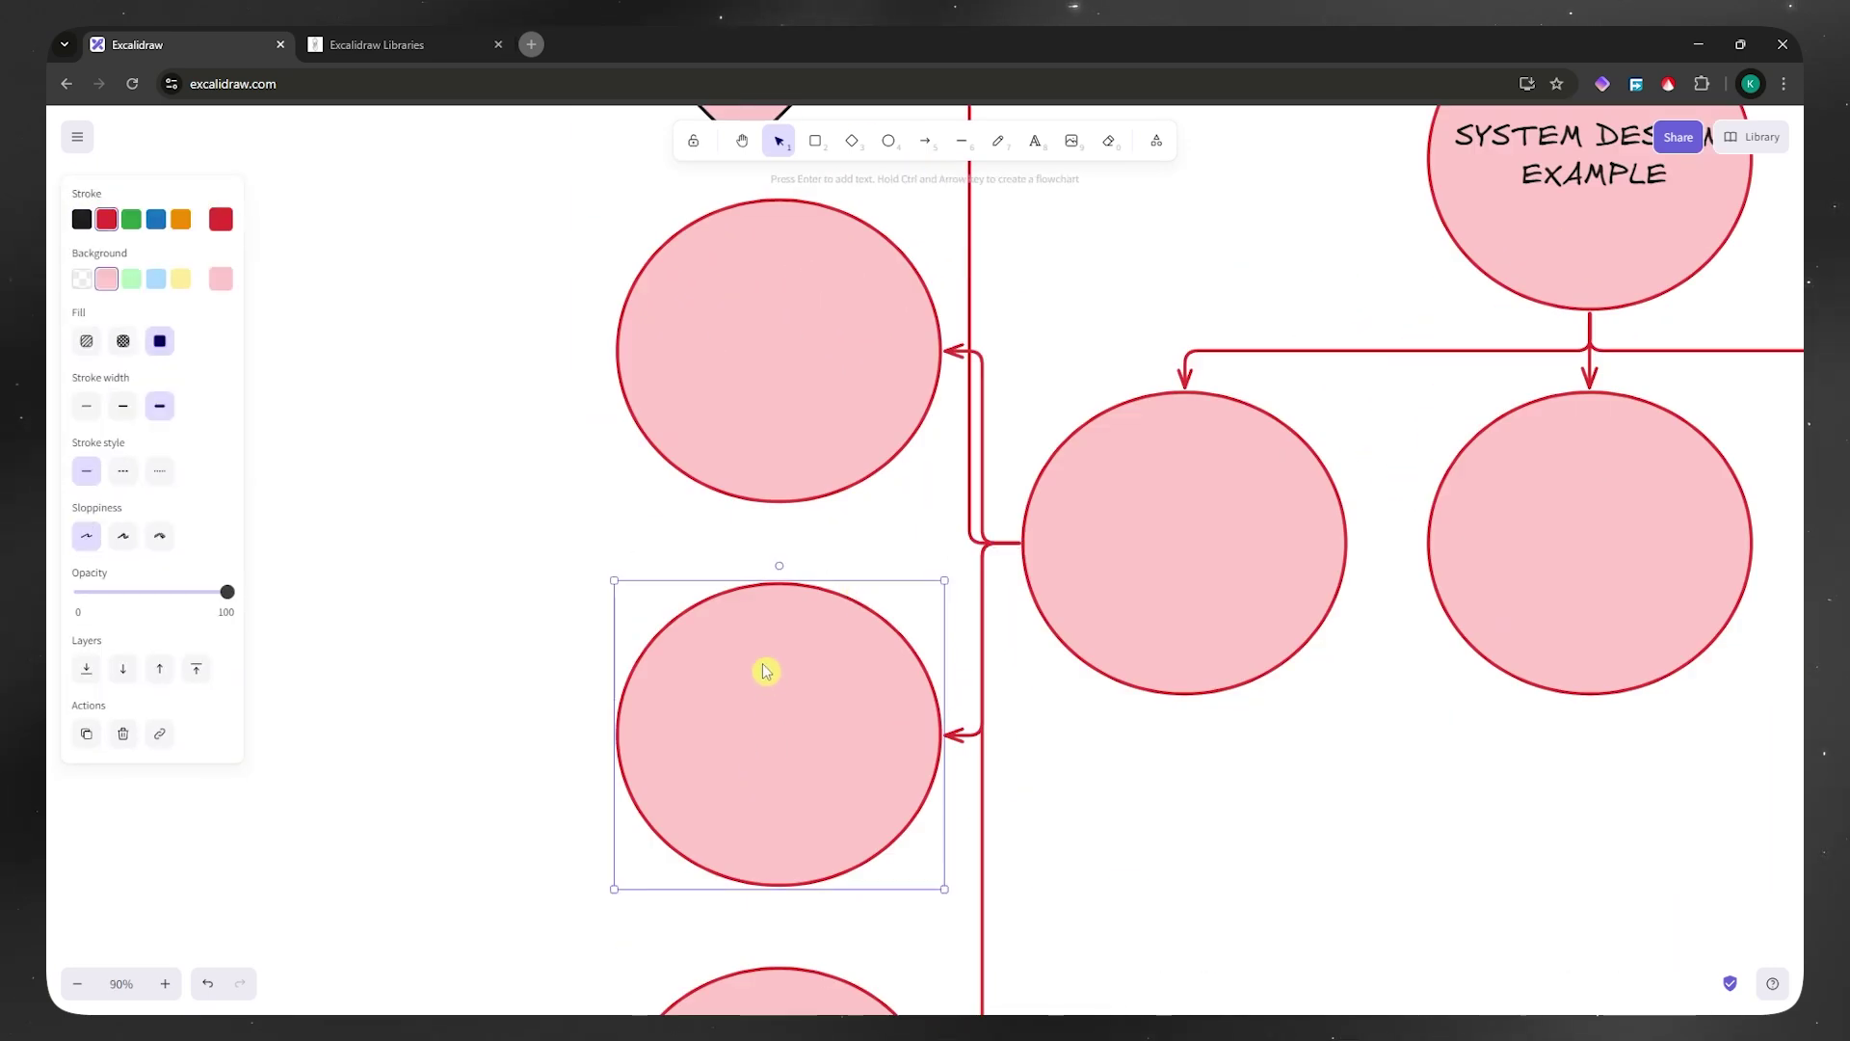
pyautogui.press('Delete')
pyautogui.click(817, 142)
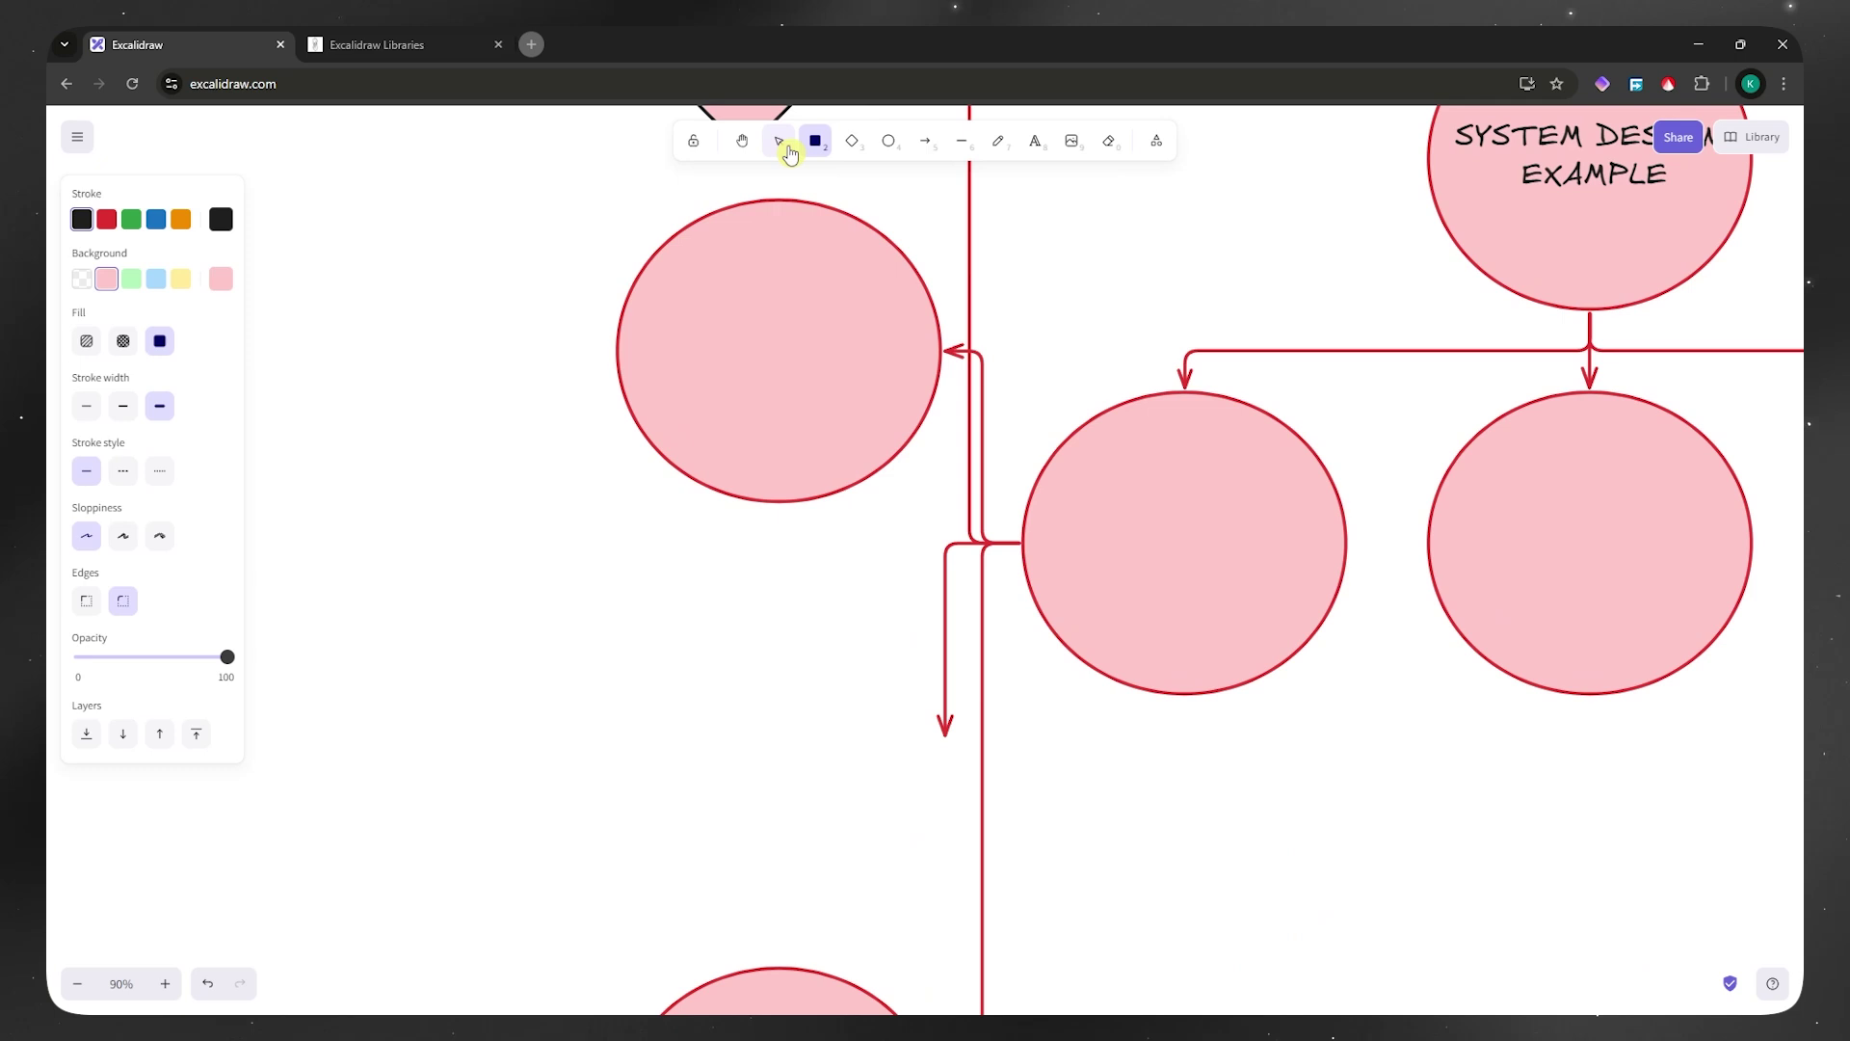
pyautogui.moveTo(581, 541); pyautogui.dragTo(933, 855)
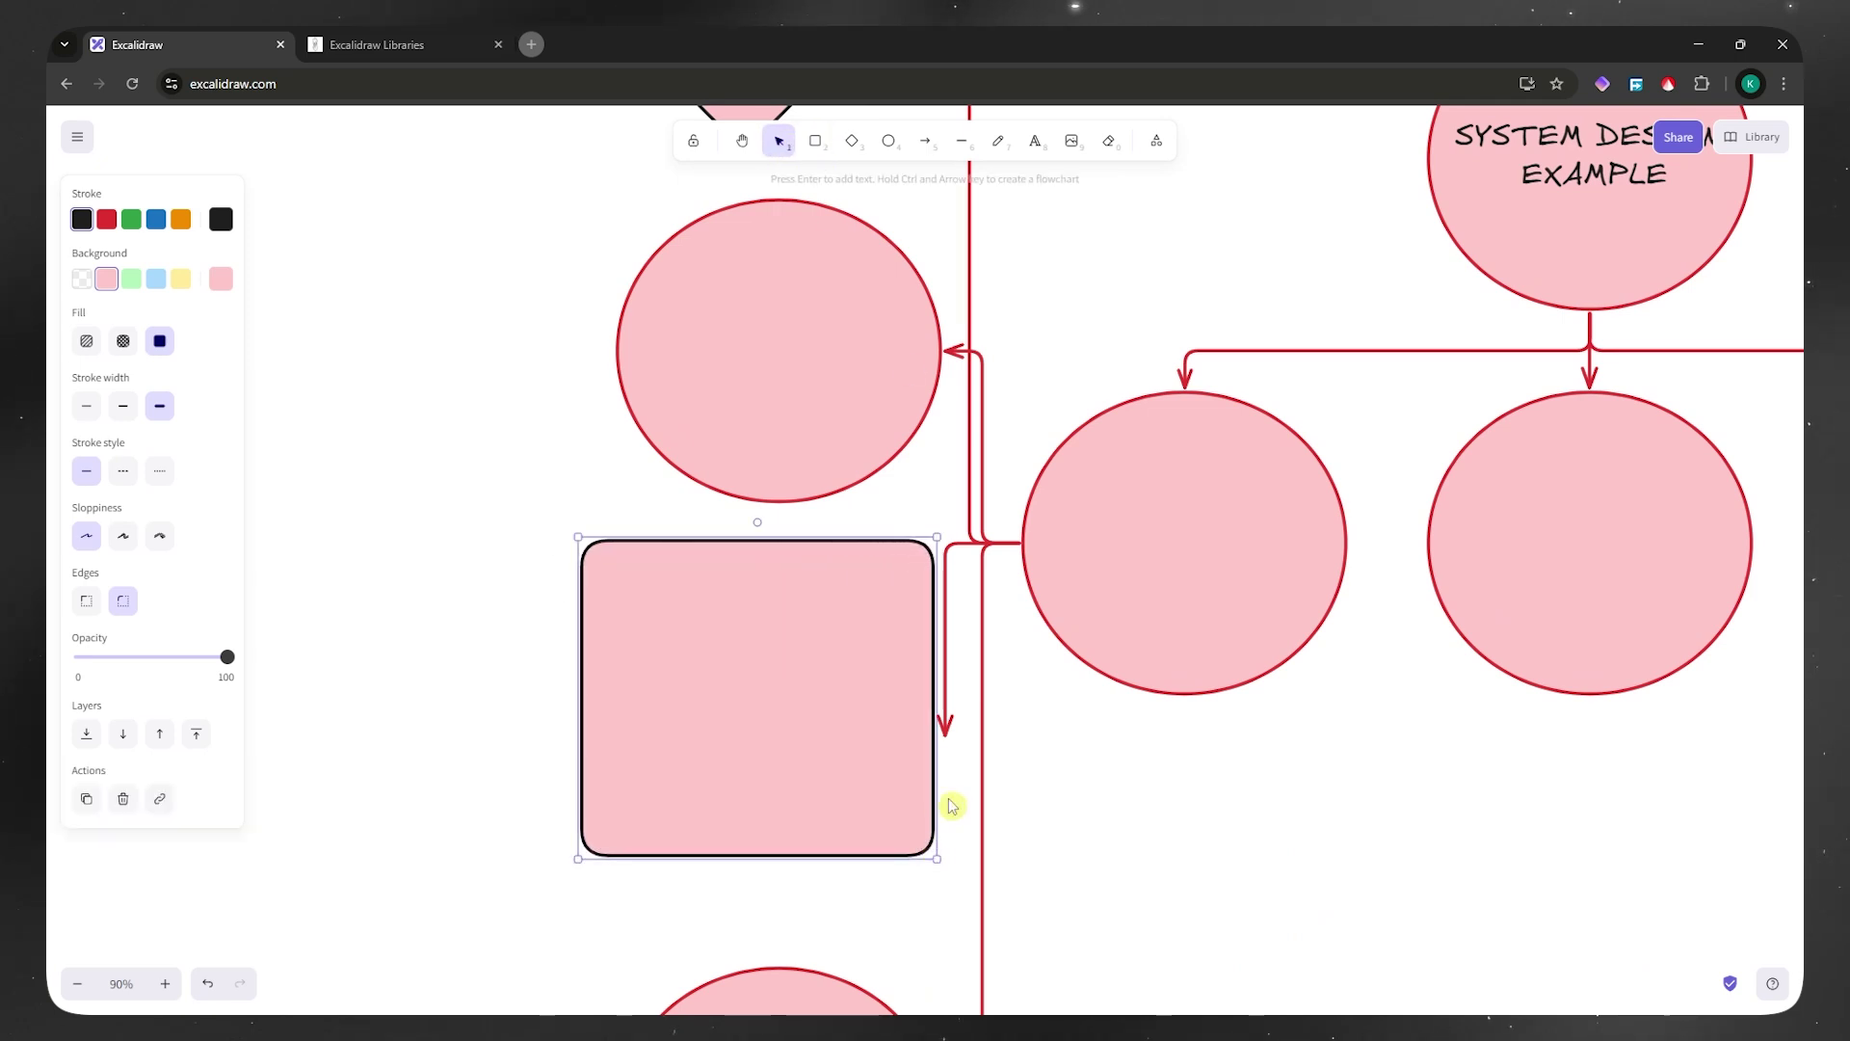
pyautogui.moveTo(944, 730); pyautogui.dragTo(905, 723)
pyautogui.scroll(-4, 866, 677)
pyautogui.scroll(-3, 866, 676)
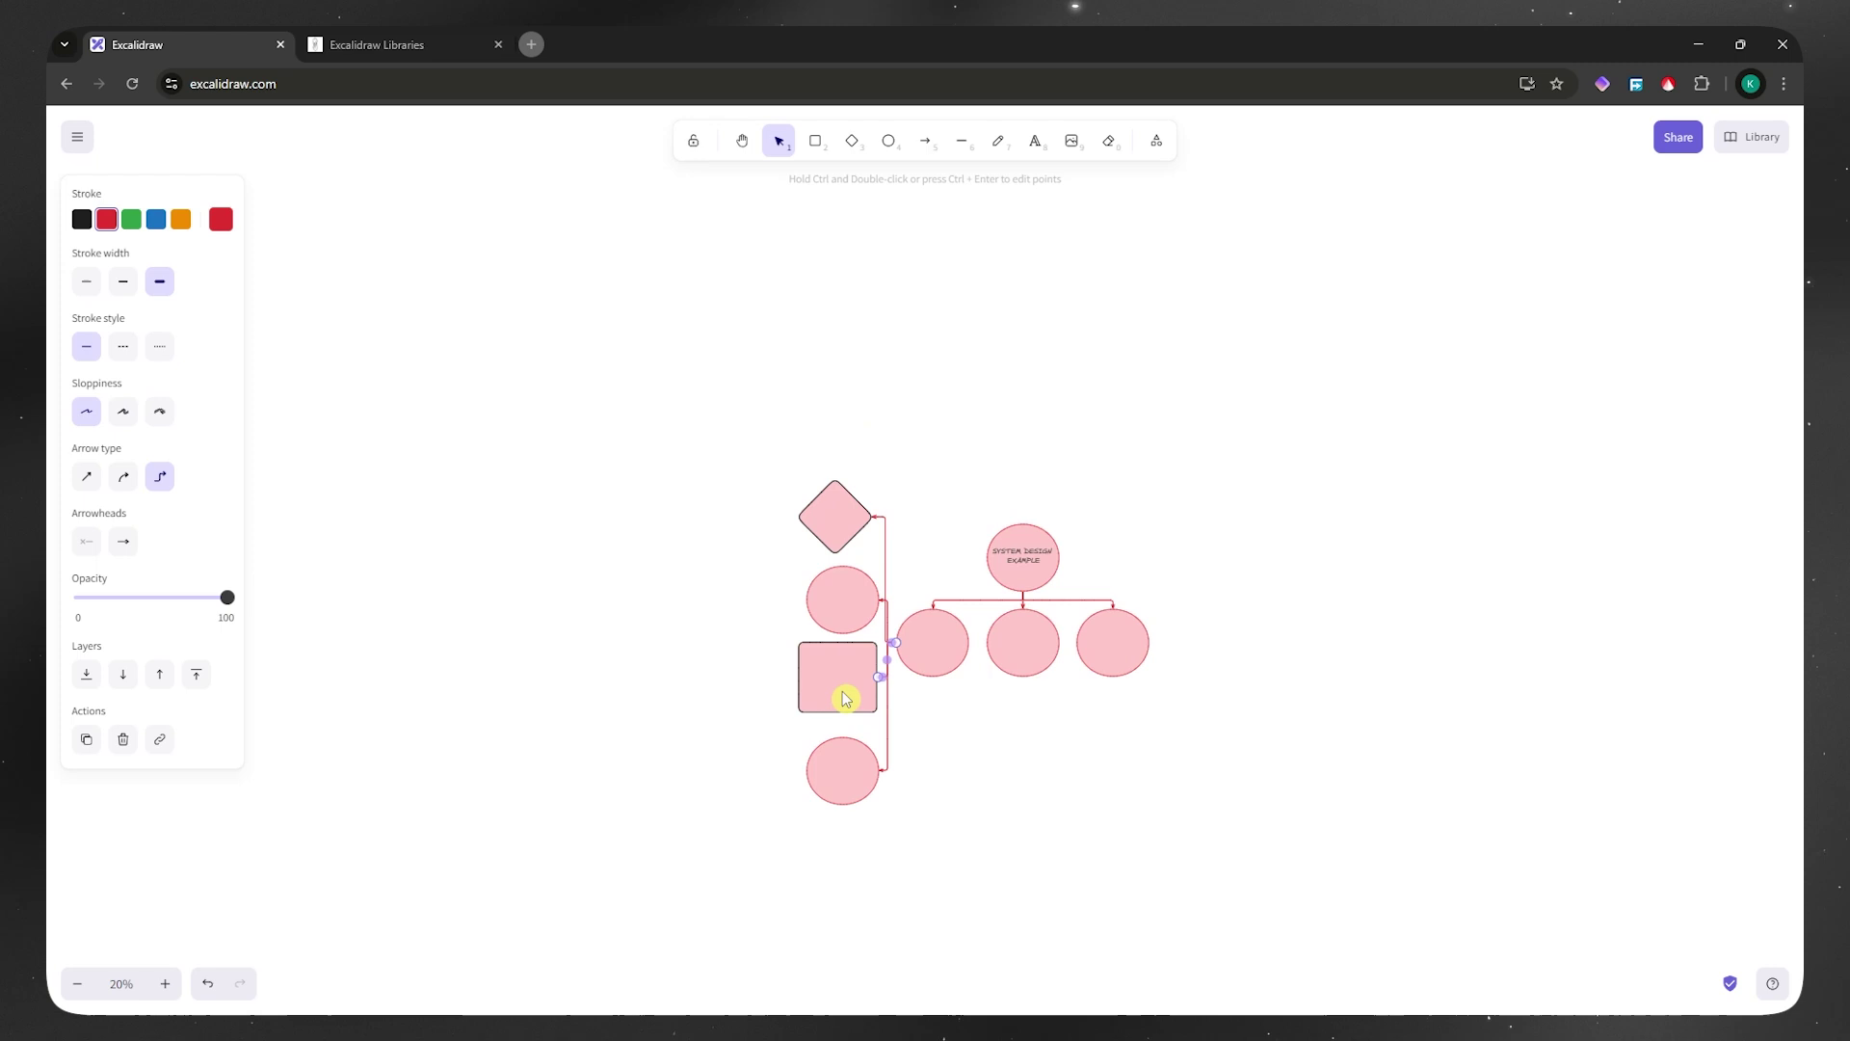
pyautogui.scroll(3, 863, 685)
pyautogui.scroll(1, 872, 687)
pyautogui.scroll(-2, 872, 687)
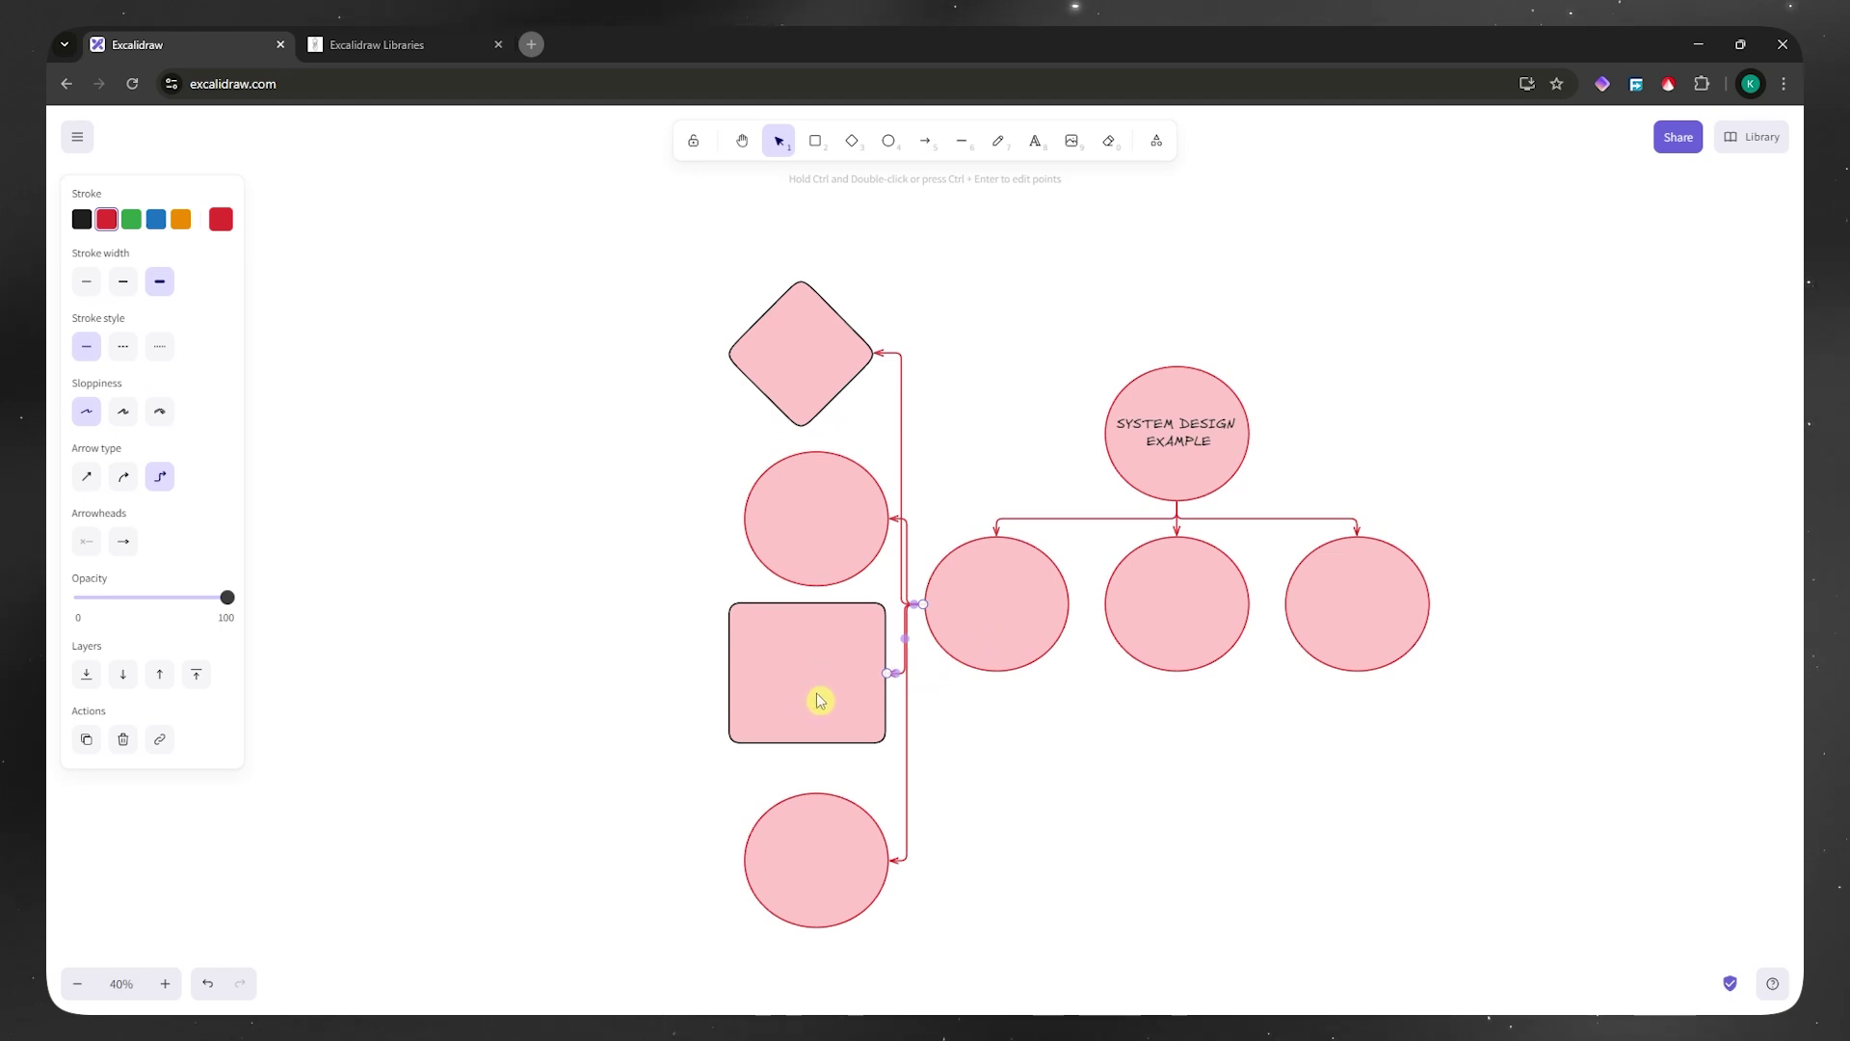
# Open the Library sidebar from the top-right corner.
pyautogui.click(1761, 143)
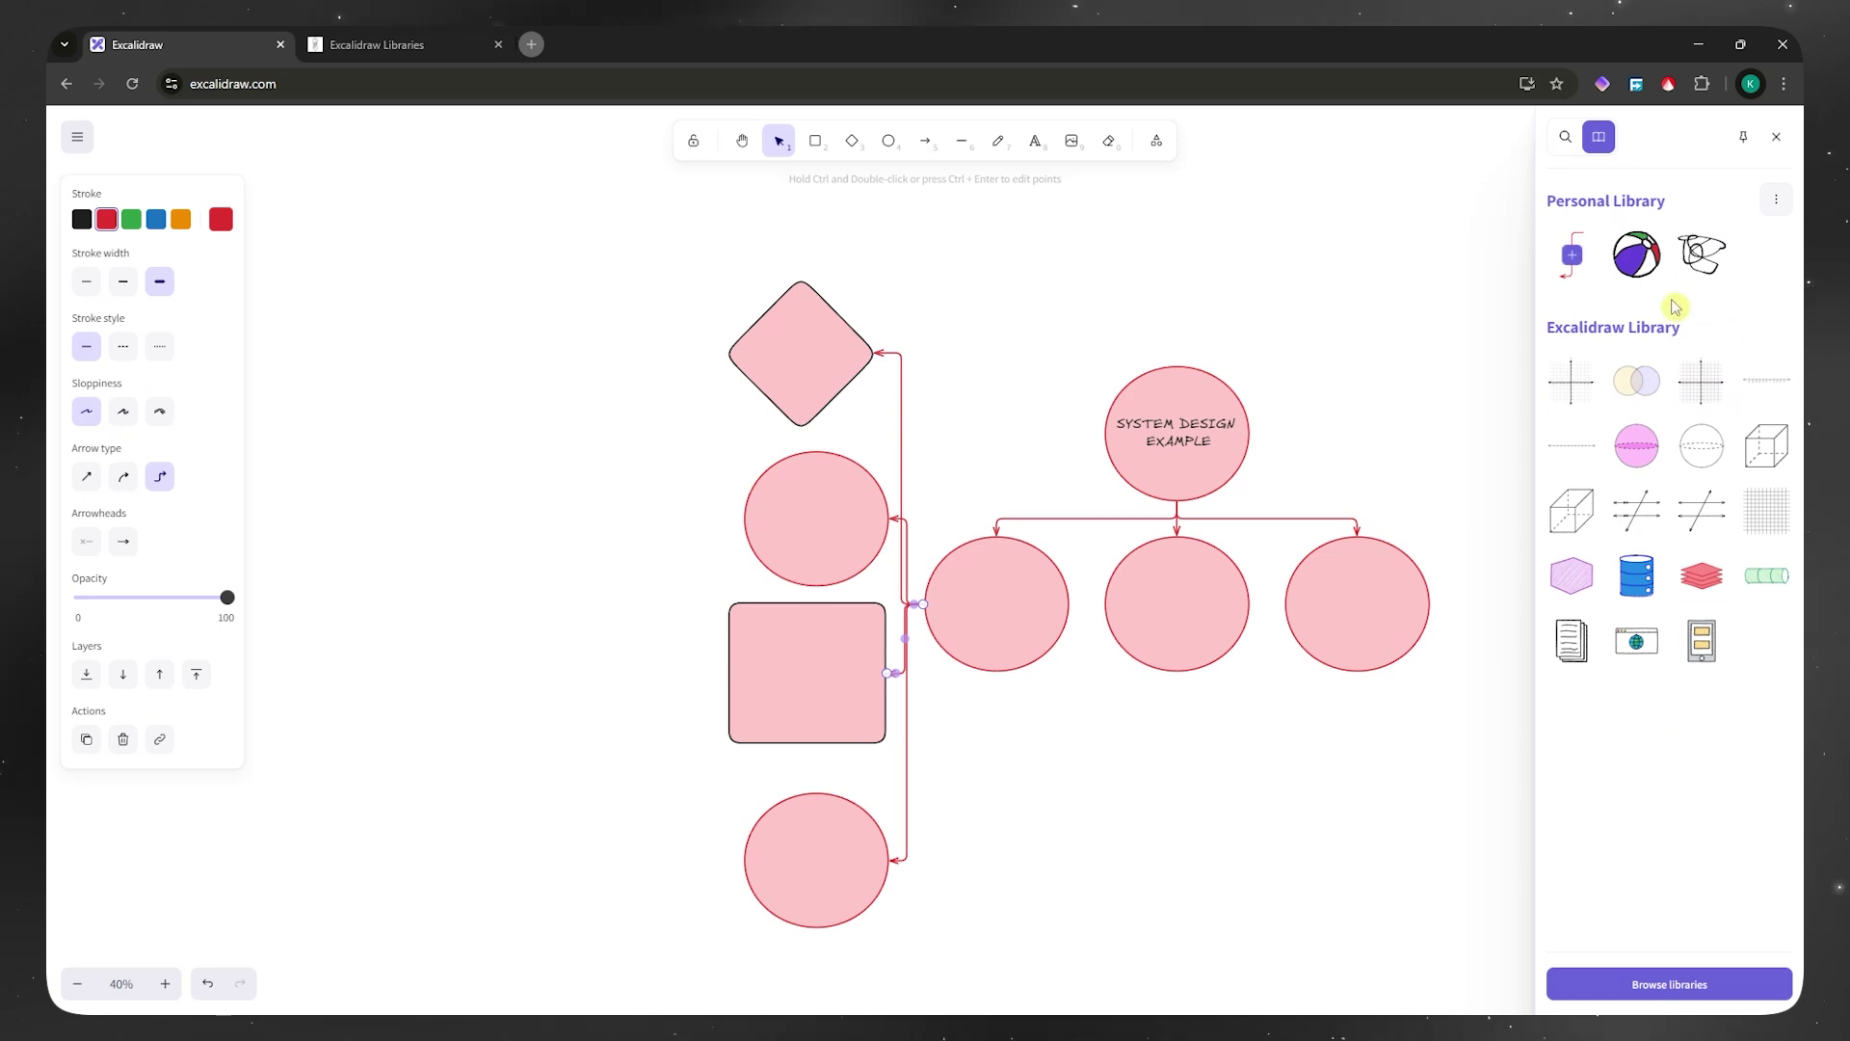
# Browse the public libraries and add the Stick Figures collection to Excalidraw.
pyautogui.click(1672, 983)
pyautogui.scroll(-5, 770, 535)
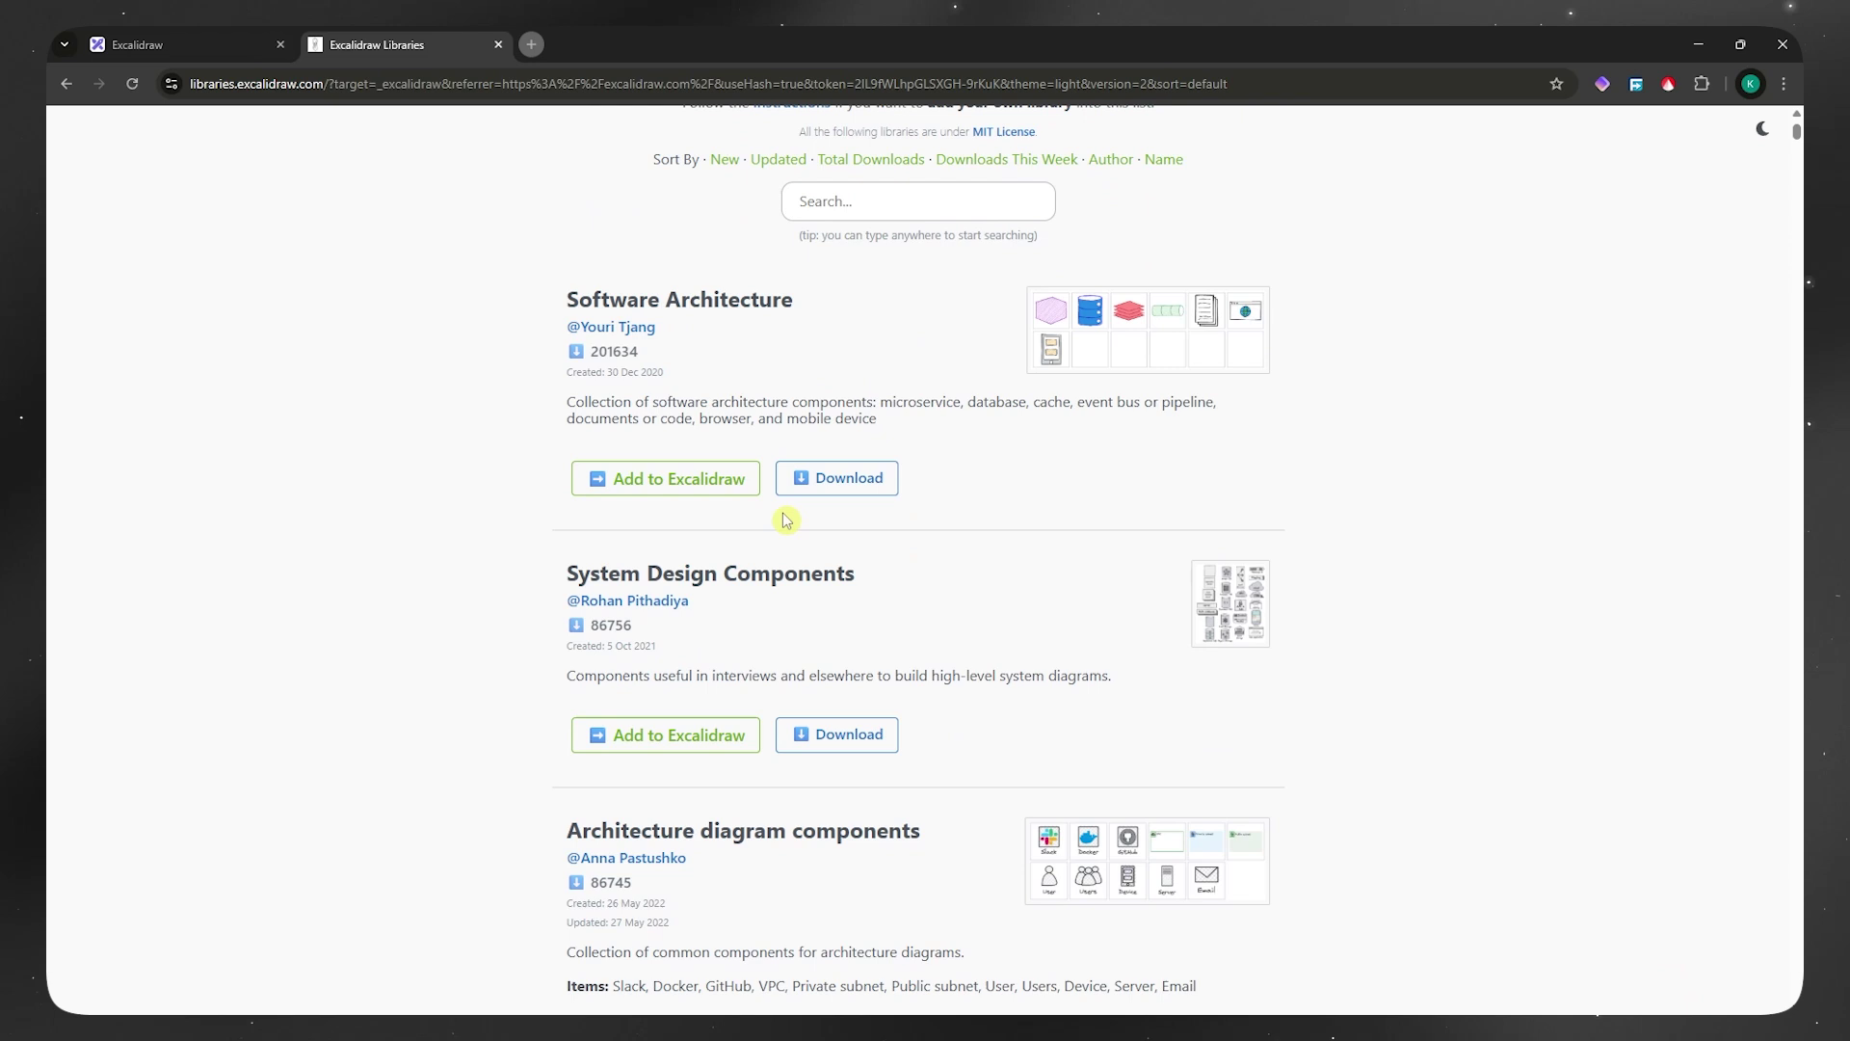
pyautogui.scroll(-2, 995, 556)
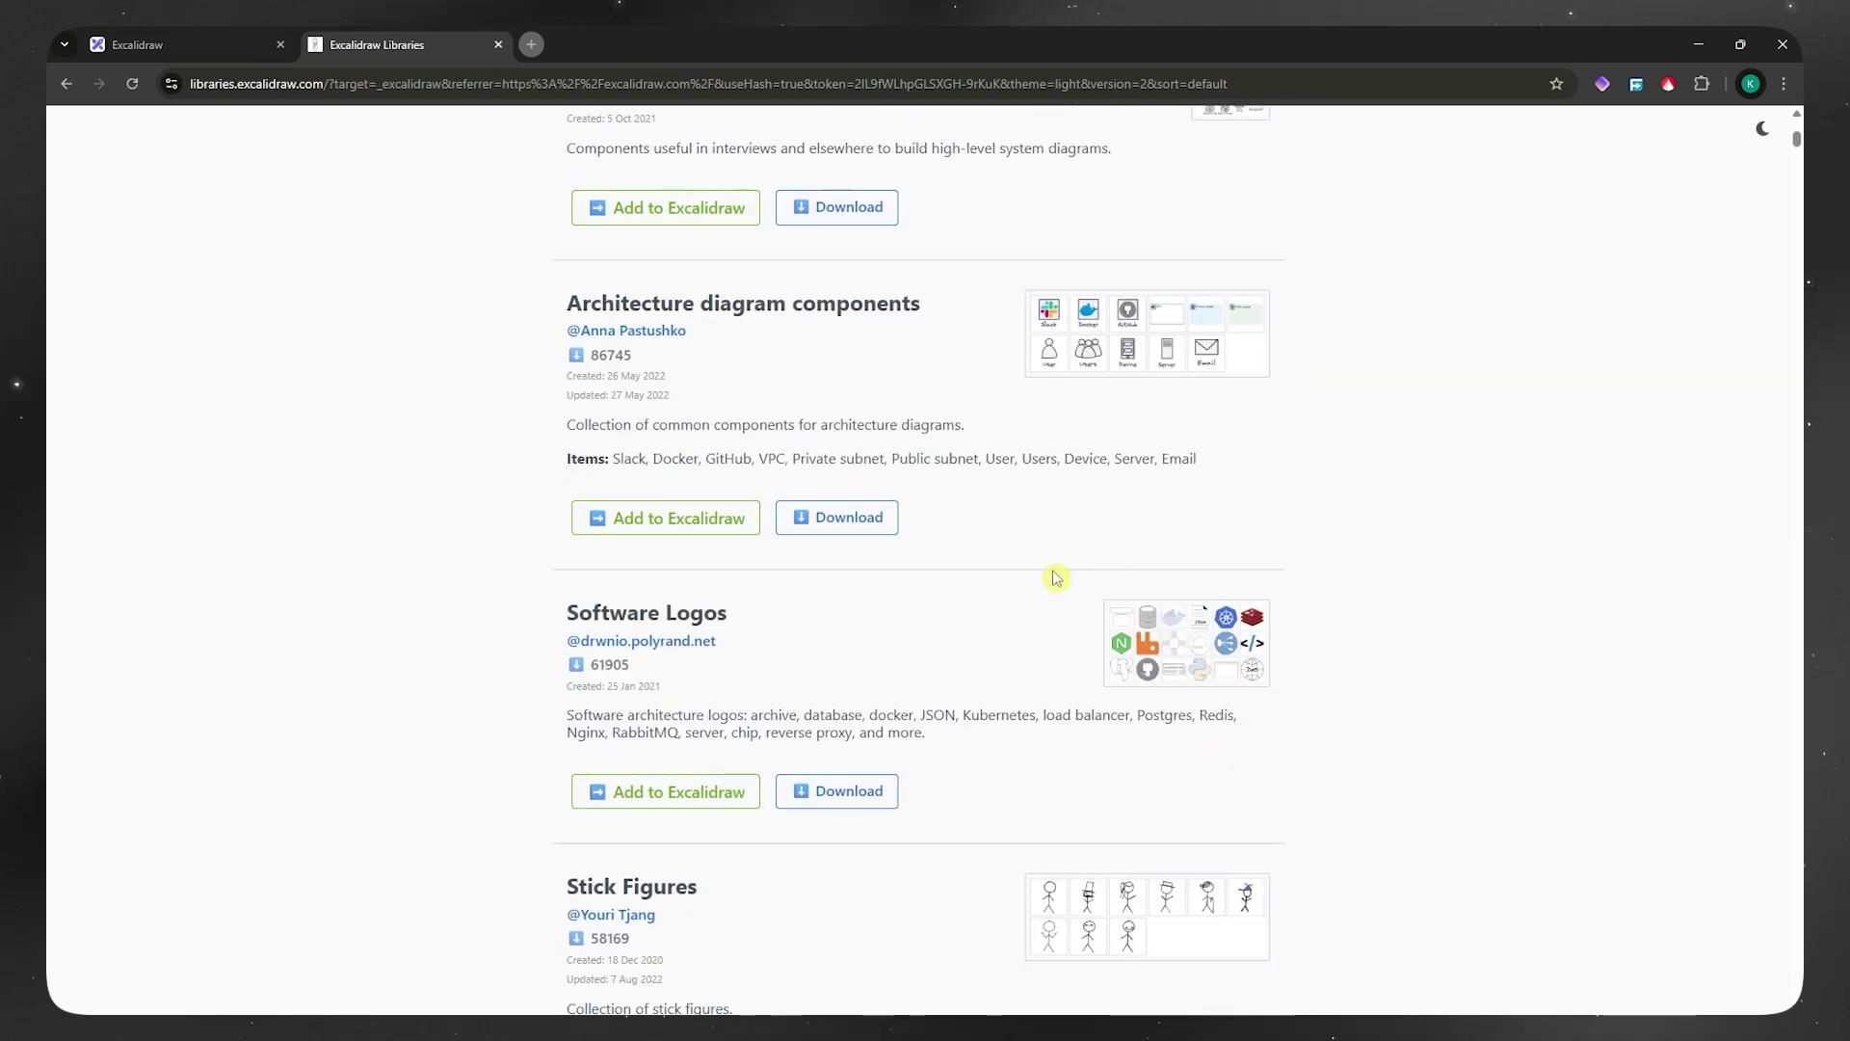
pyautogui.scroll(-5, 1057, 578)
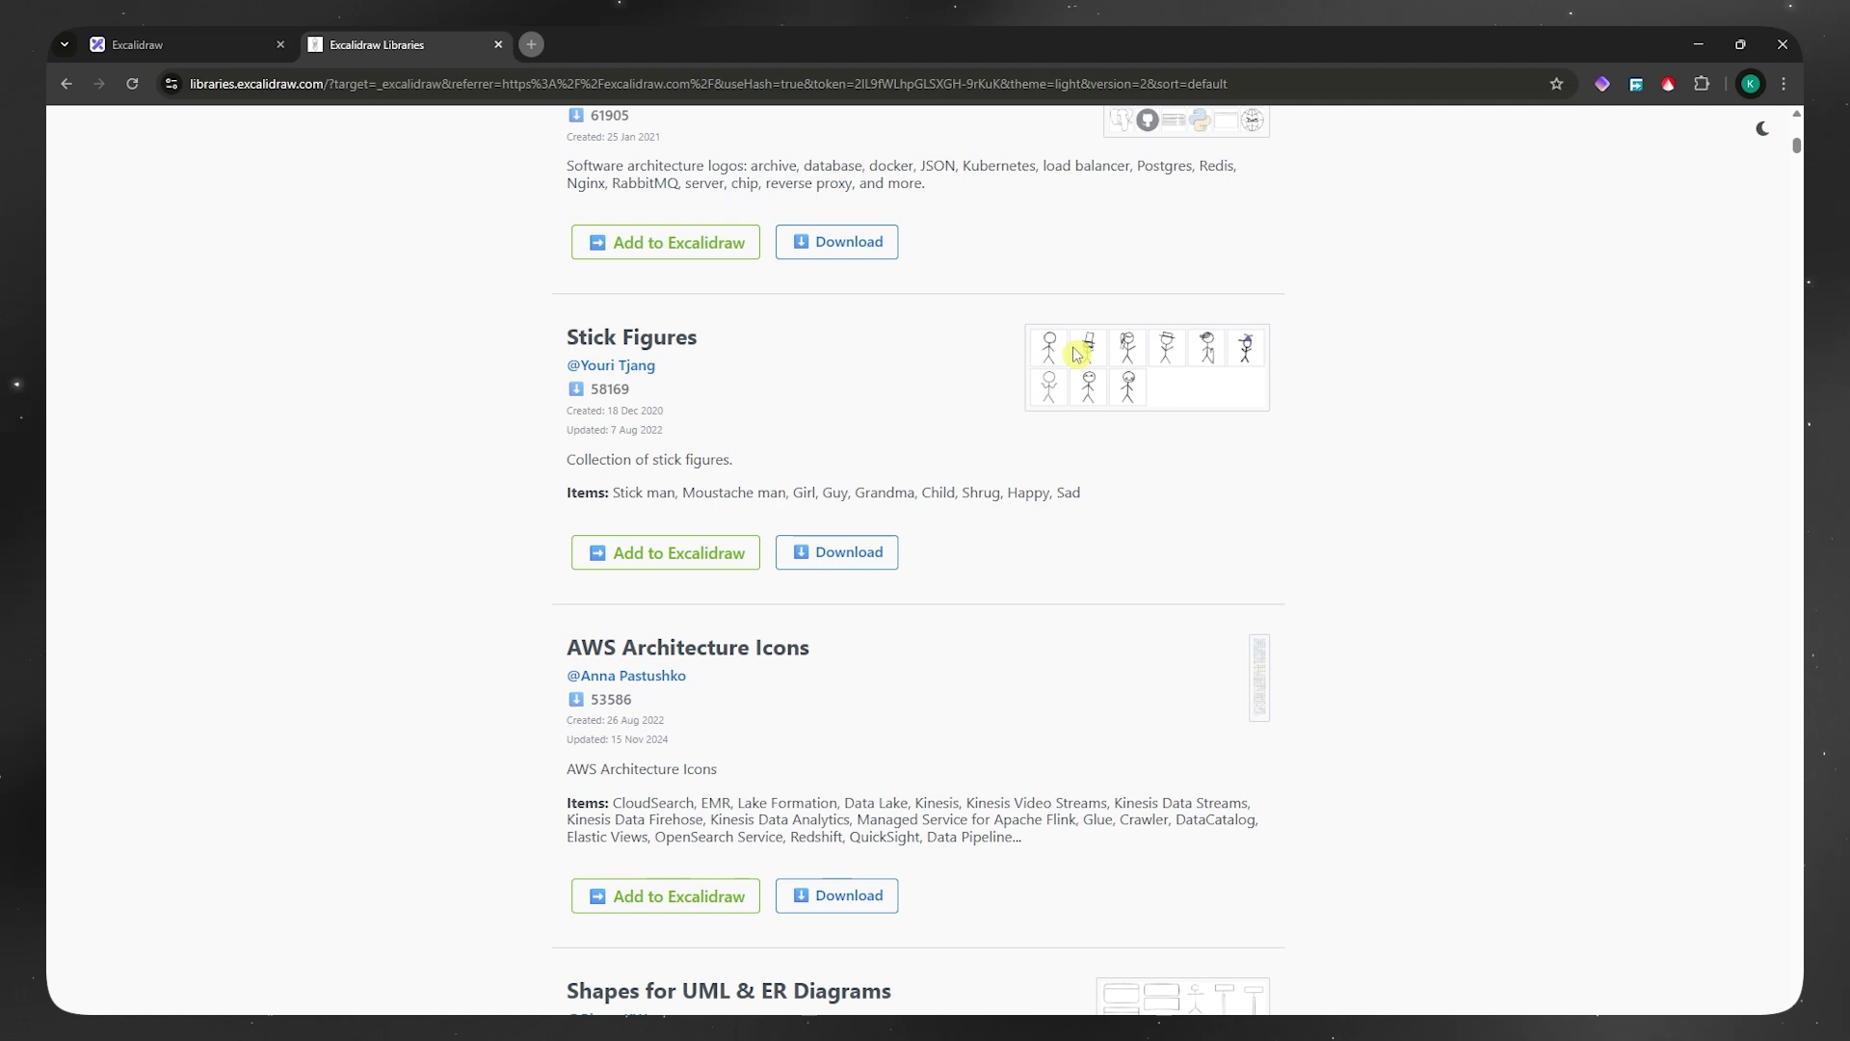
pyautogui.click(673, 558)
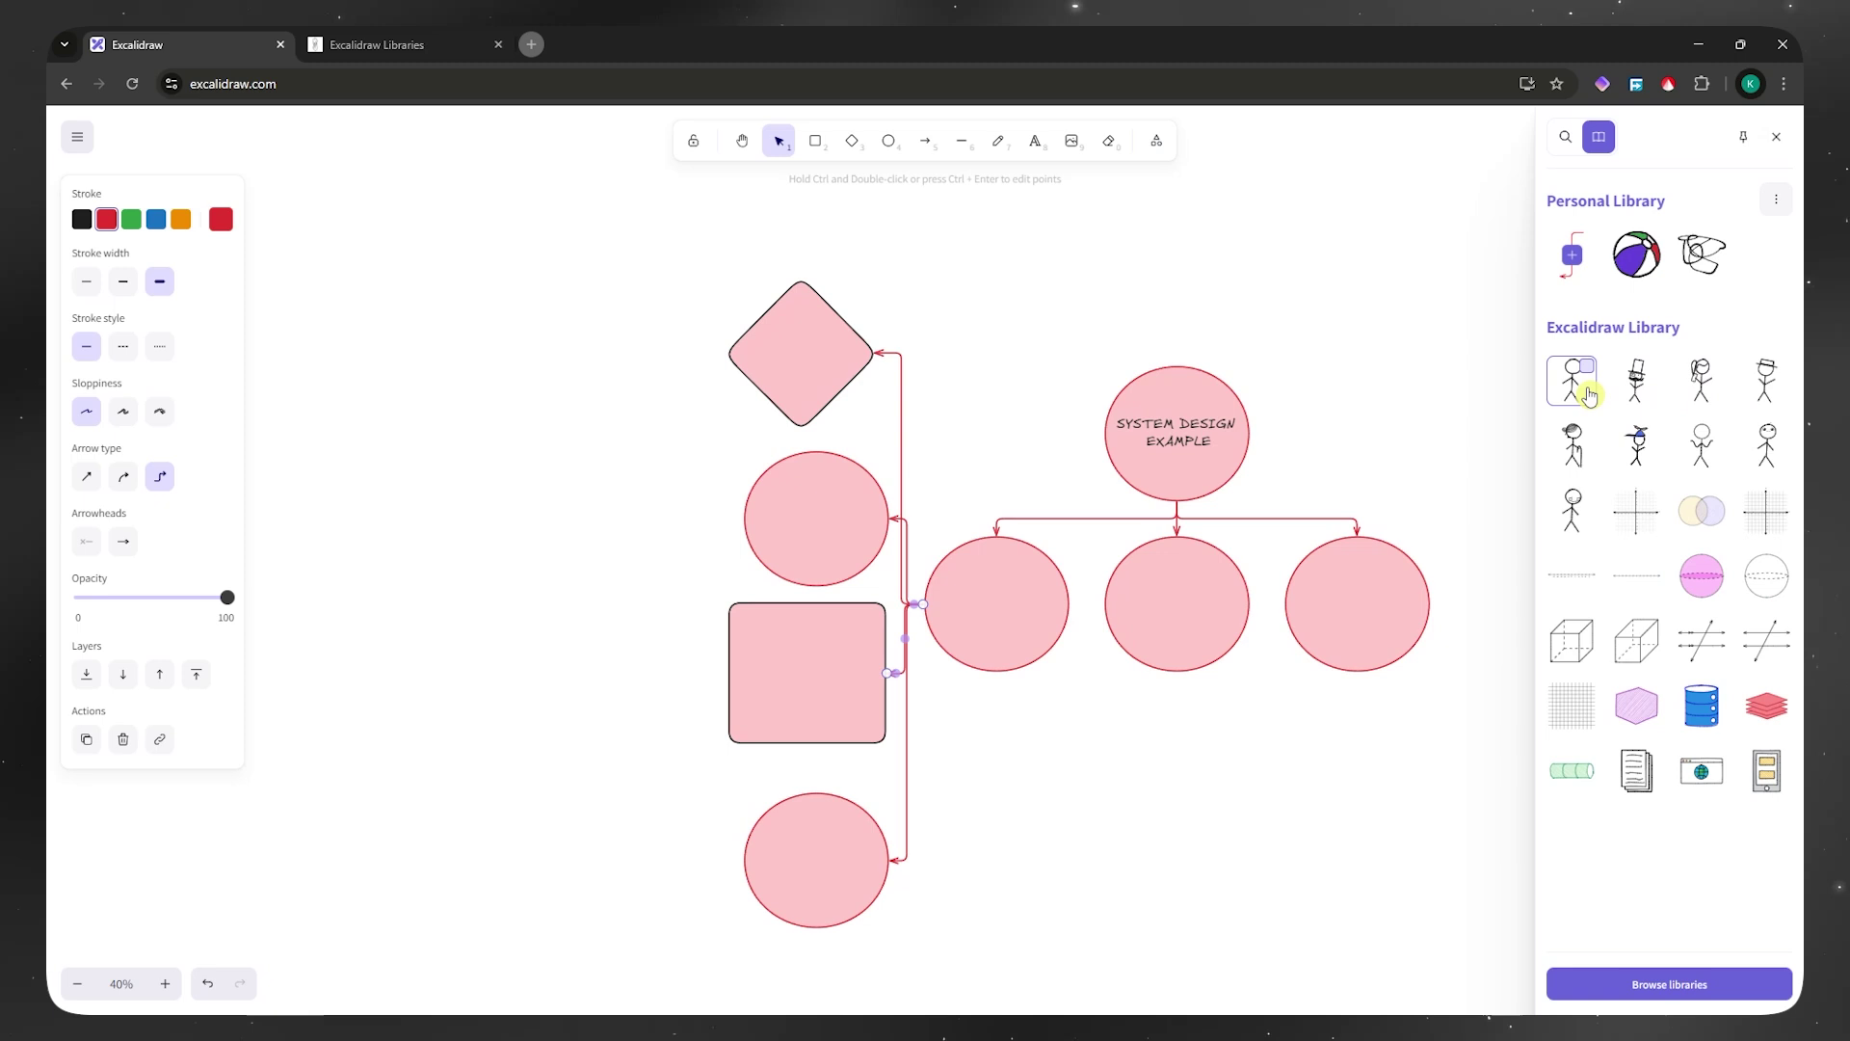
# Place a library stick figure with red stroke and pink background, positioned left of the diagram.
pyautogui.moveTo(1574, 397); pyautogui.dragTo(755, 296)
pyautogui.moveTo(646, 264); pyautogui.dragTo(562, 570)
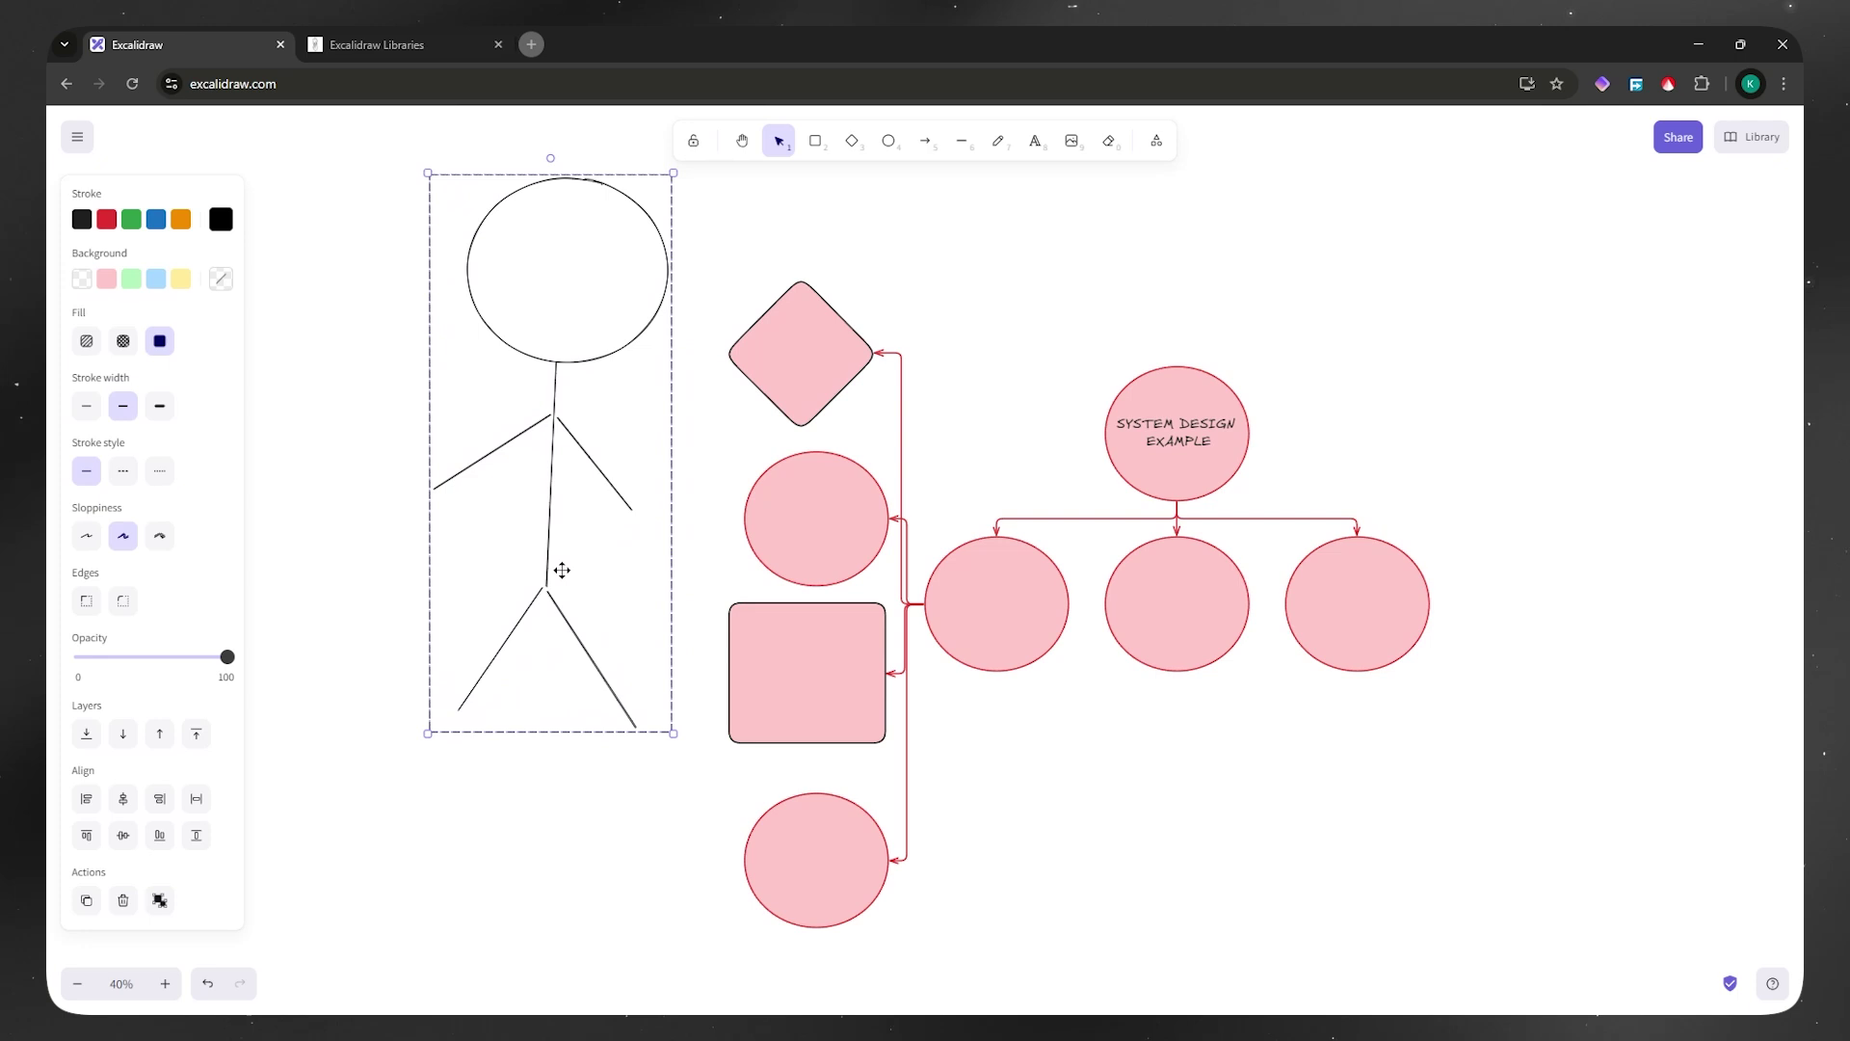
pyautogui.click(106, 219)
pyautogui.click(105, 279)
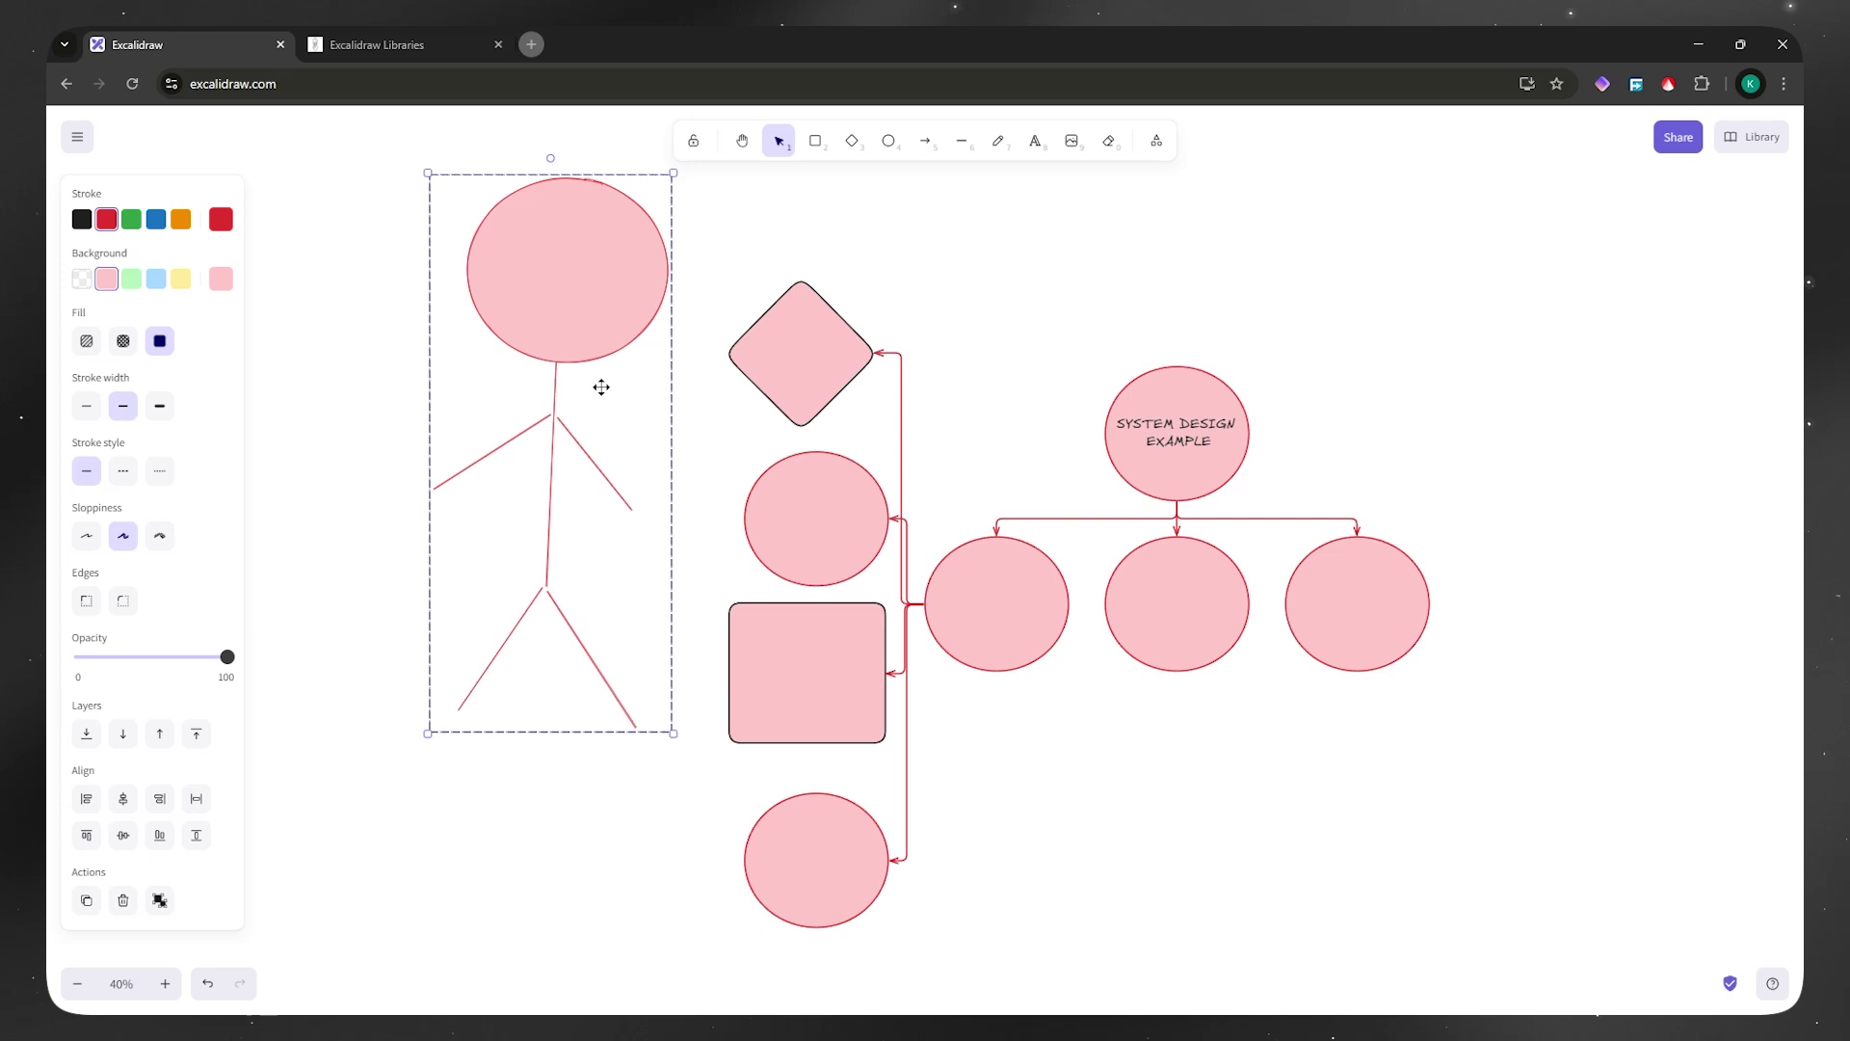
pyautogui.moveTo(566, 274); pyautogui.dragTo(519, 424)
pyautogui.click(1346, 319)
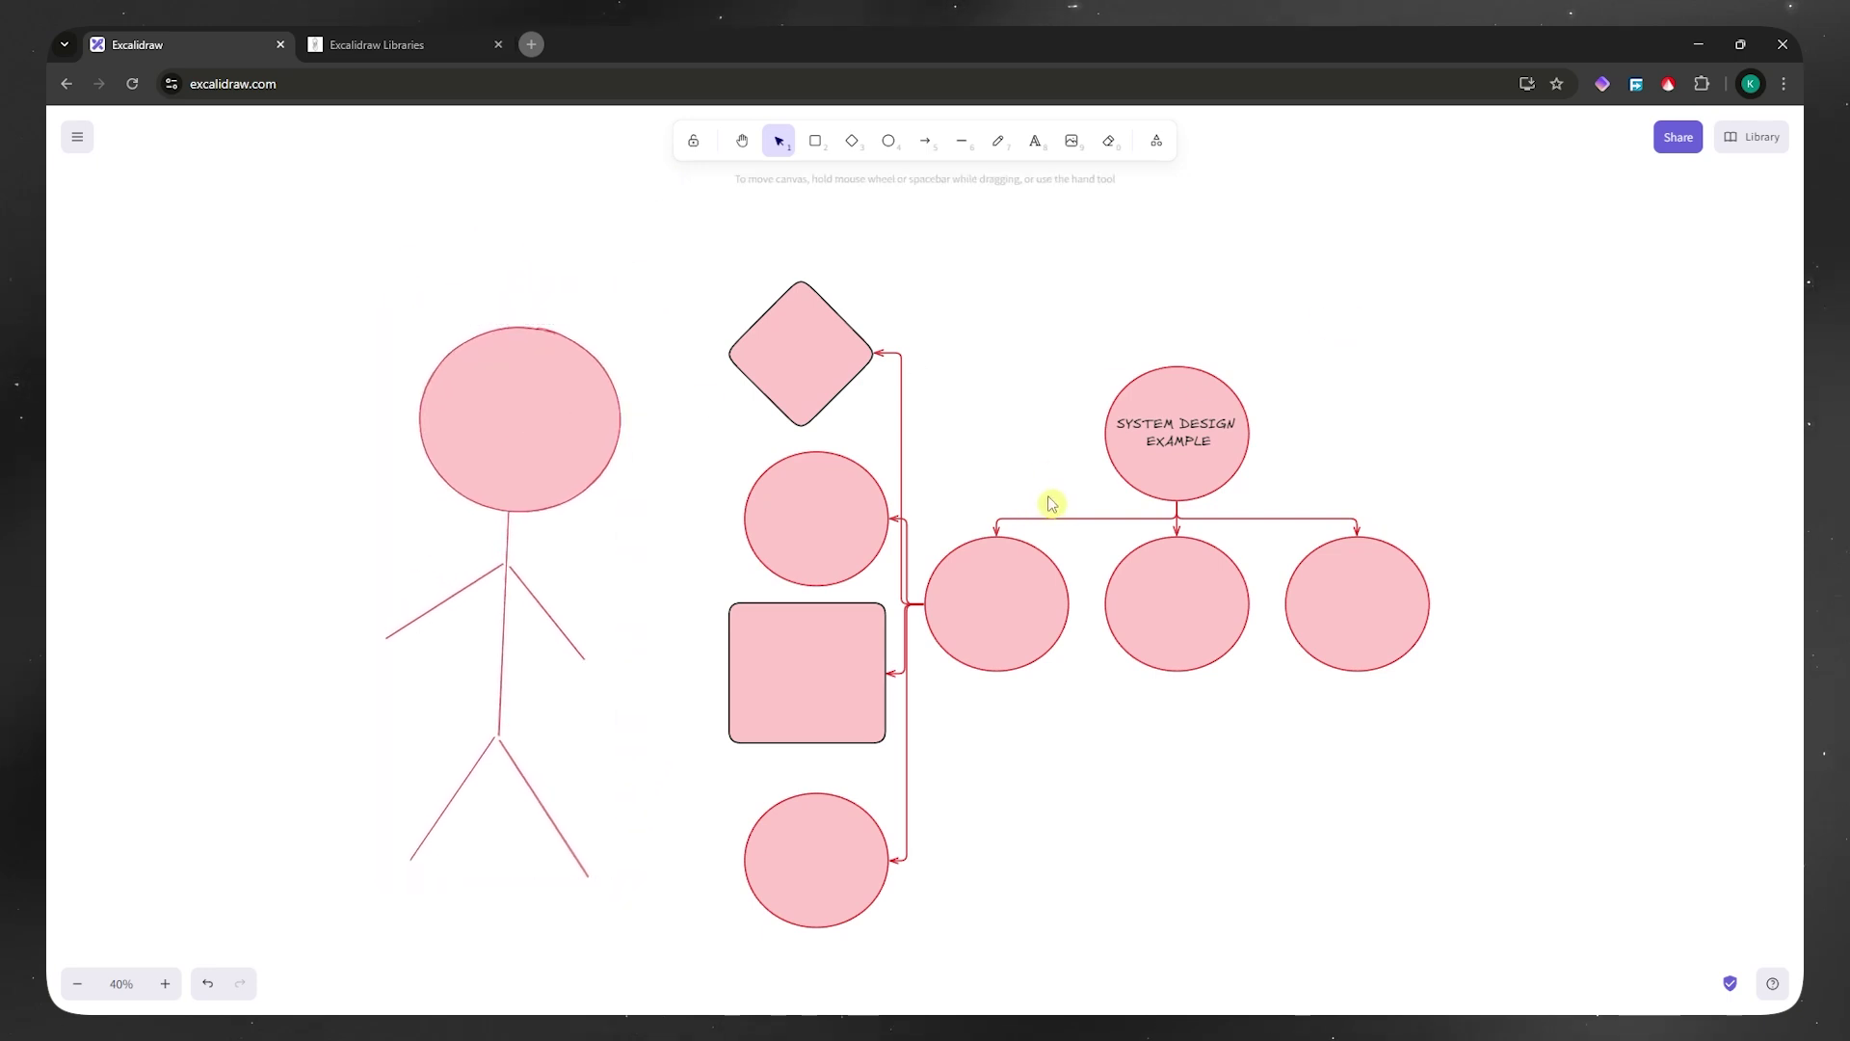
pyautogui.click(1755, 138)
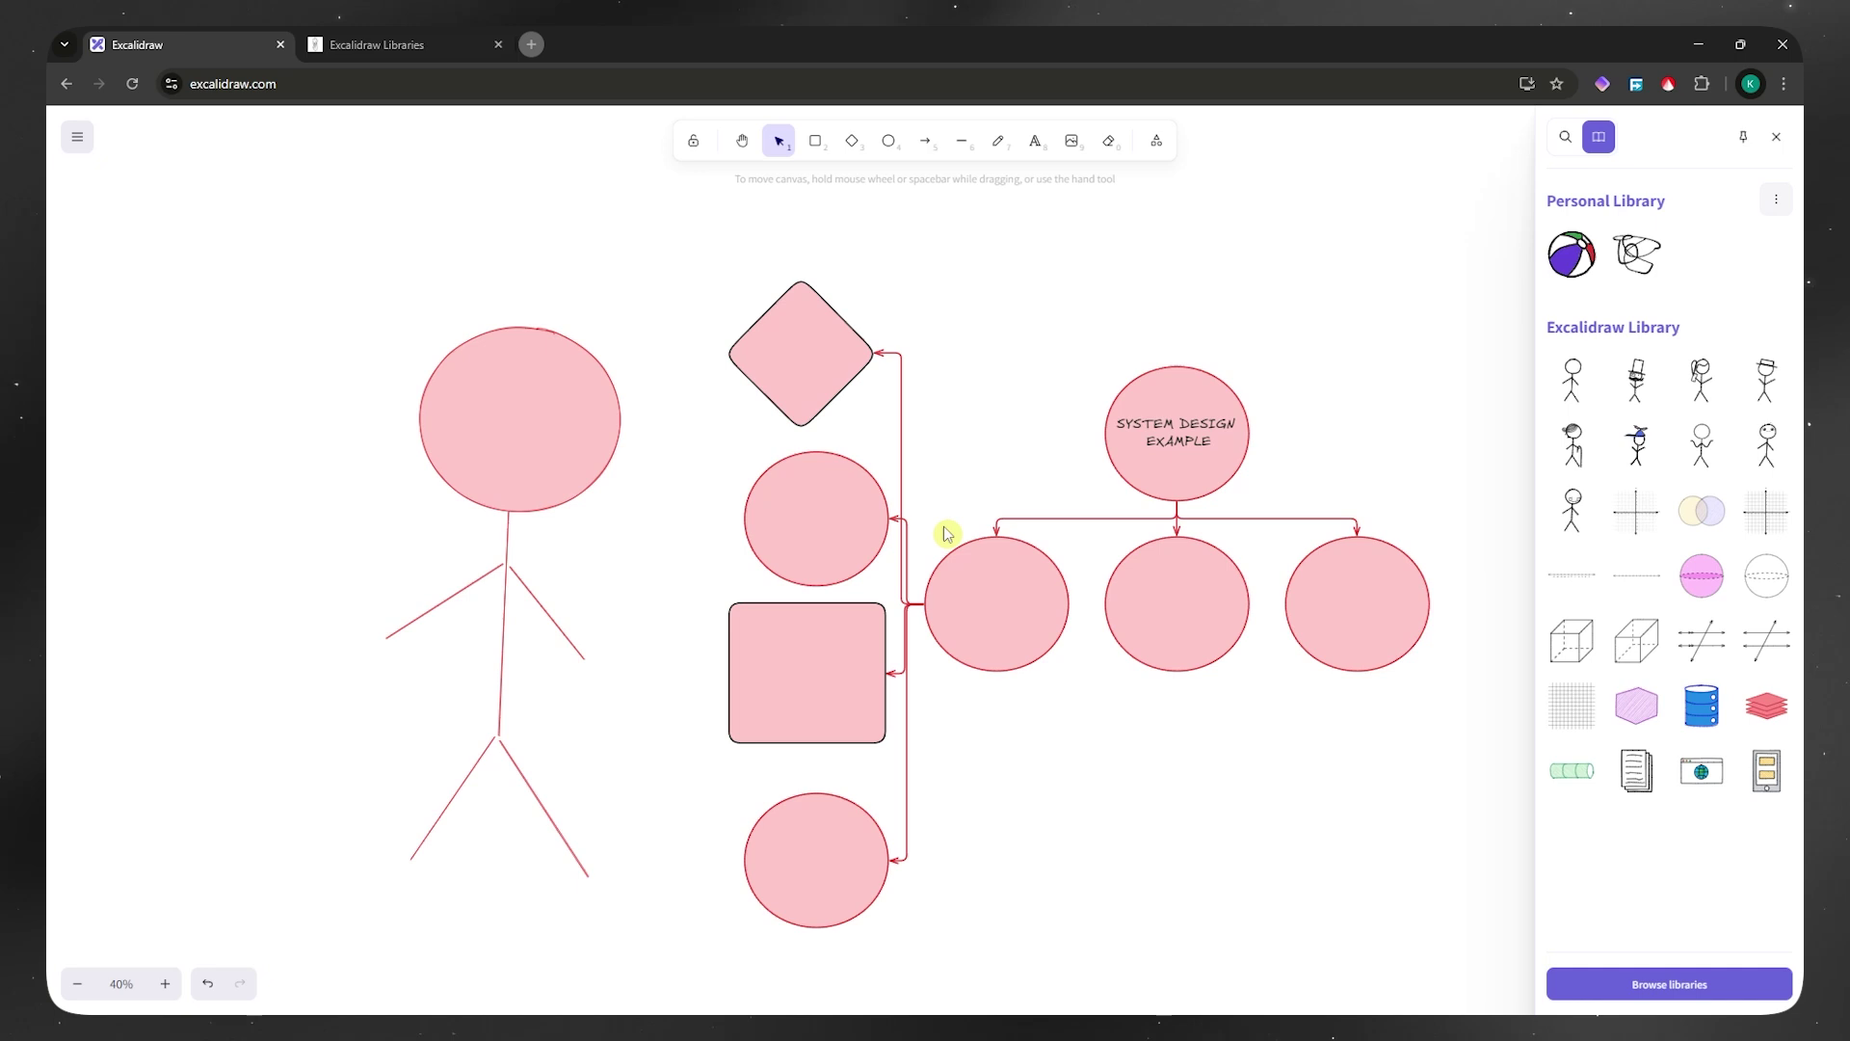
# Insert the saved elbow arrow from Personal Library and attach it running left from the diamond.
pyautogui.click(906, 528)
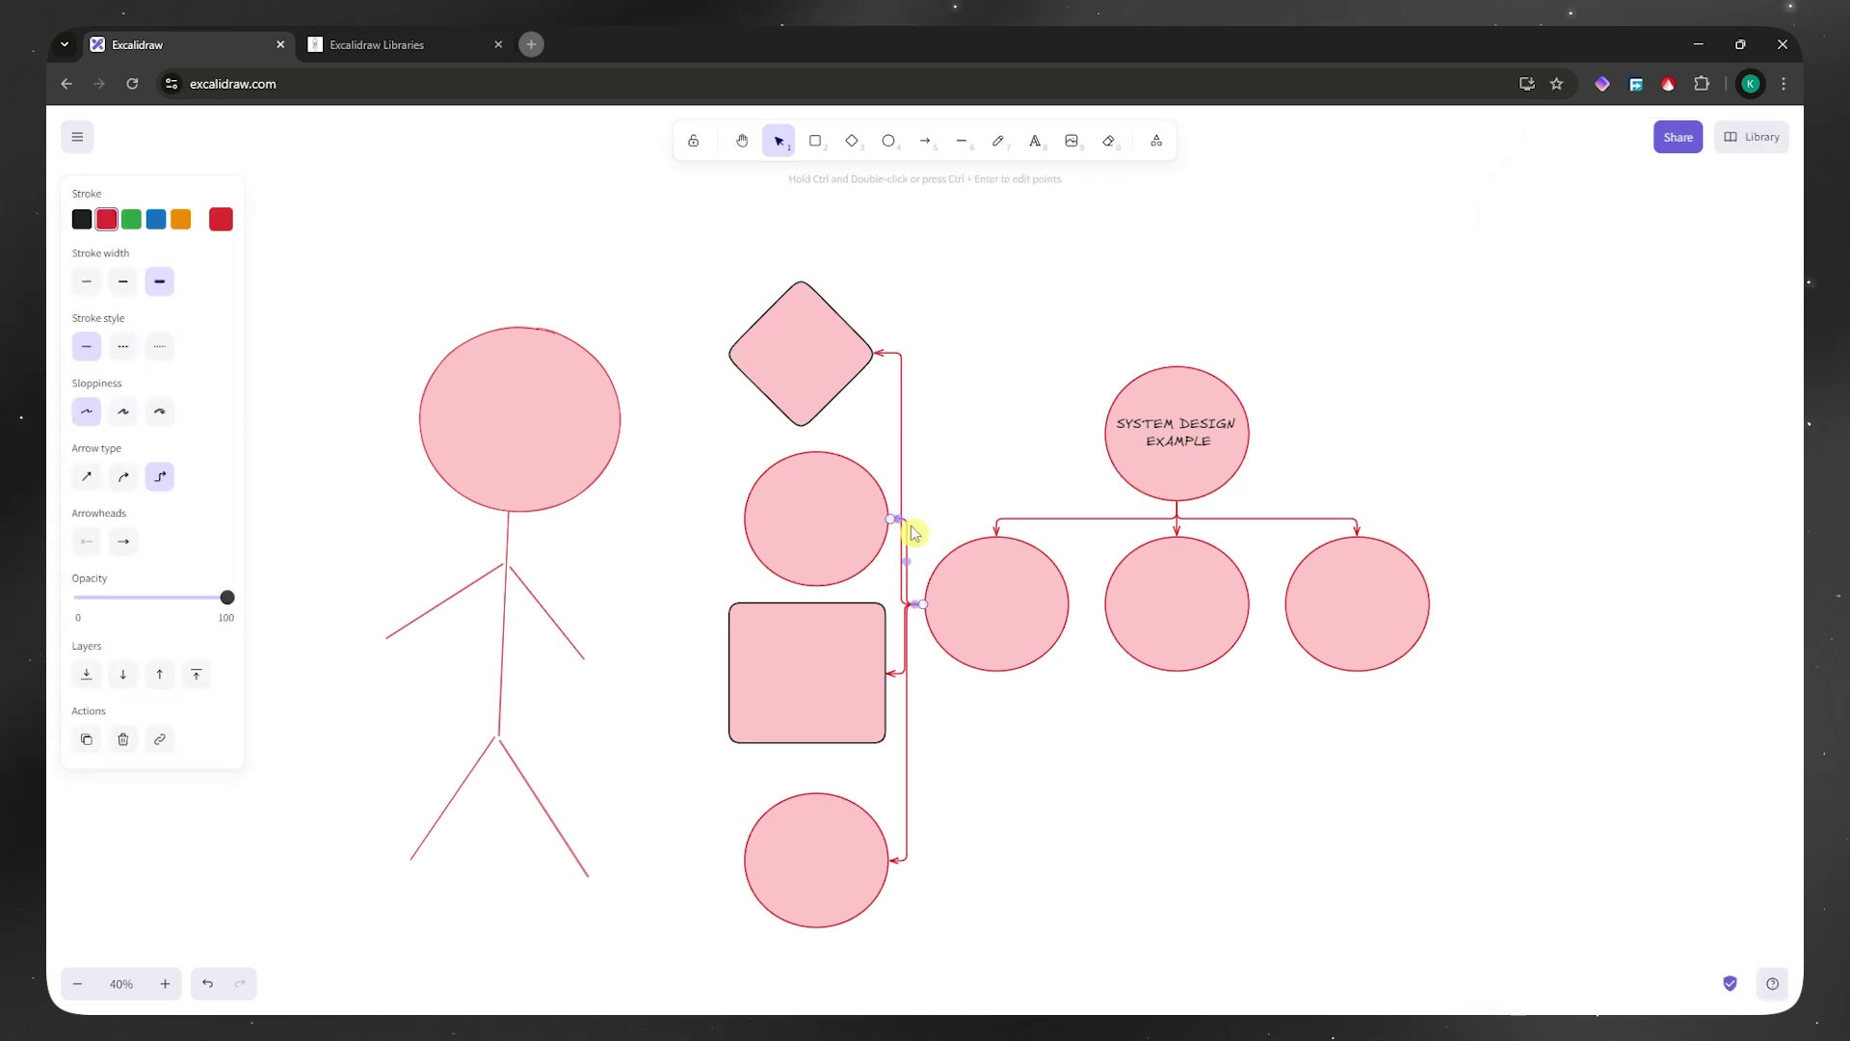
pyautogui.click(1768, 138)
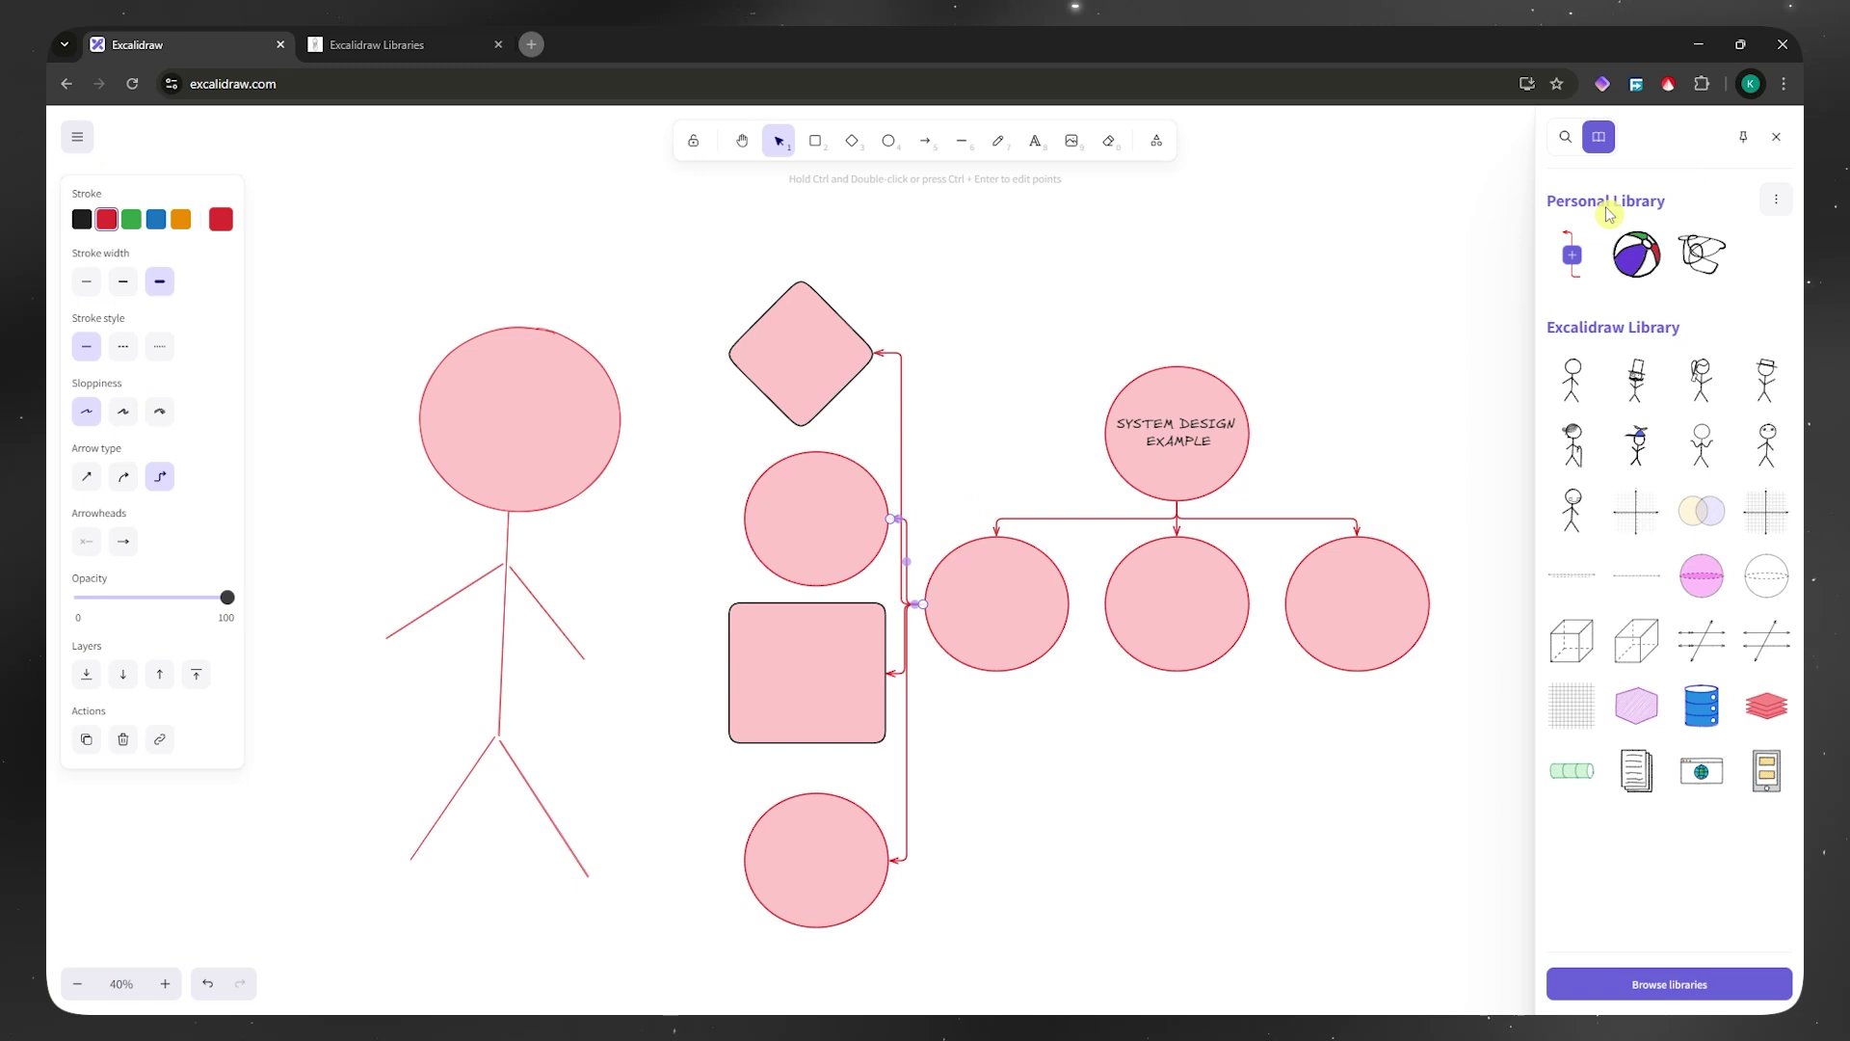
pyautogui.click(1577, 262)
pyautogui.click(1577, 262)
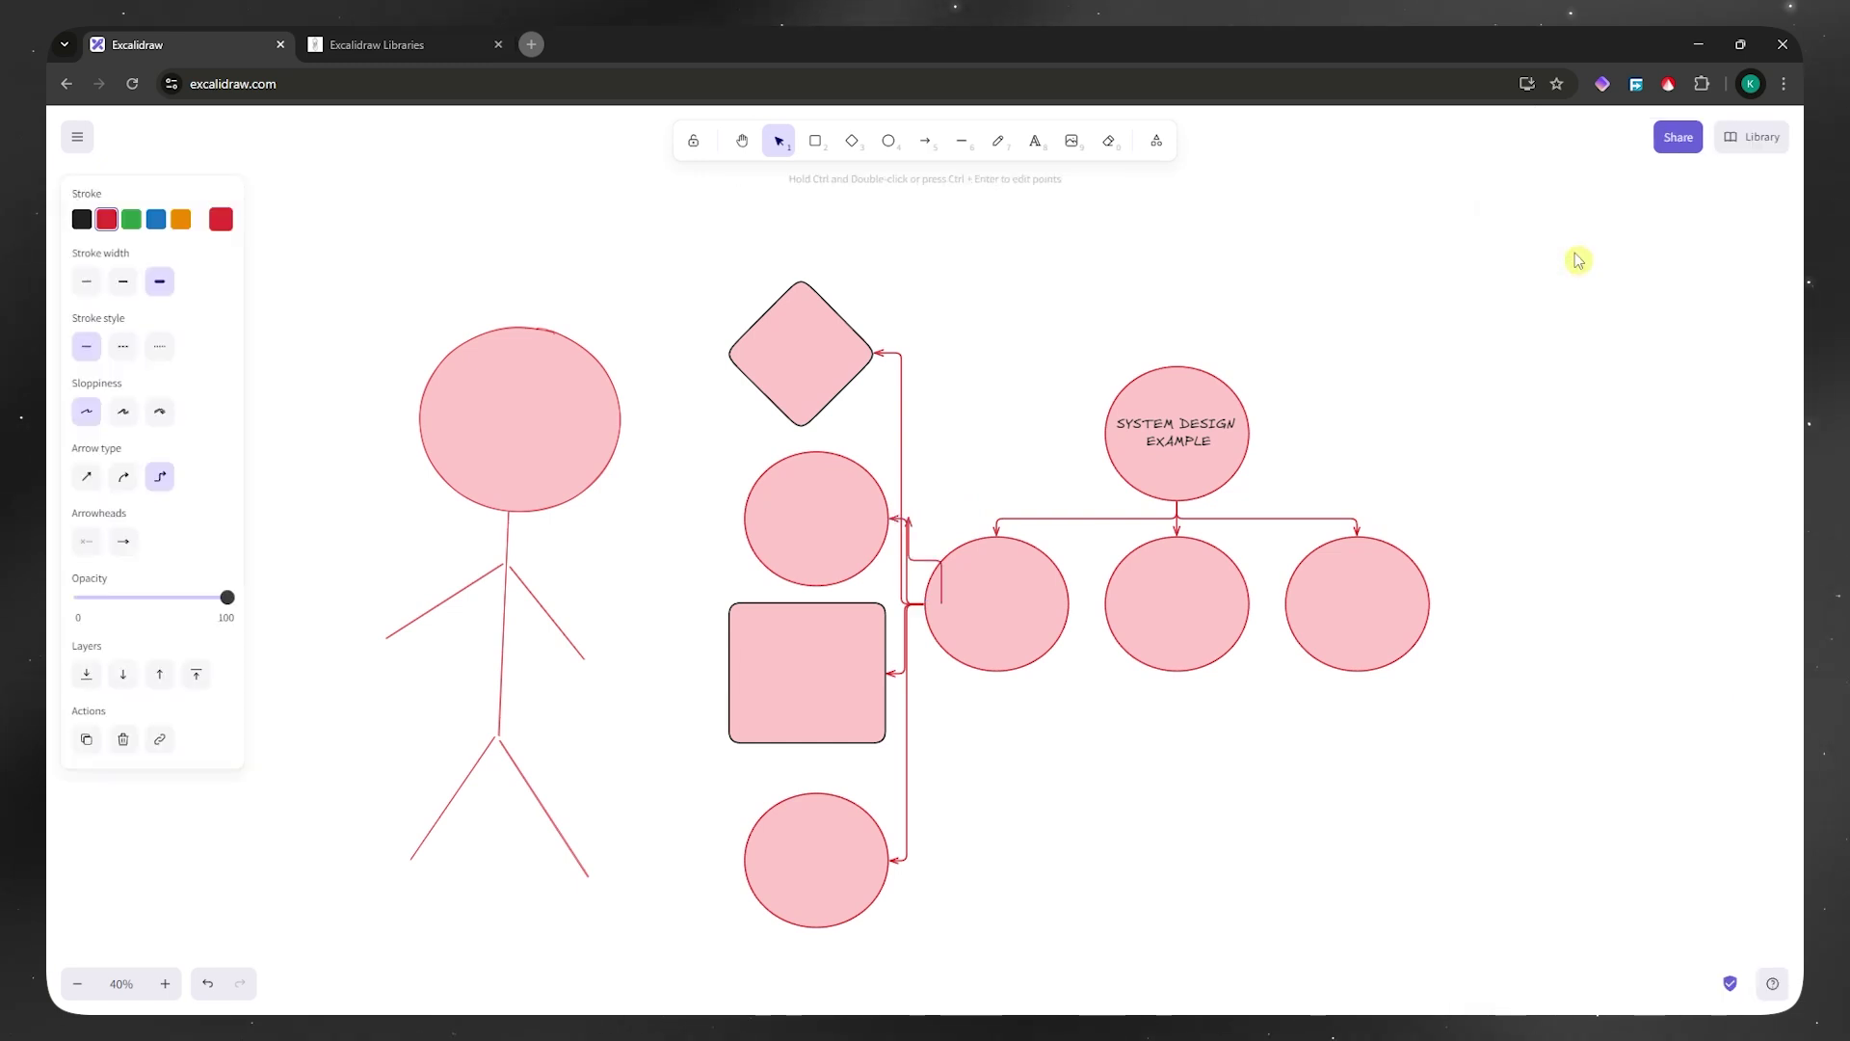
pyautogui.moveTo(958, 537); pyautogui.dragTo(737, 359)
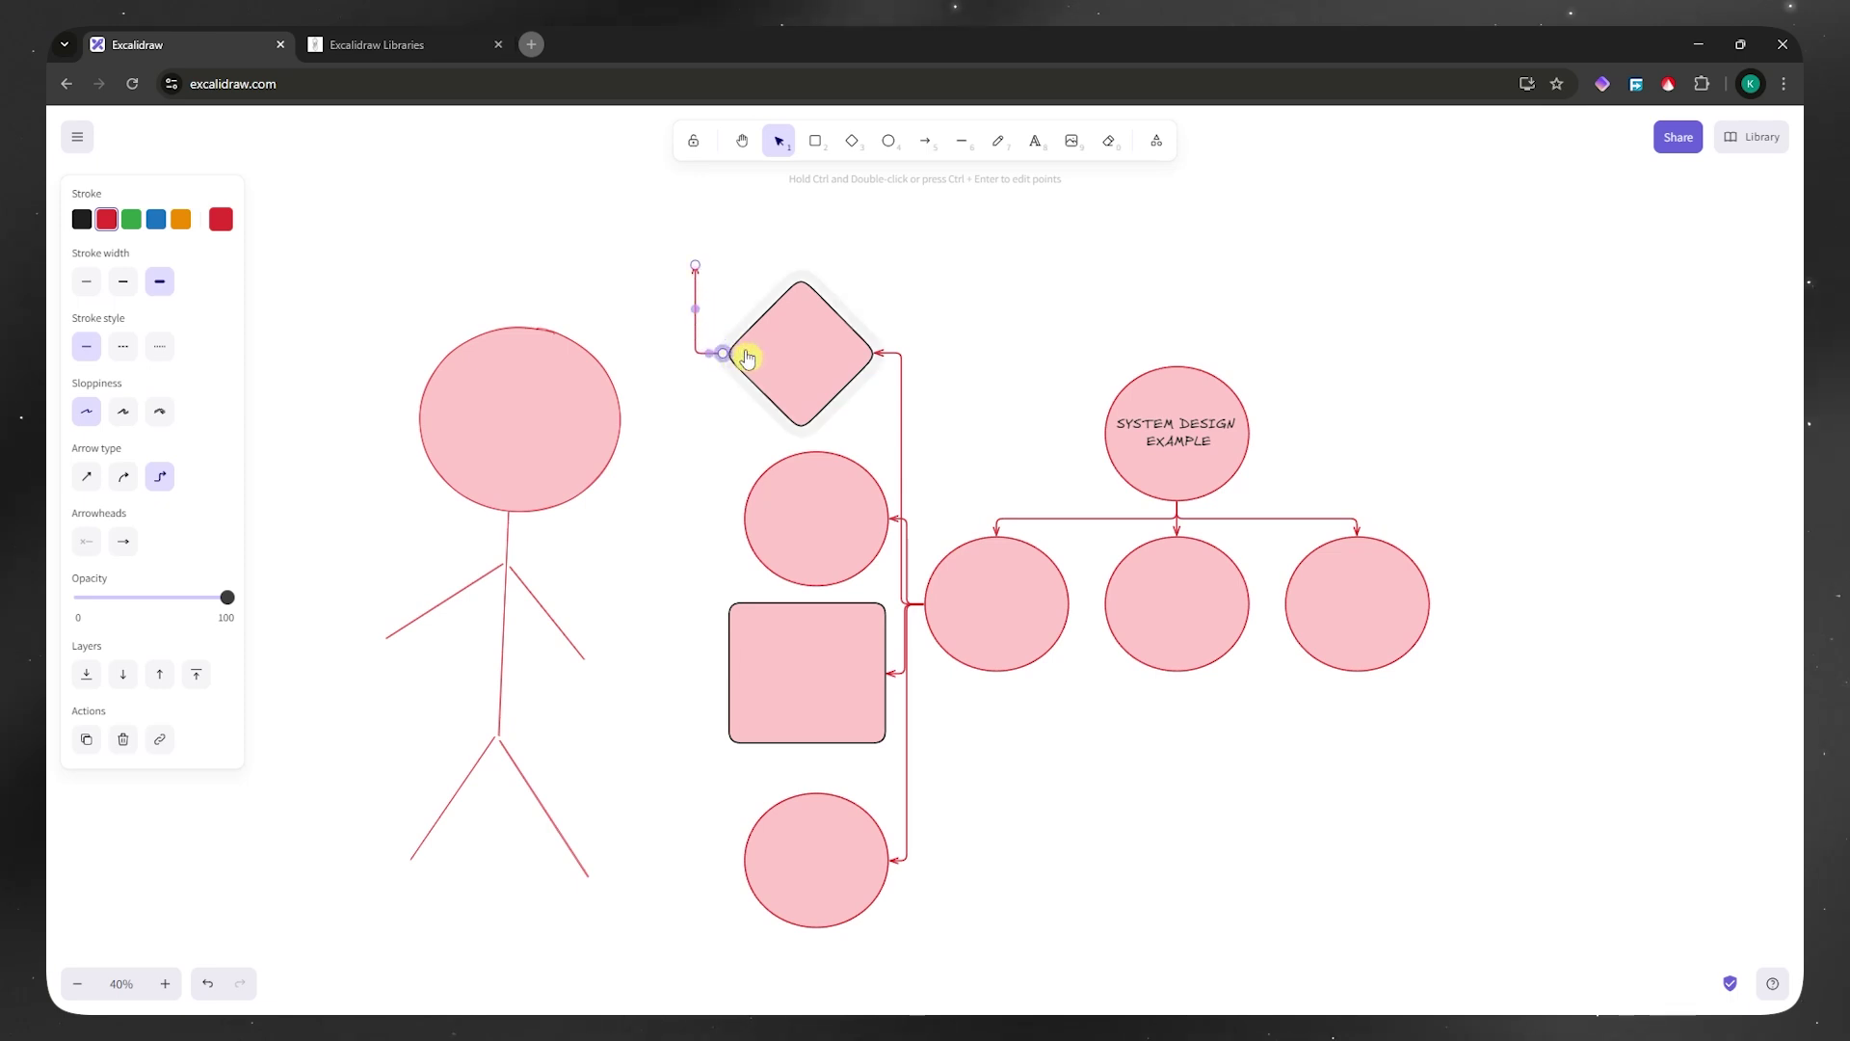
pyautogui.moveTo(695, 268)
pyautogui.mouseDown()
pyautogui.moveTo(632, 298)
pyautogui.moveTo(621, 369)
pyautogui.moveTo(623, 293)
pyautogui.moveTo(748, 378)
pyautogui.moveTo(649, 276)
pyautogui.moveTo(593, 289)
pyautogui.moveTo(628, 298)
pyautogui.mouseUp()
# Draw a pink rectangle above the stick figure and bind the elbow arrow to it.
pyautogui.click(815, 140)
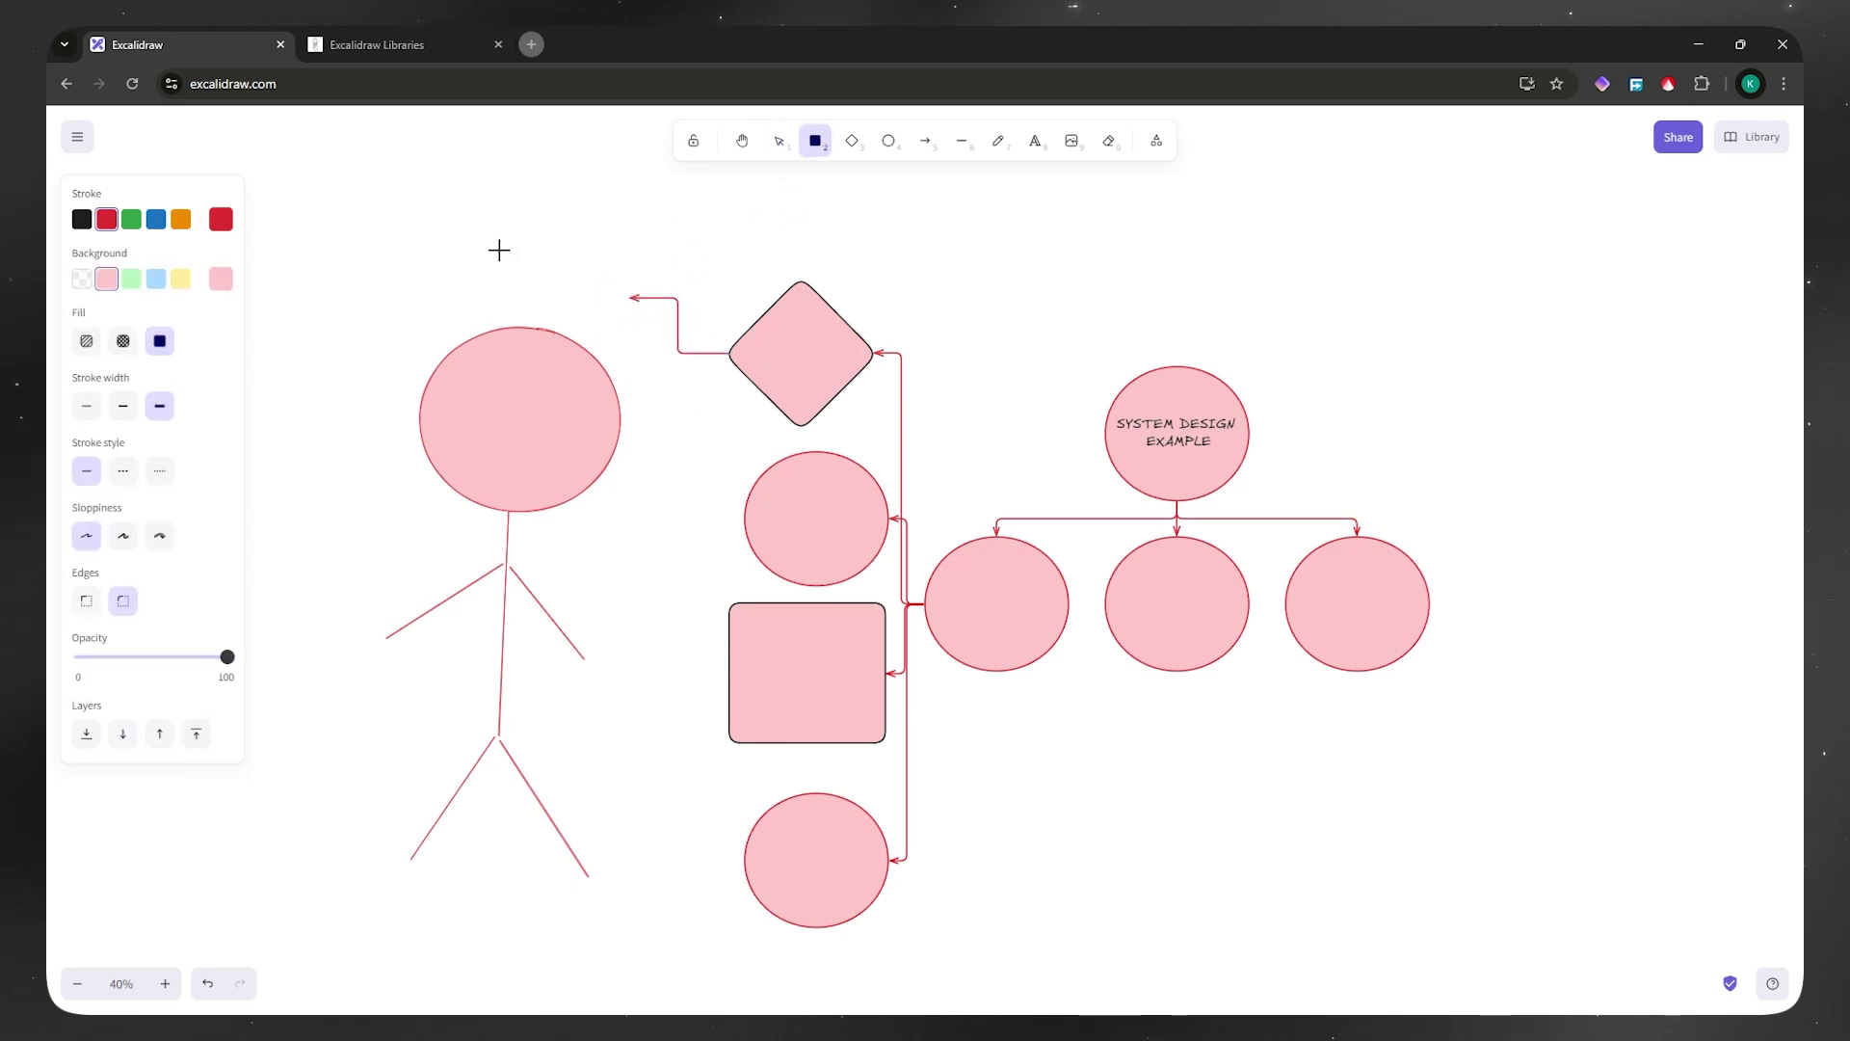
pyautogui.moveTo(470, 220)
pyautogui.mouseDown()
pyautogui.moveTo(610, 316)
pyautogui.moveTo(612, 266)
pyautogui.mouseUp()
pyautogui.click(631, 298)
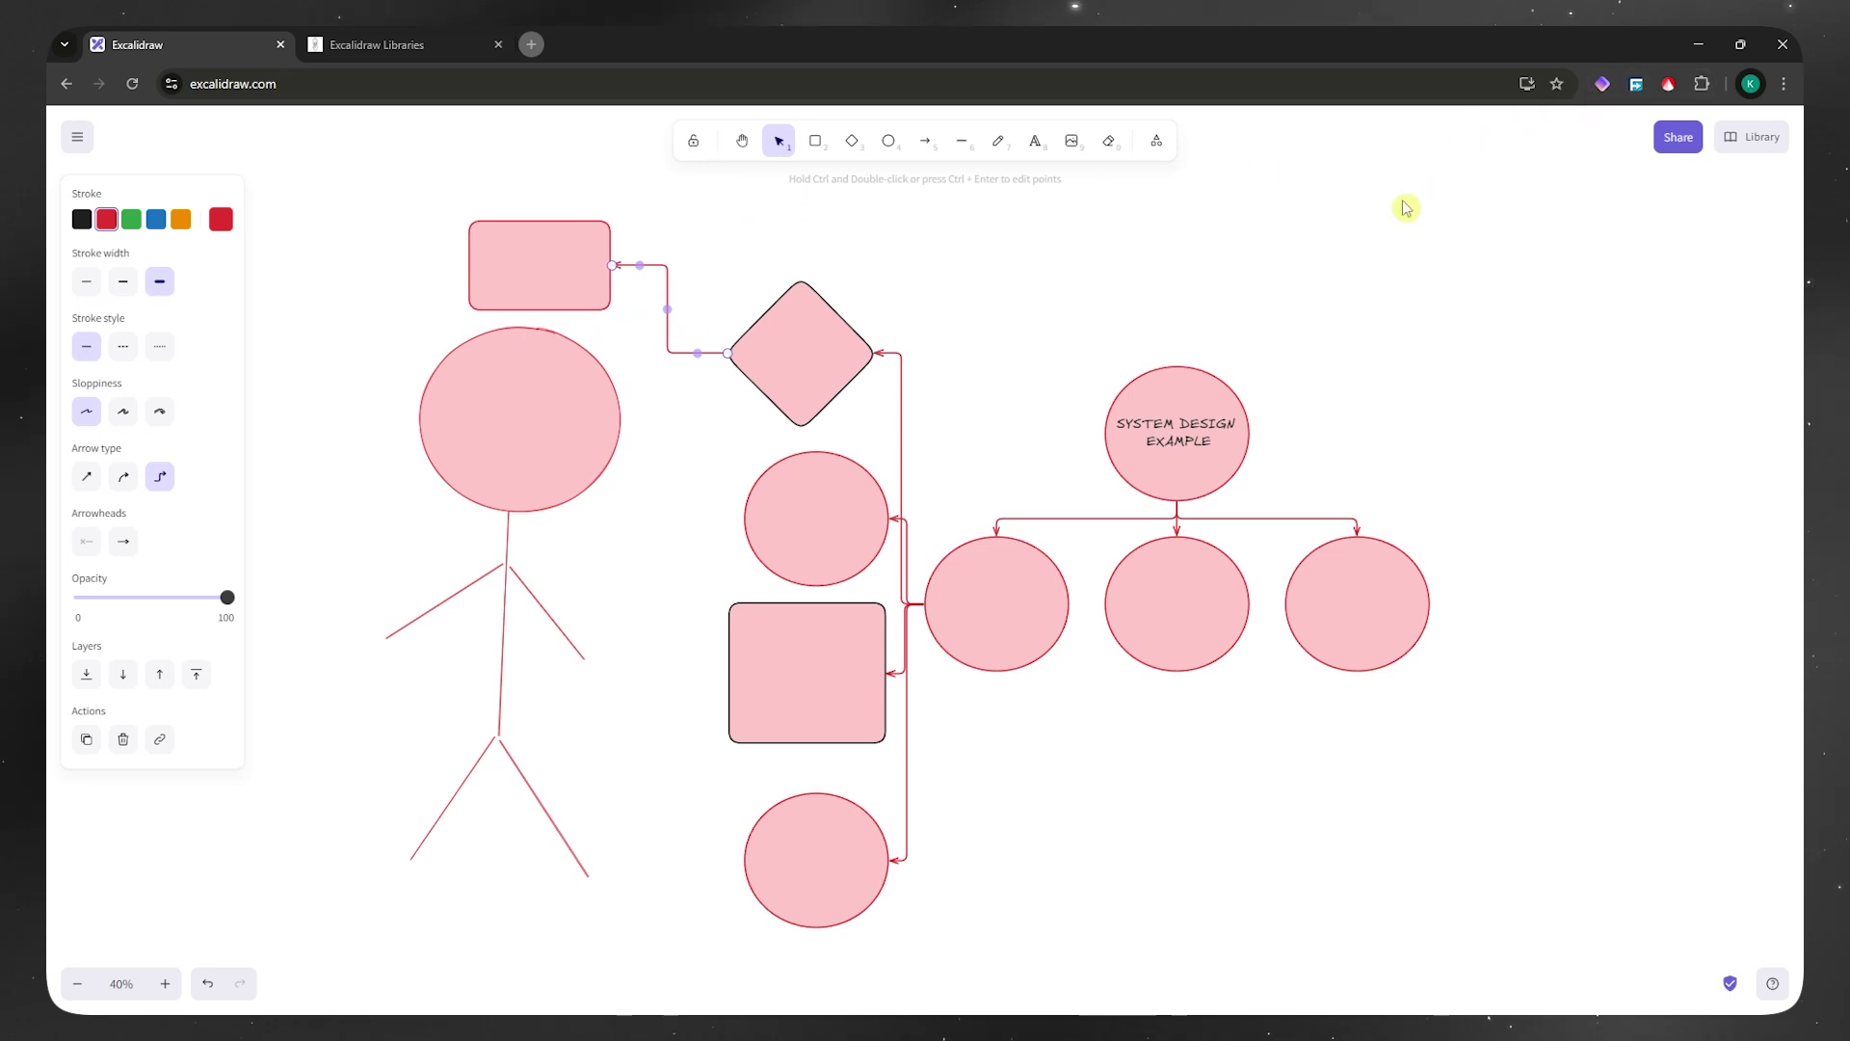
pyautogui.click(1744, 141)
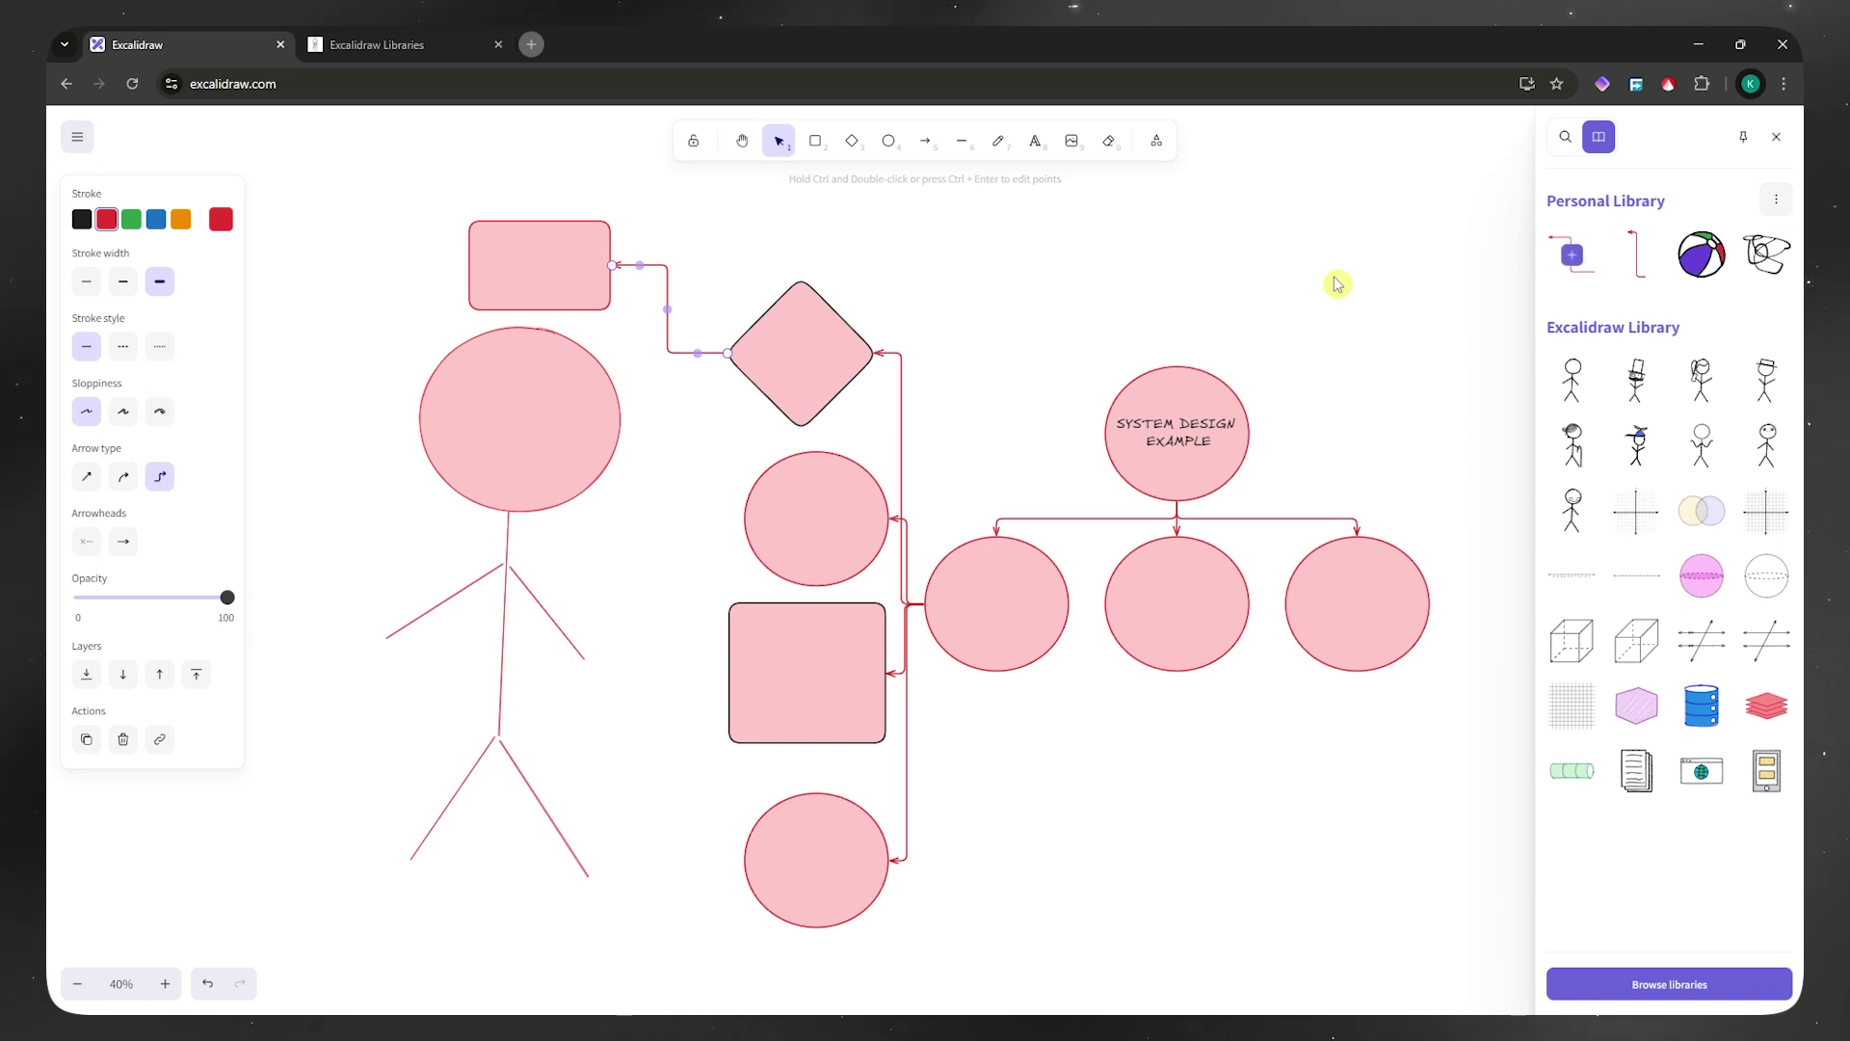
# Close the Library sidebar, view the Save to… options from the main menu, then reopen the menu.
pyautogui.click(1272, 247)
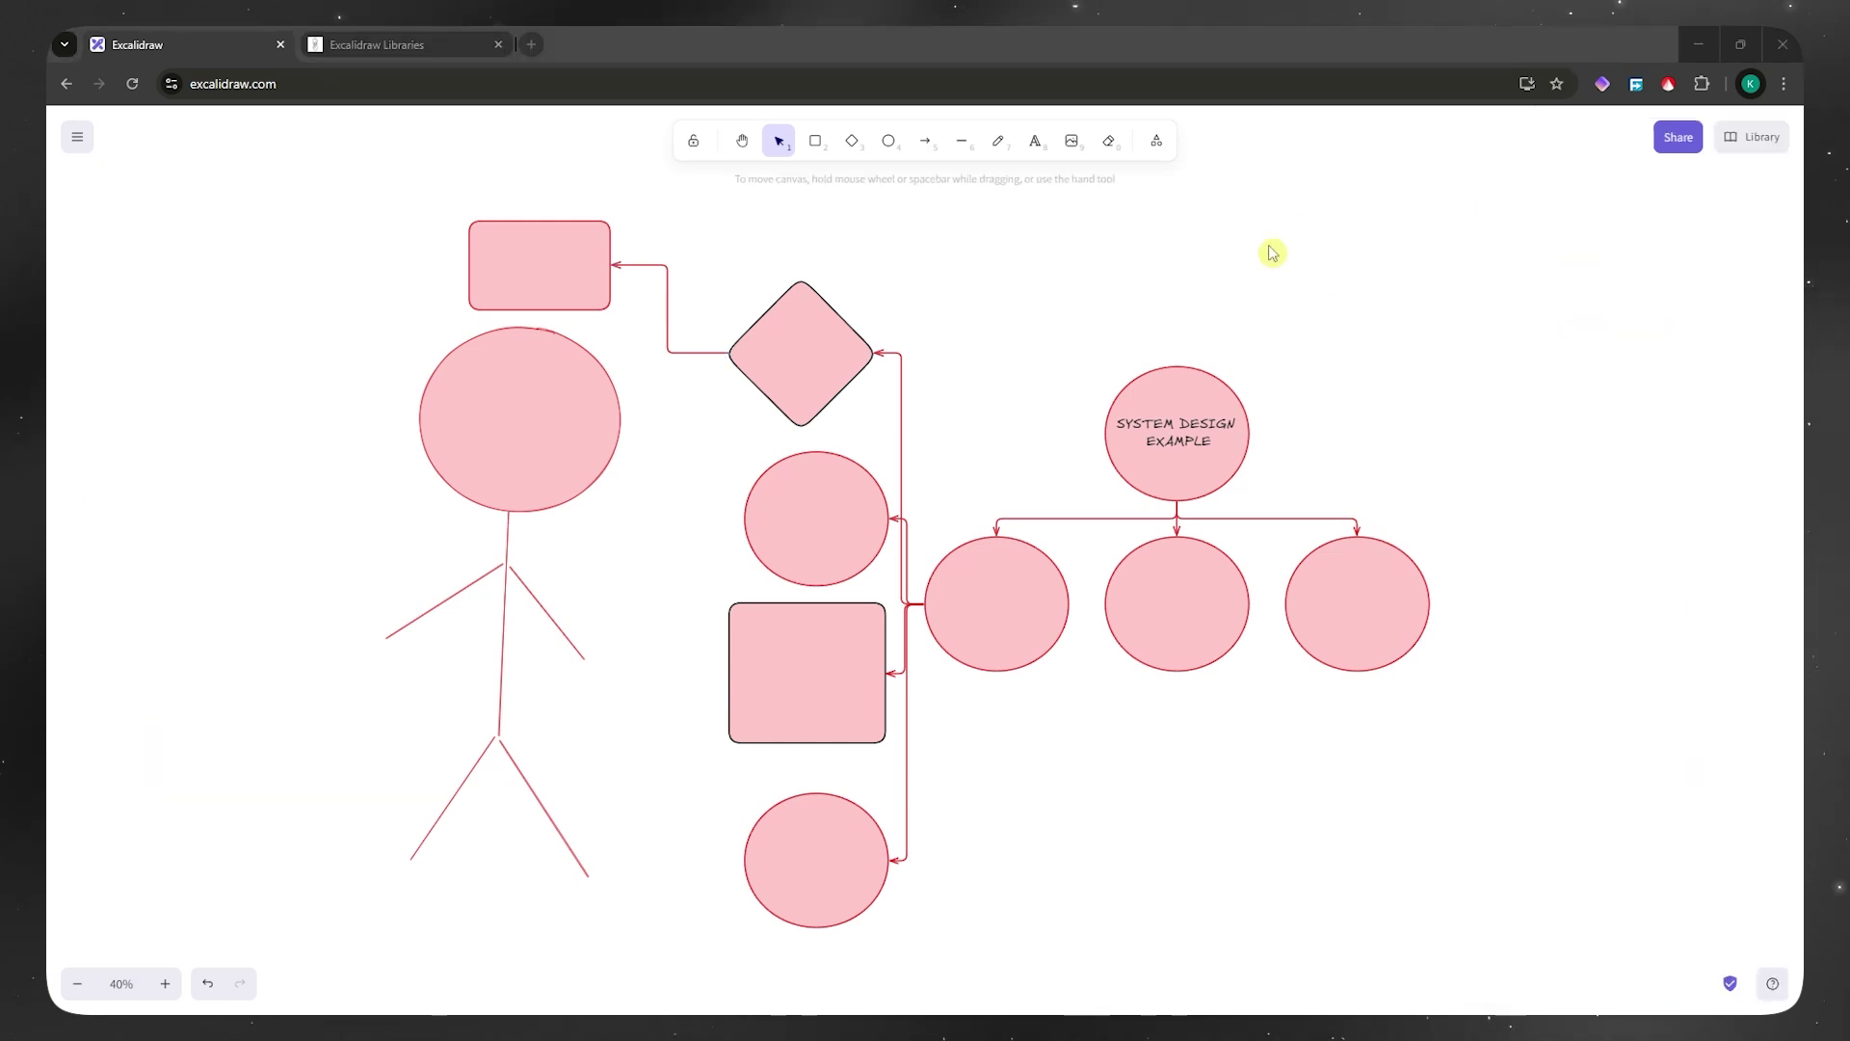
pyautogui.click(77, 143)
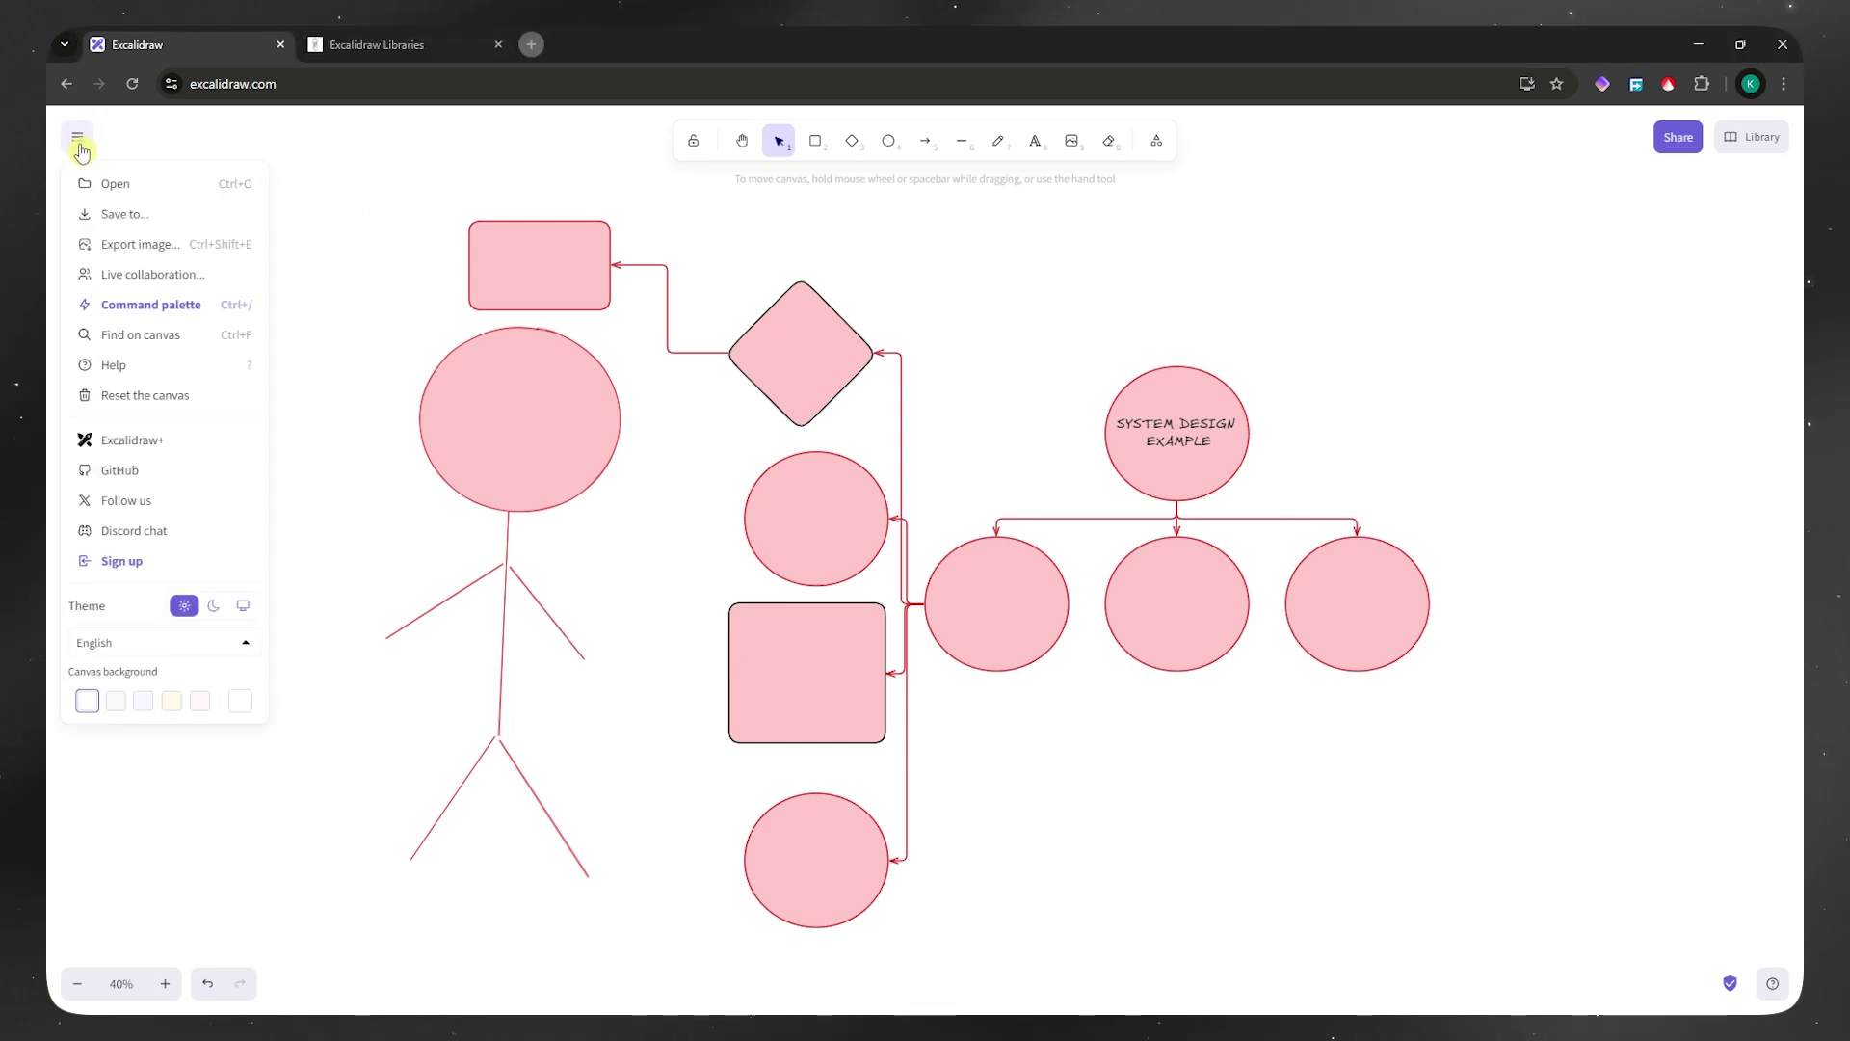
pyautogui.click(115, 214)
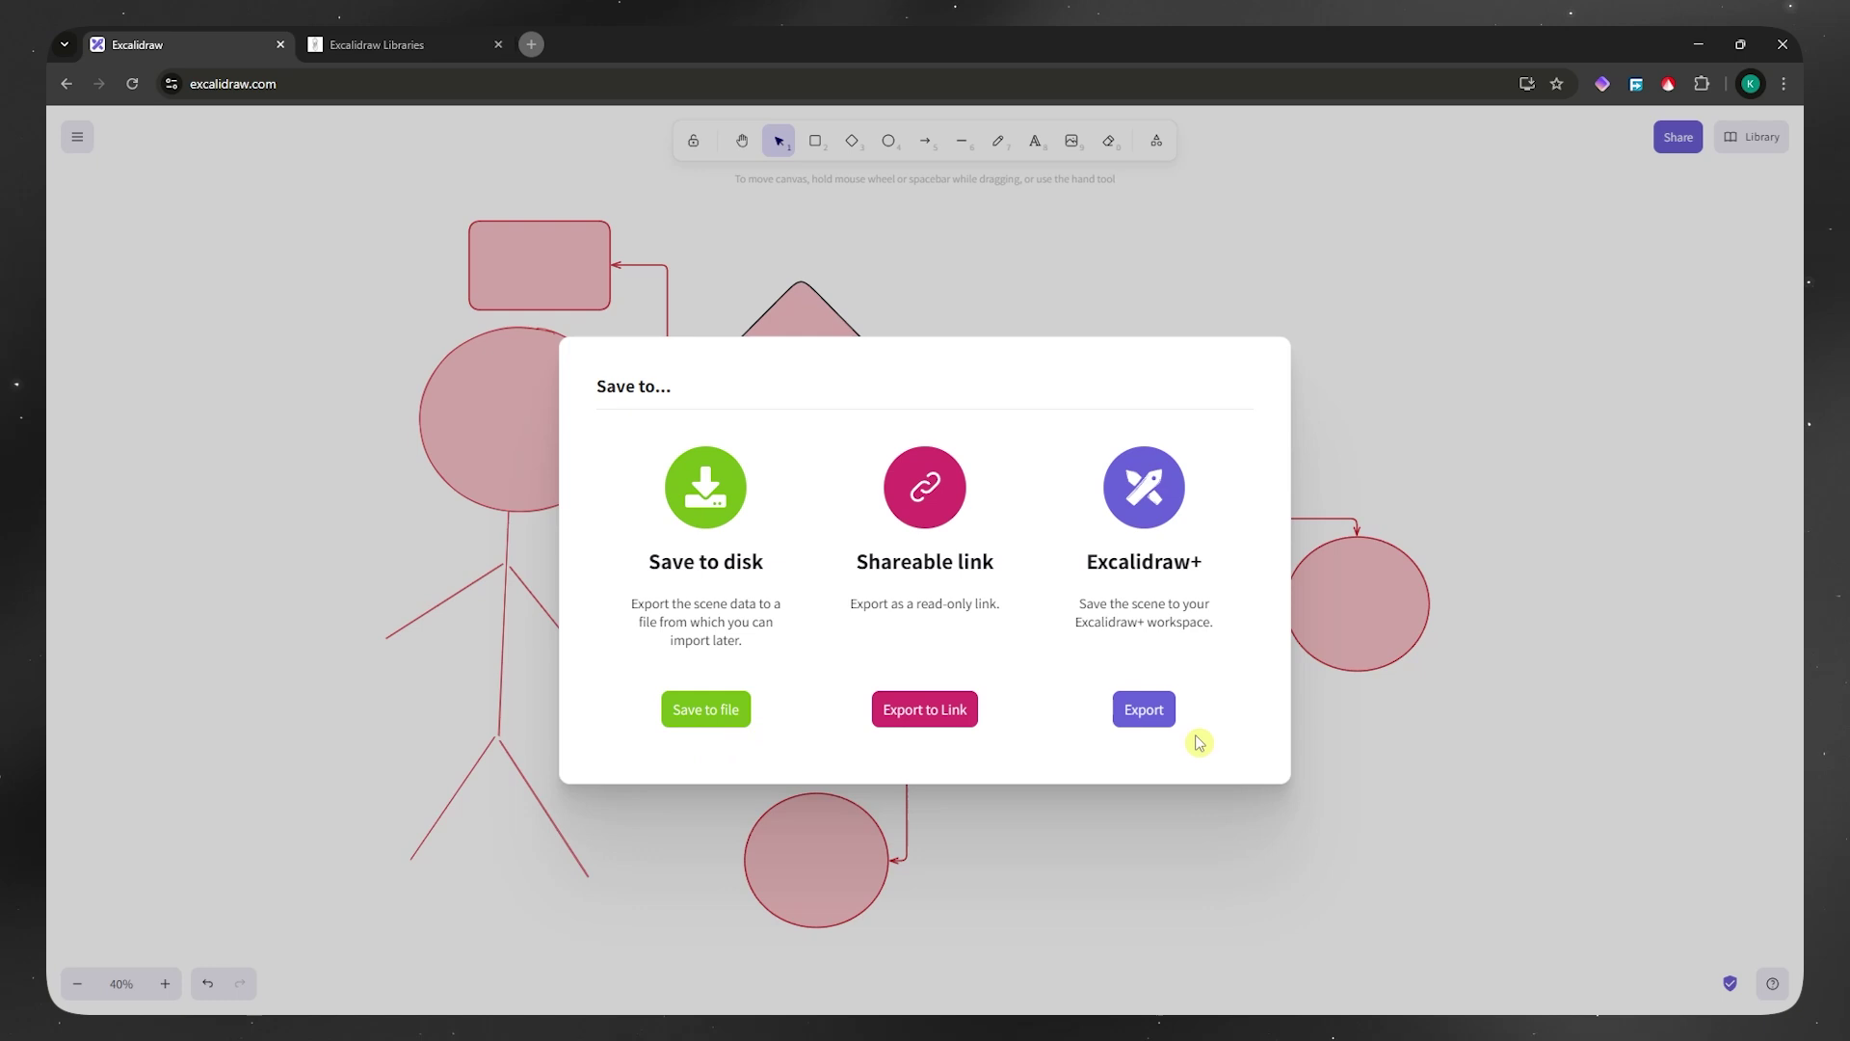
pyautogui.click(1156, 289)
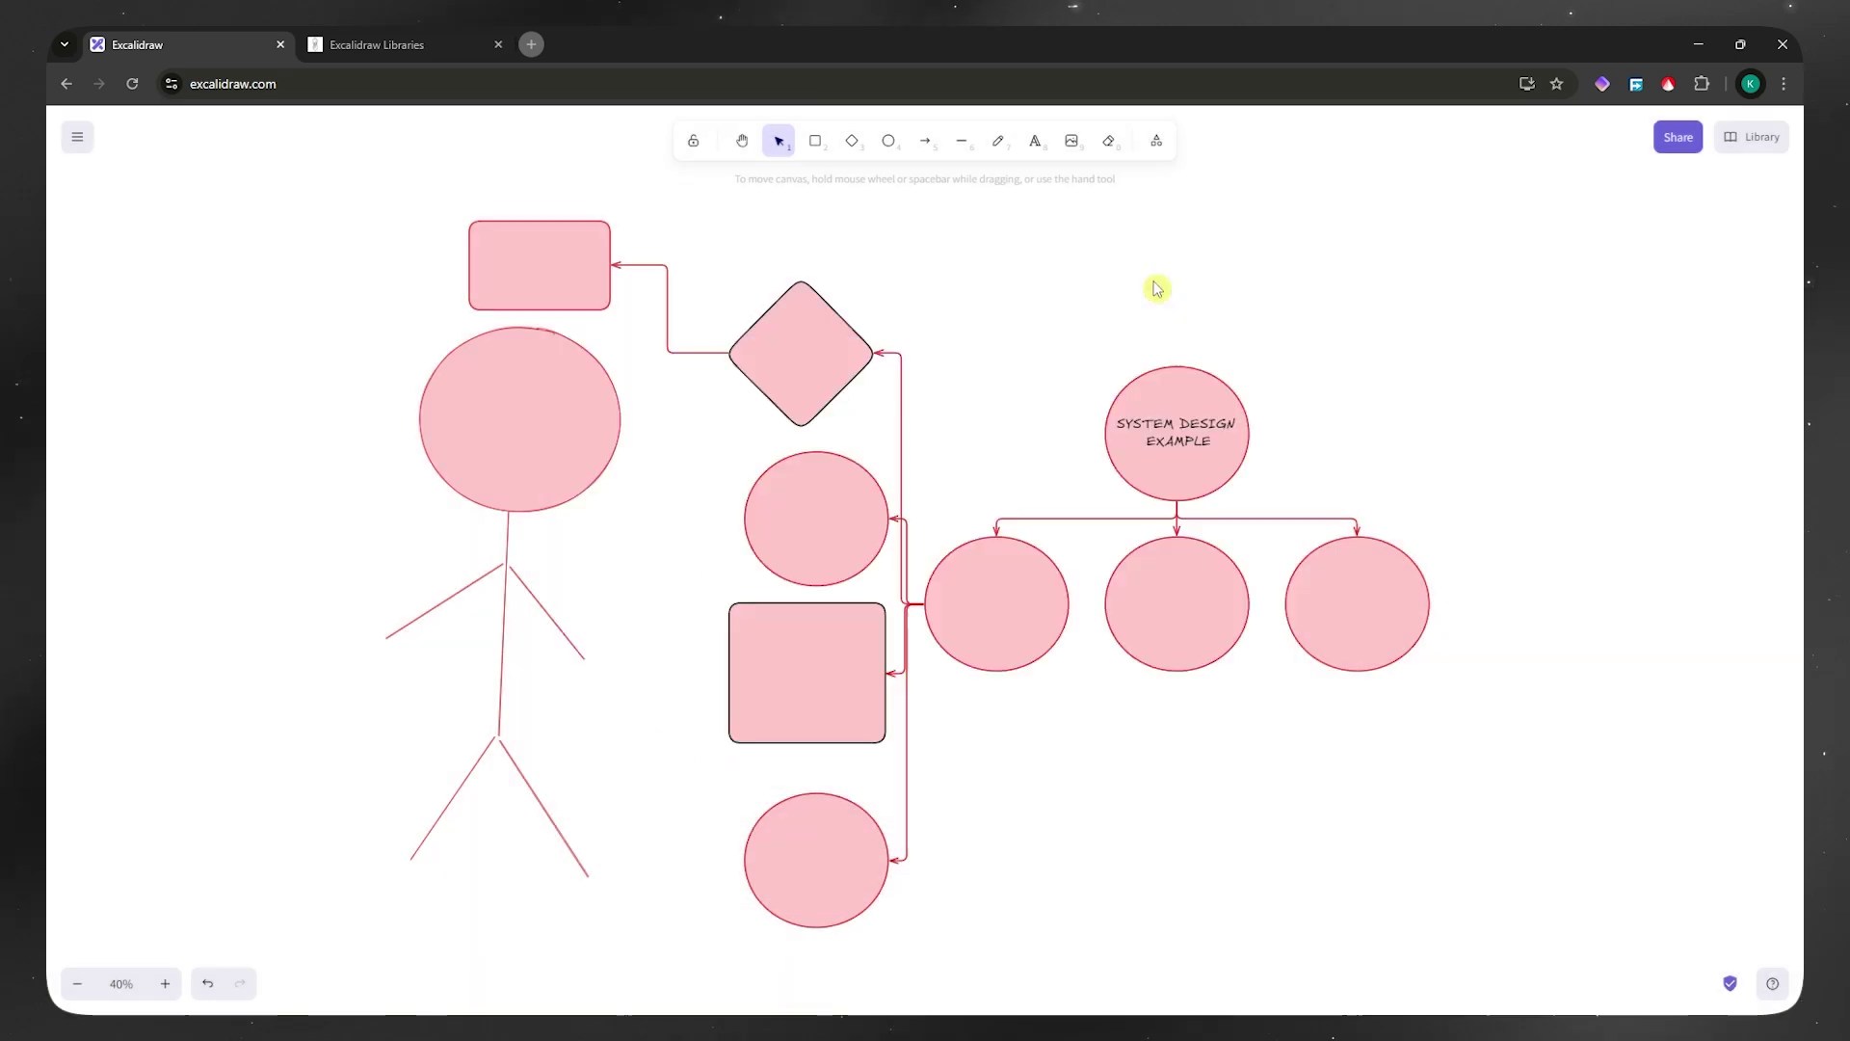
pyautogui.click(77, 143)
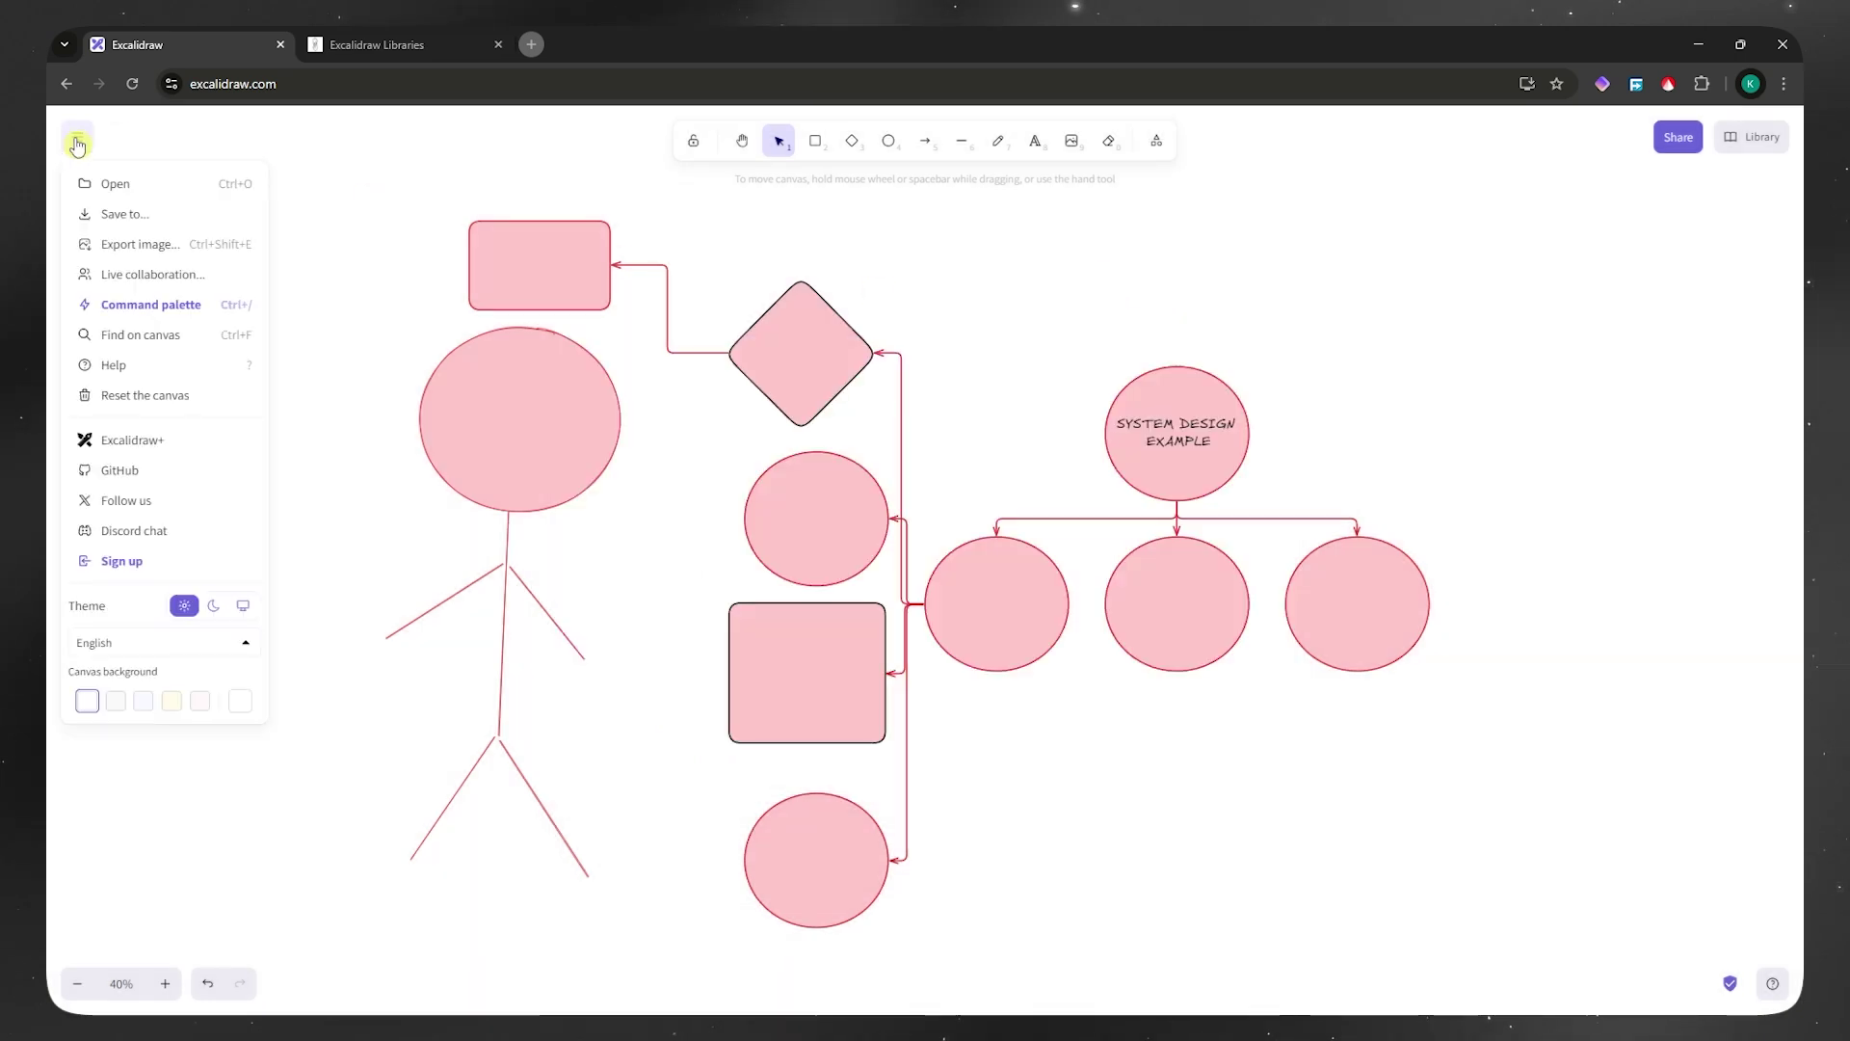
# In Export image, leave Background and Dark mode off, set Scale to 2×, and close the dialog.
pyautogui.click(166, 248)
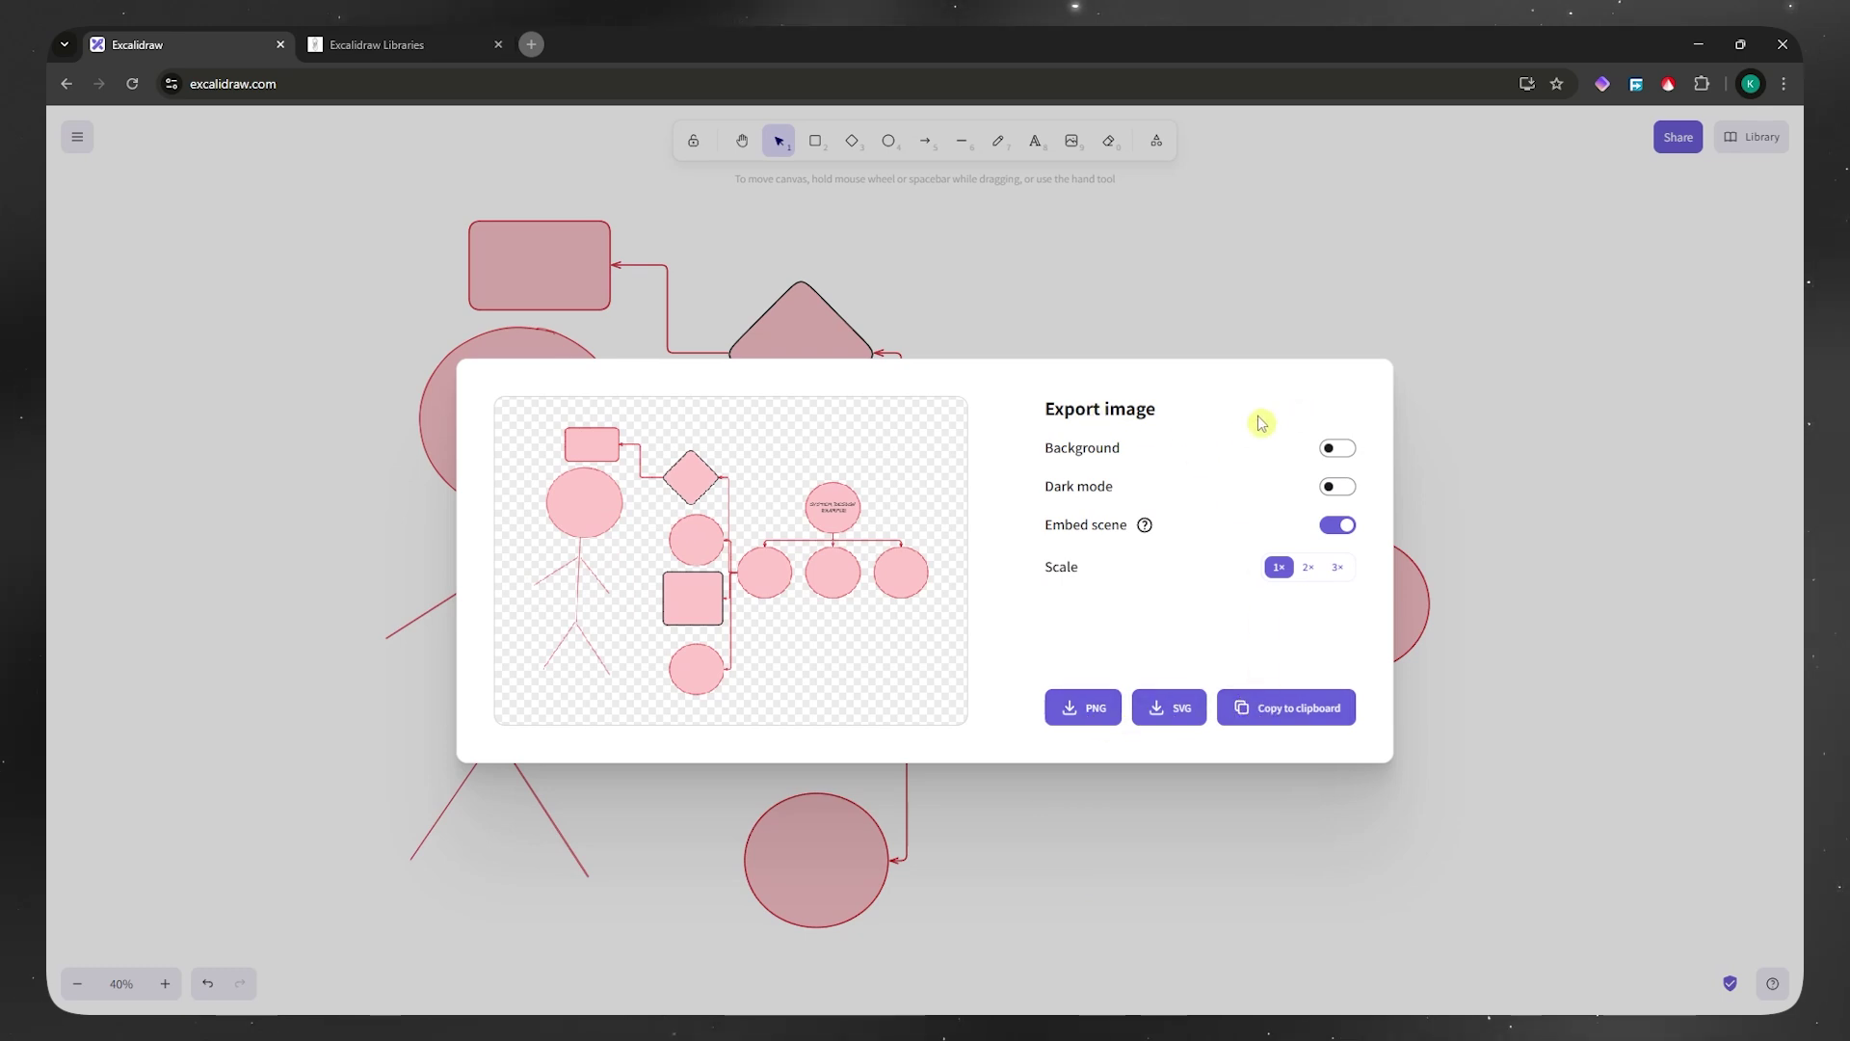
pyautogui.click(1347, 451)
pyautogui.click(1343, 451)
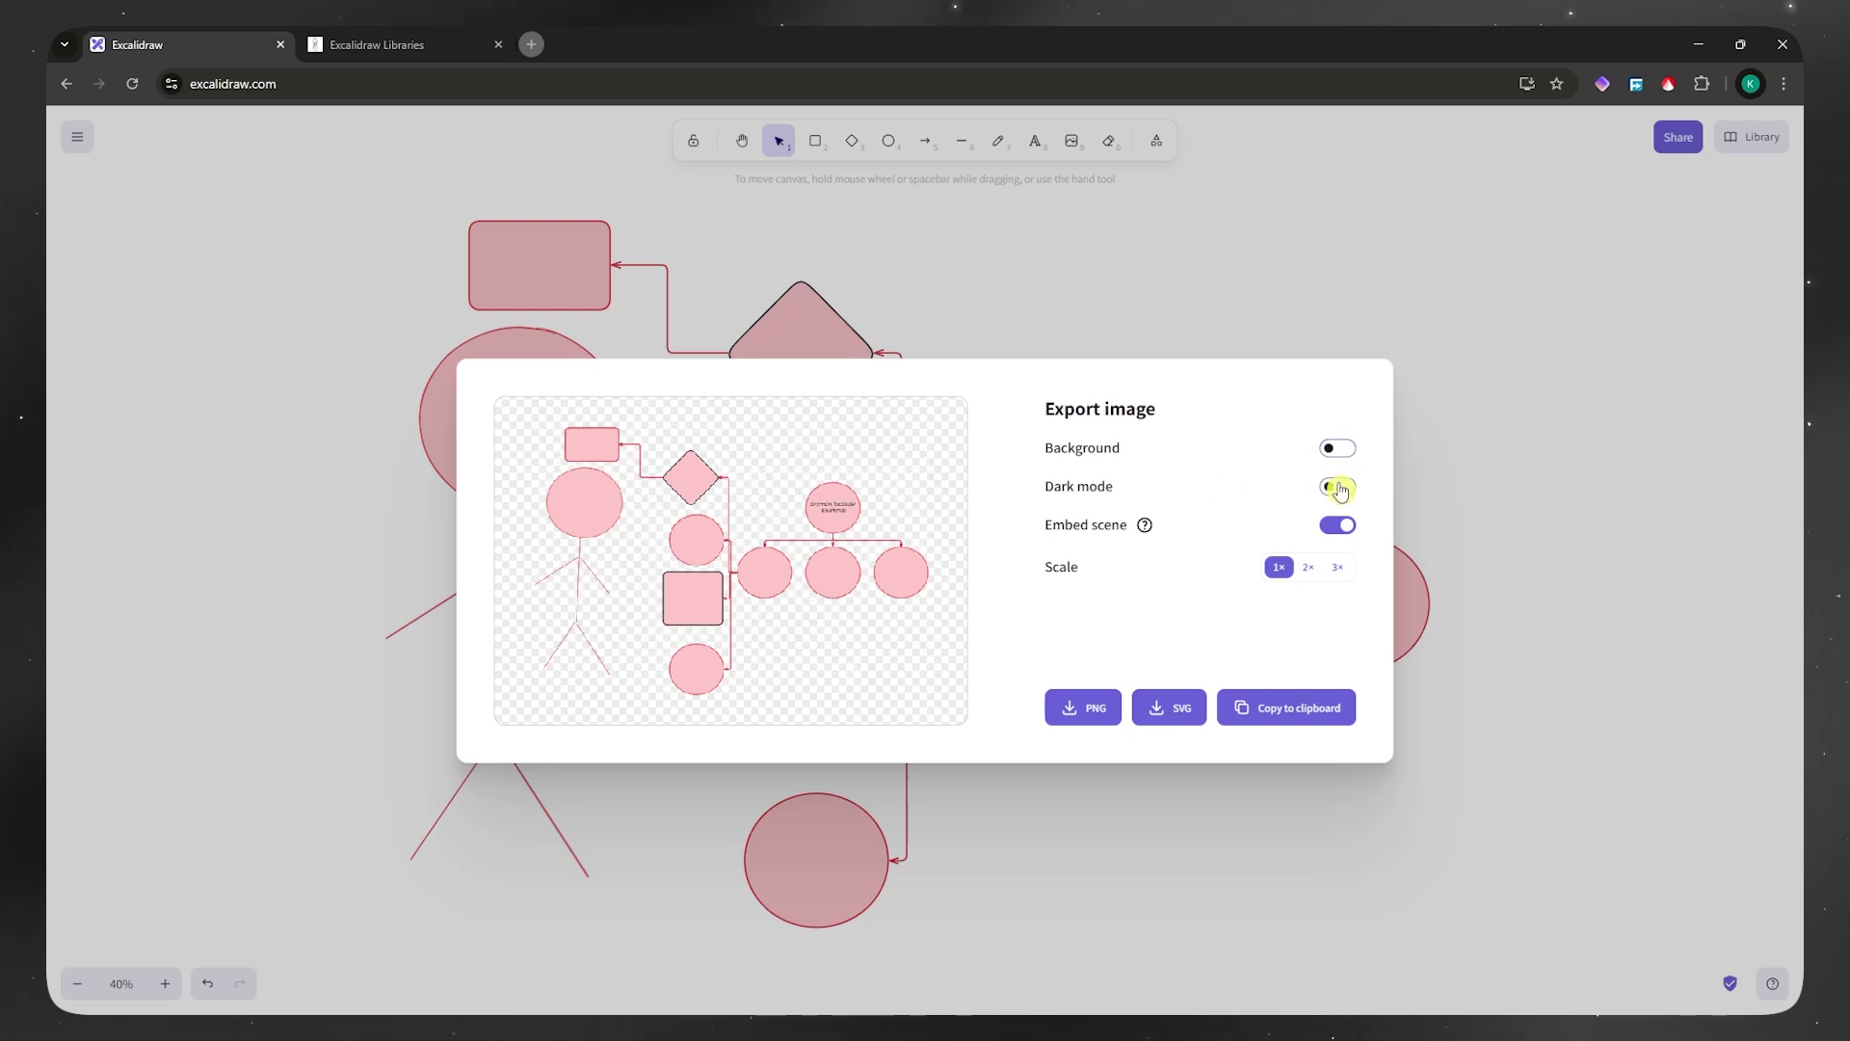
pyautogui.click(1340, 490)
pyautogui.click(1339, 490)
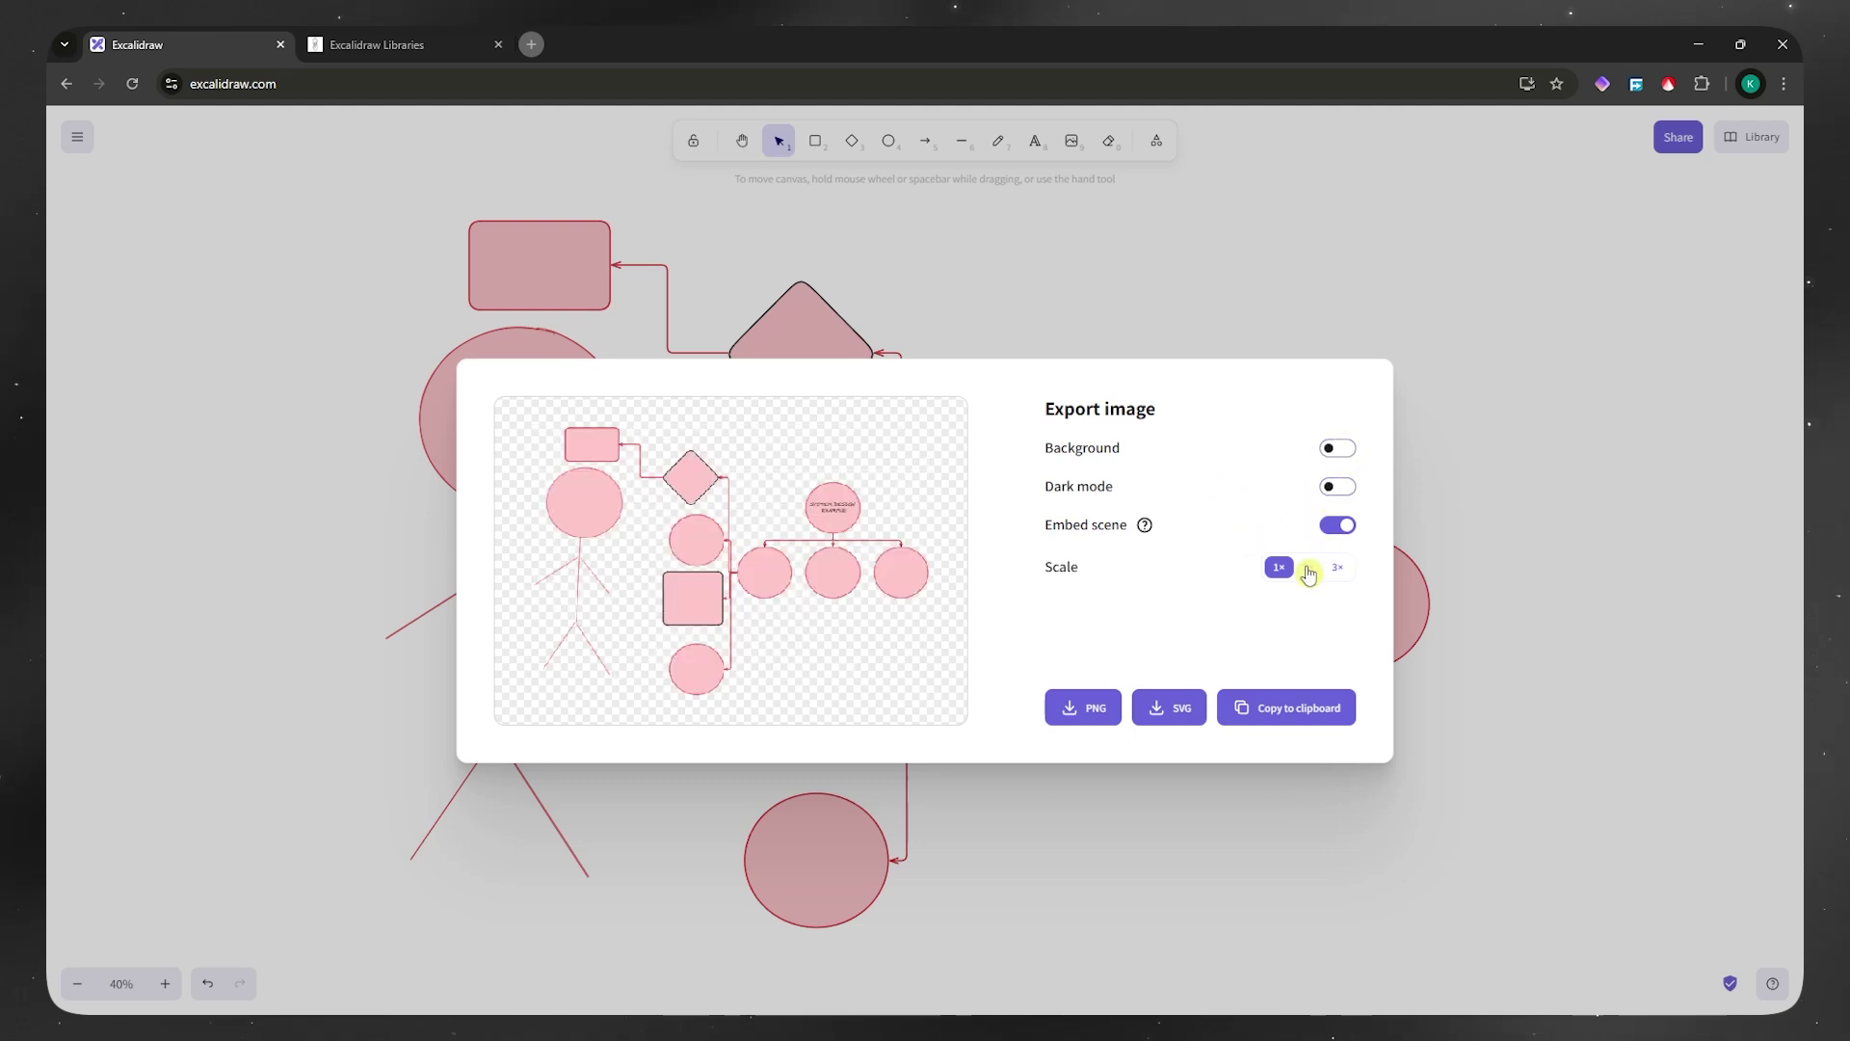
pyautogui.click(1308, 568)
pyautogui.click(1336, 570)
pyautogui.click(1307, 570)
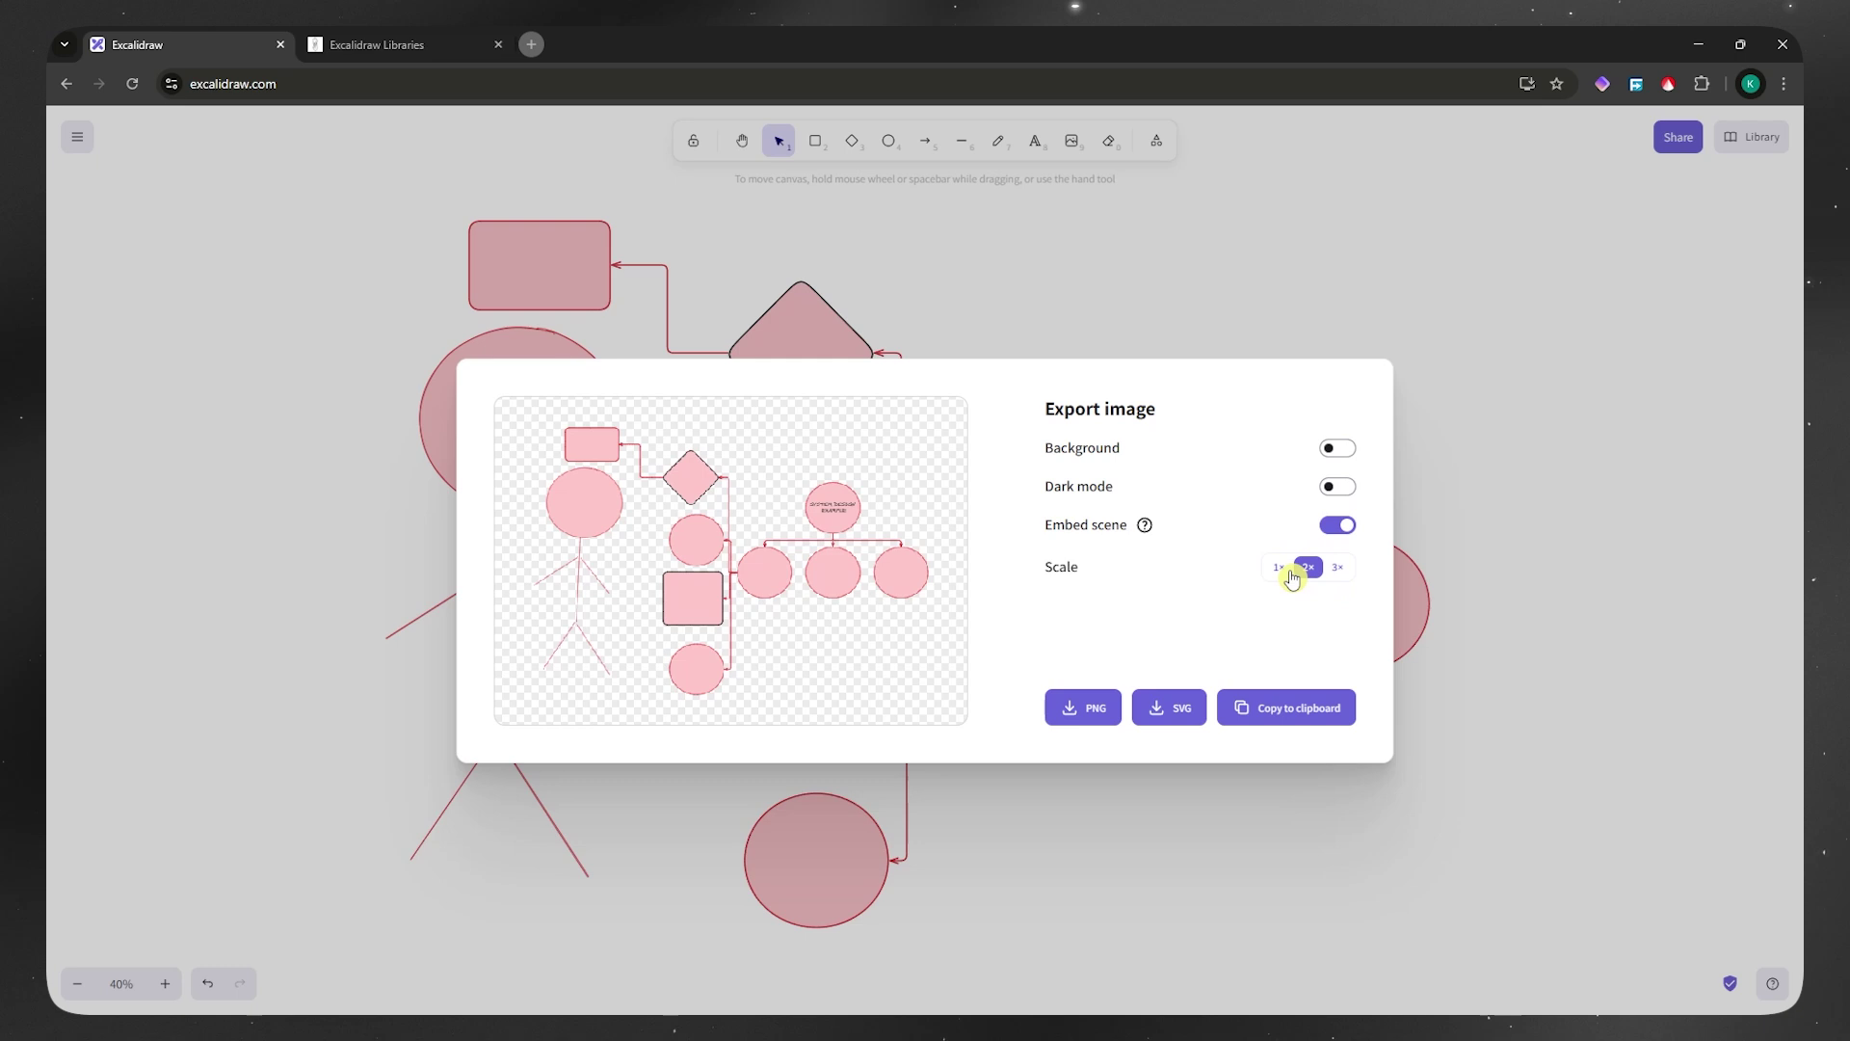
pyautogui.click(883, 298)
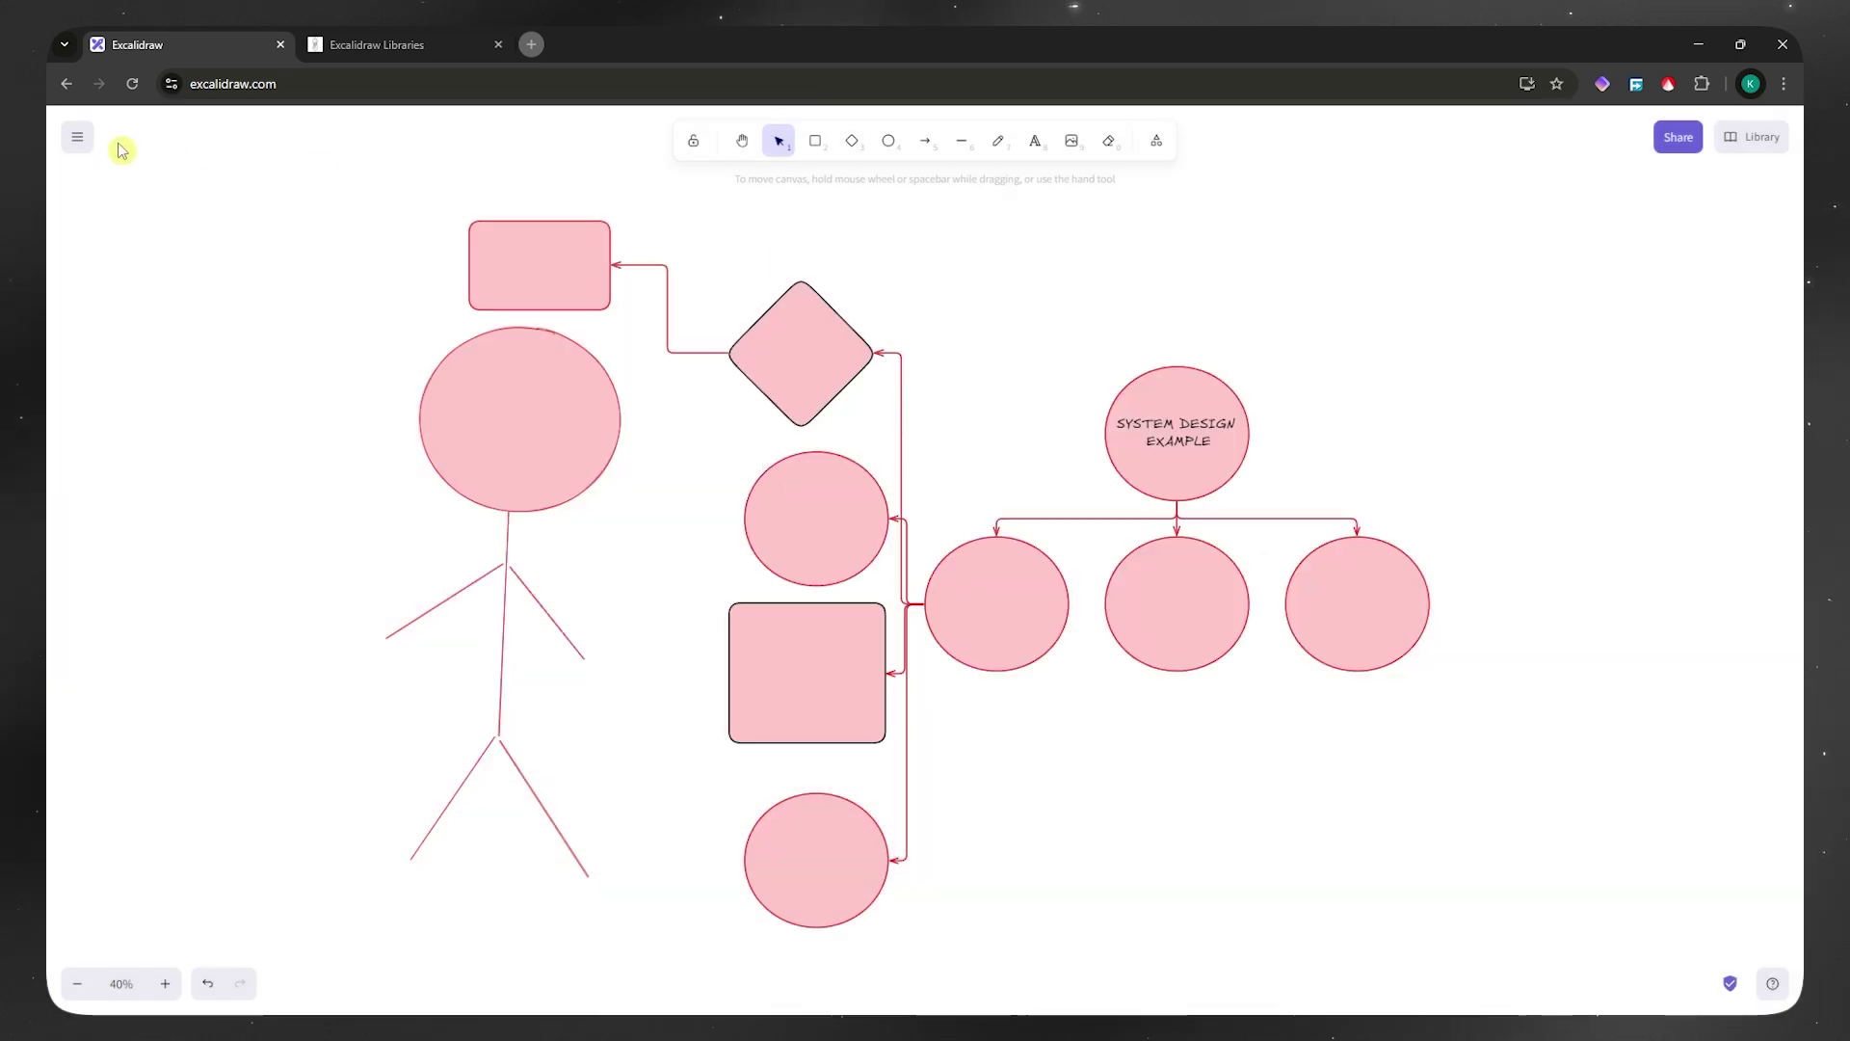
pyautogui.click(77, 146)
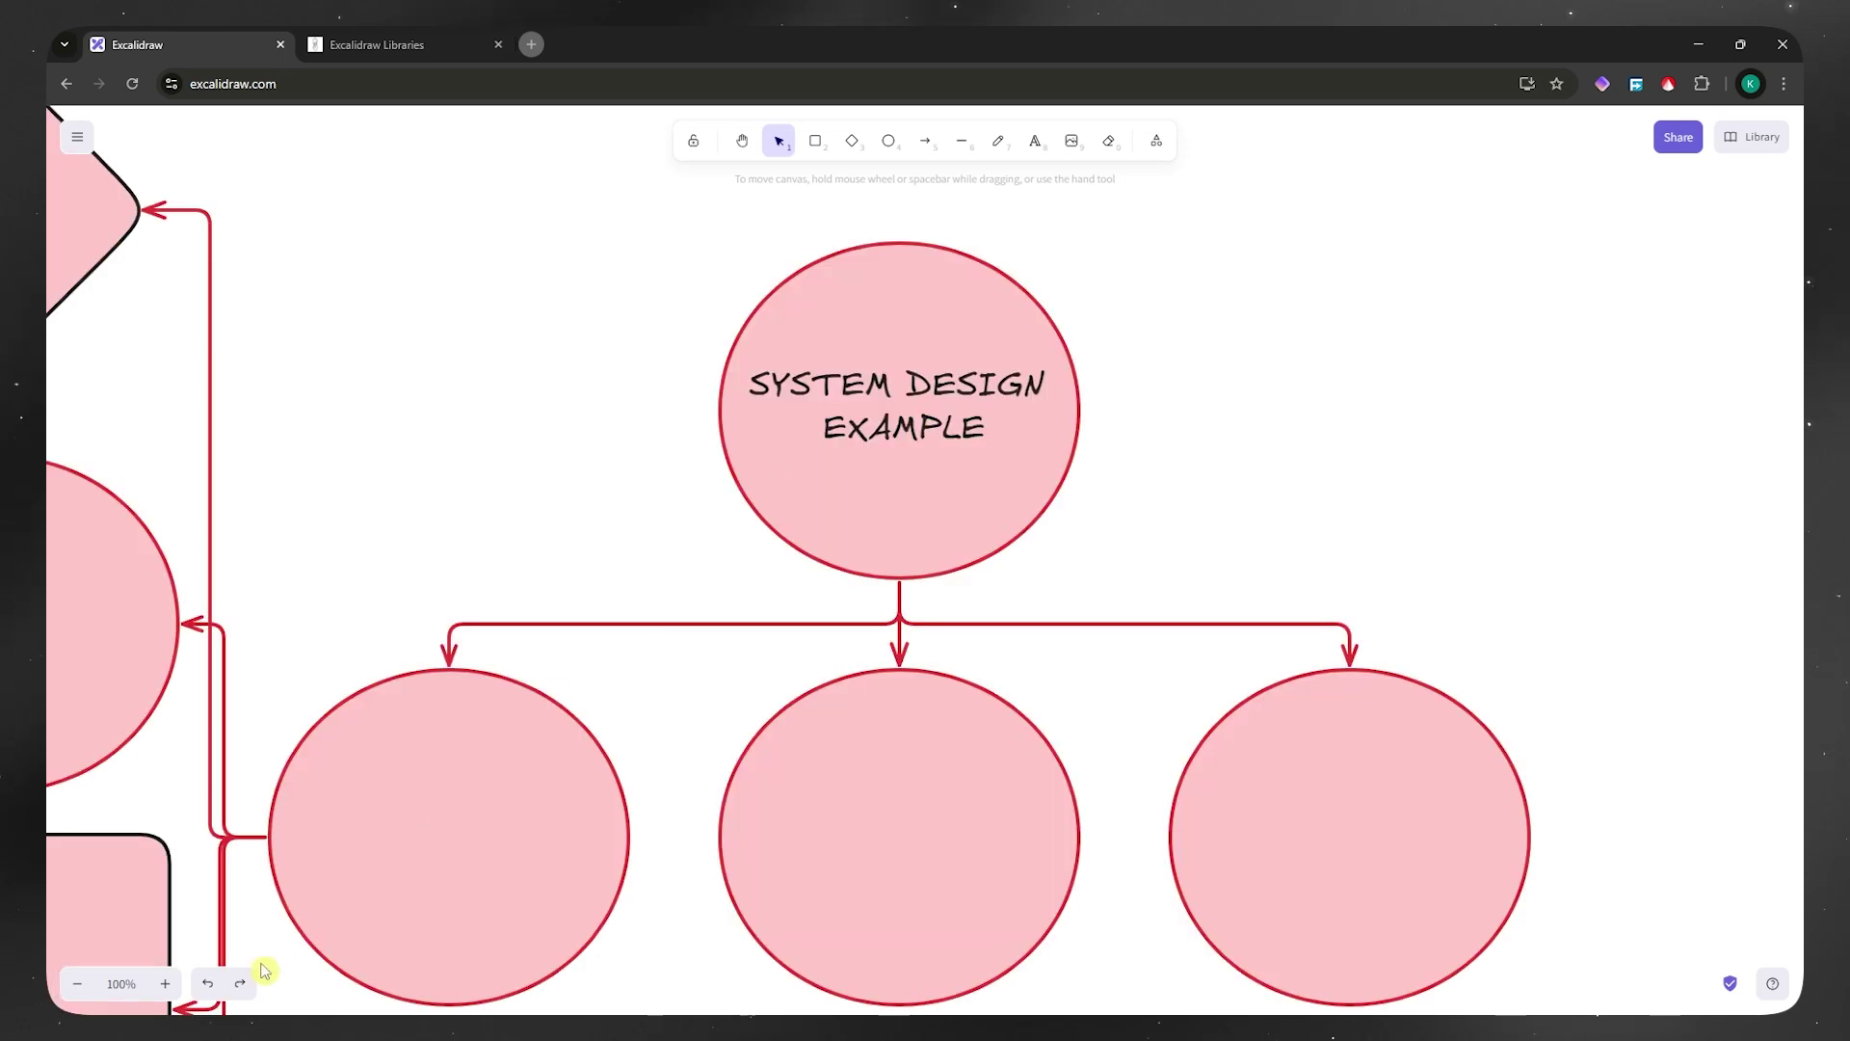
pyautogui.scroll(-5, 717, 604)
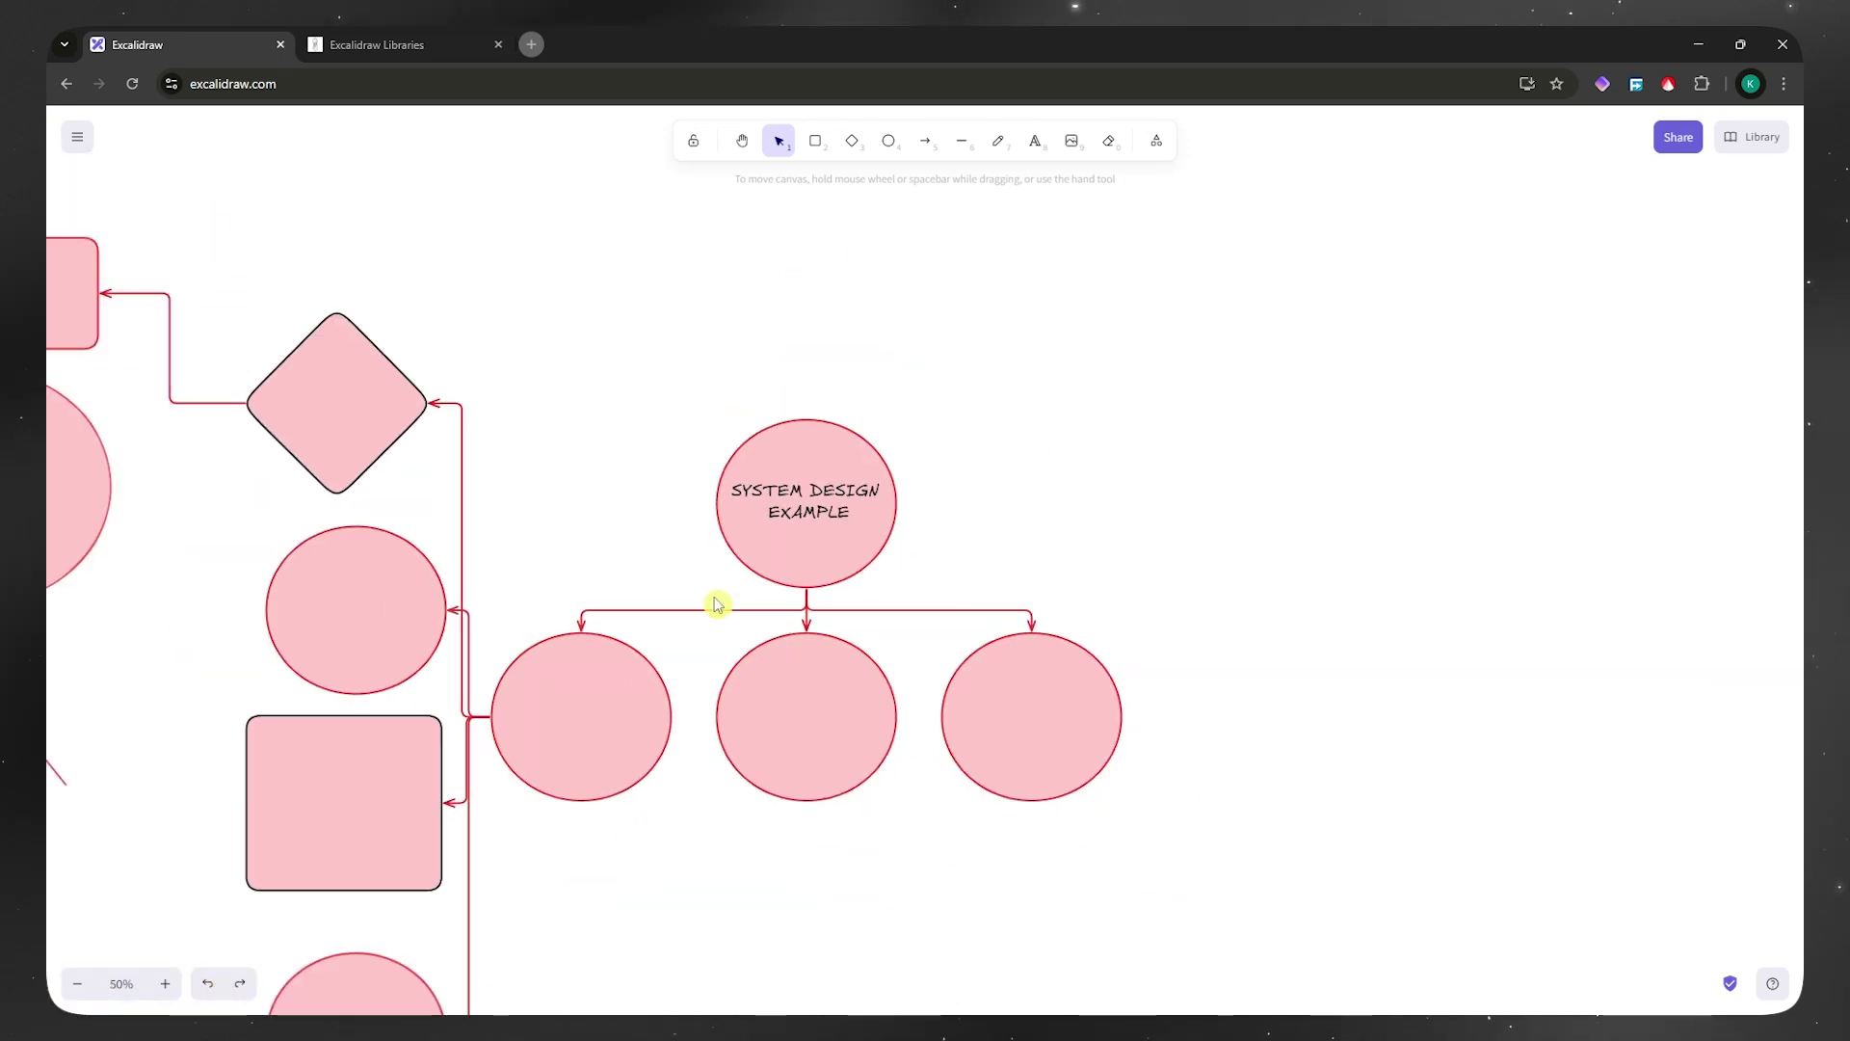
pyautogui.scroll(-5, 716, 604)
pyautogui.scroll(4, 679, 610)
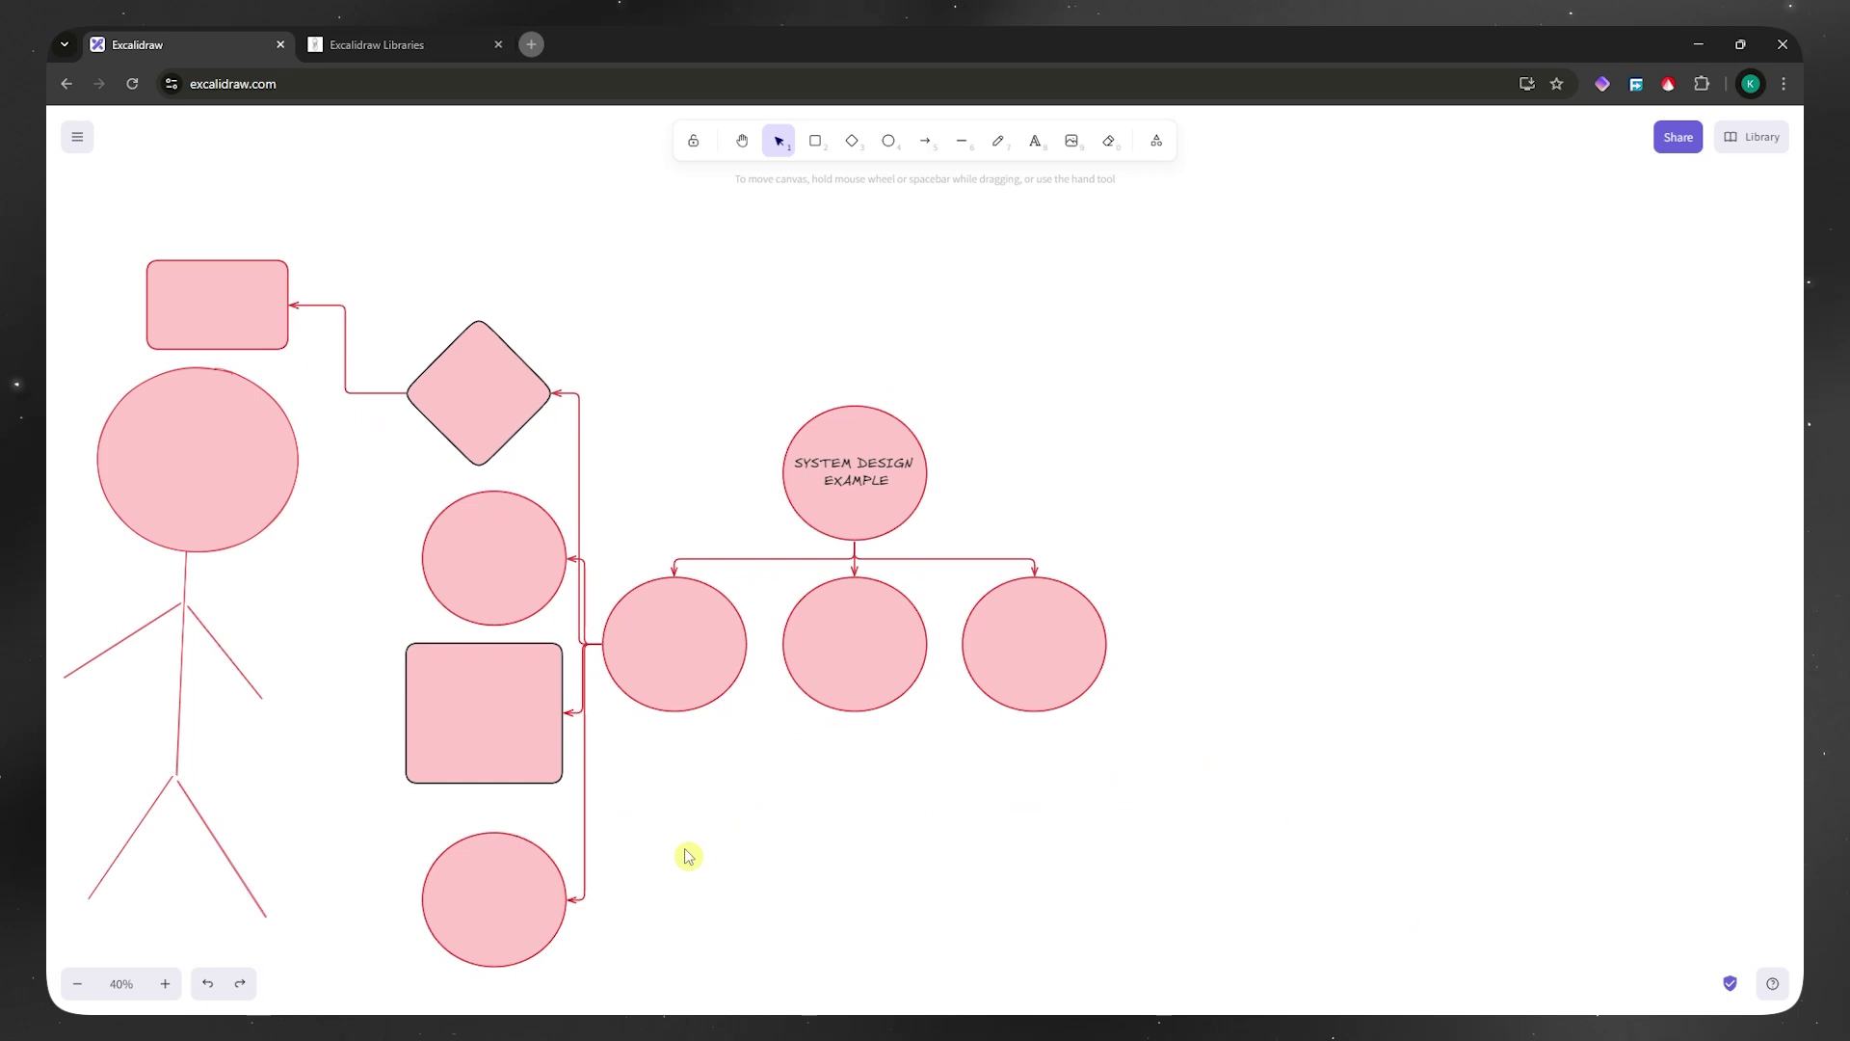
pyautogui.moveTo(688, 856); pyautogui.dragTo(1145, 774)
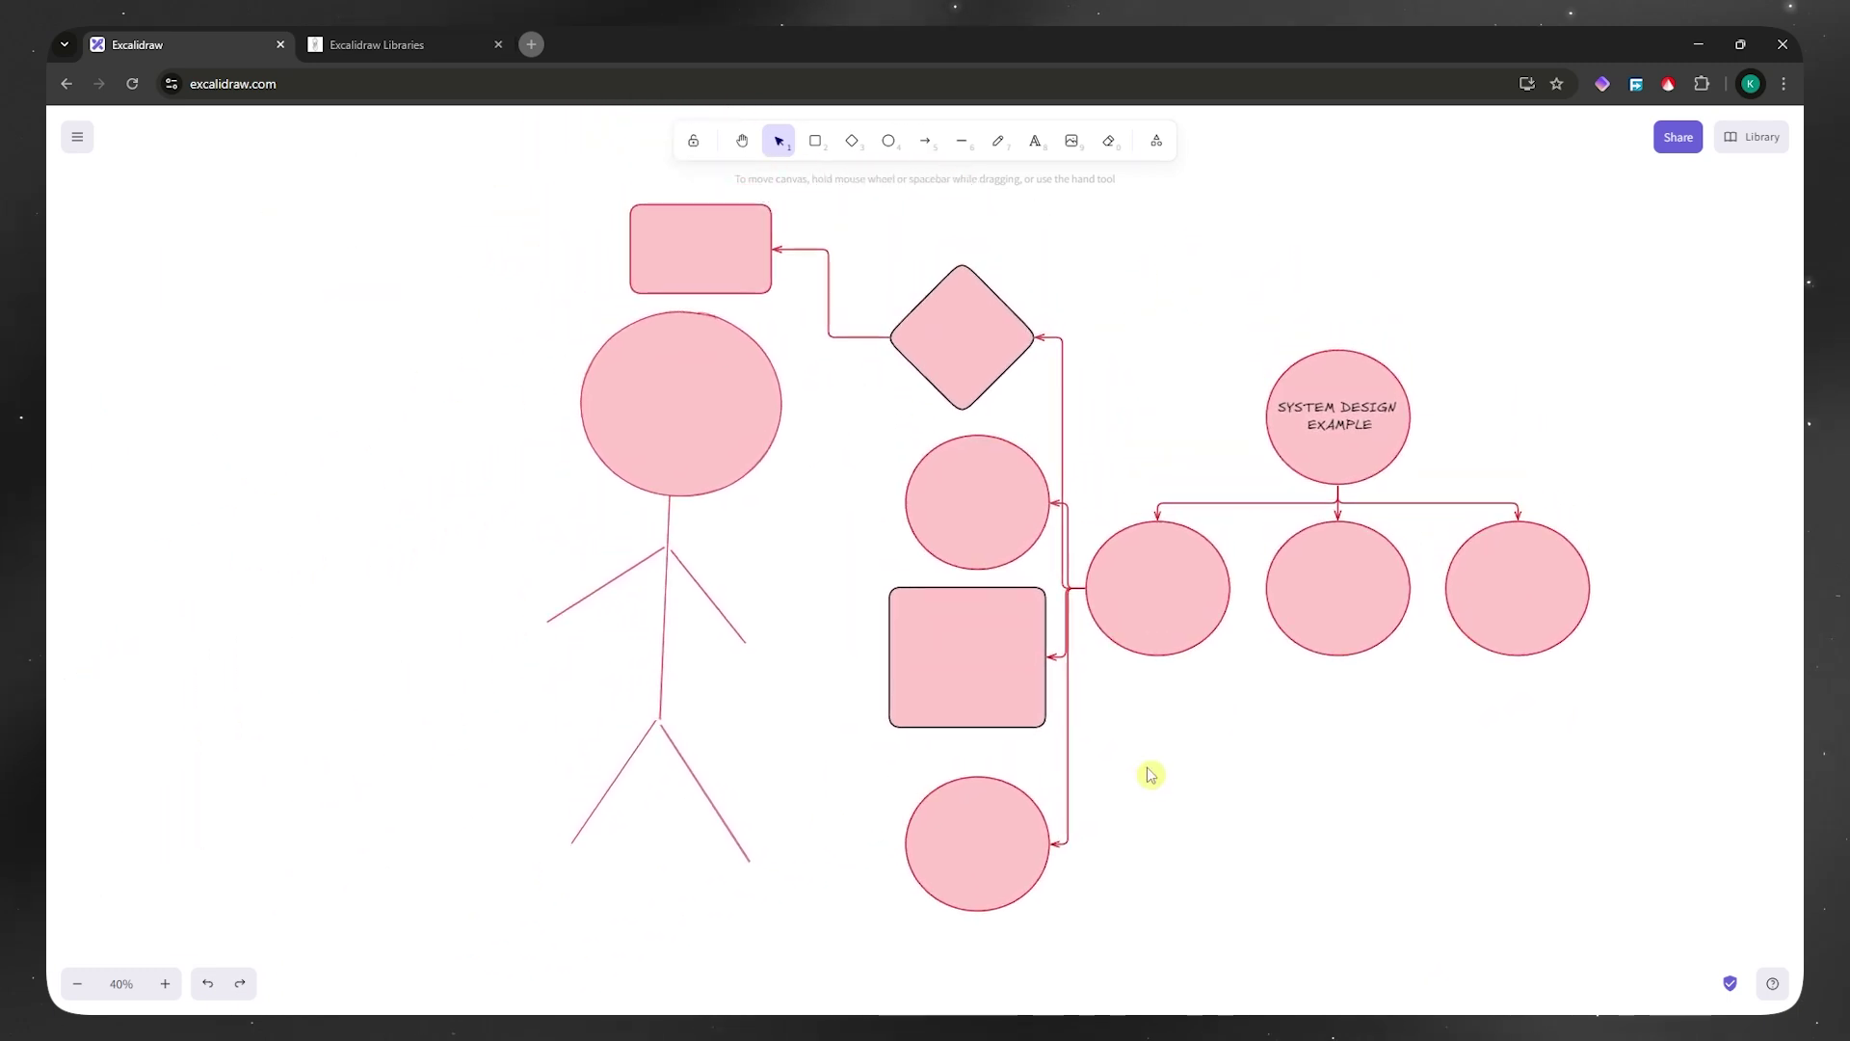